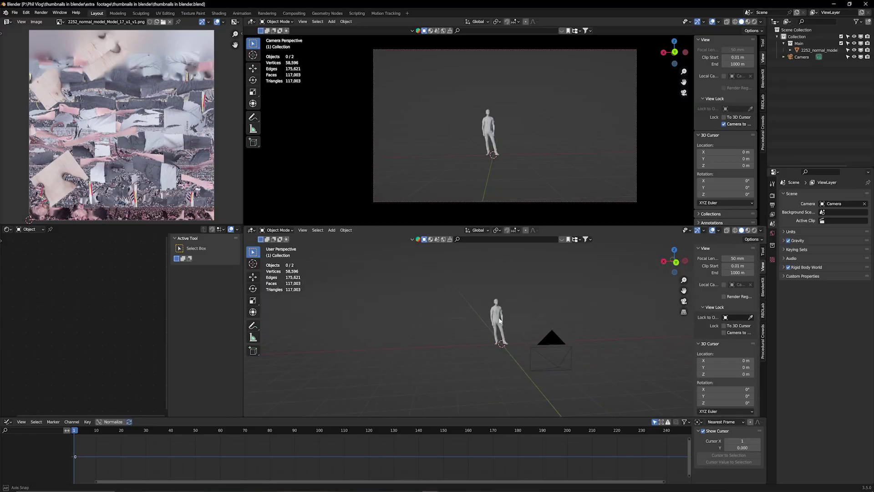
# Step: Select the camera and then the standing figure to identify the objects in the scene
pyautogui.scroll(2, 454, 318)
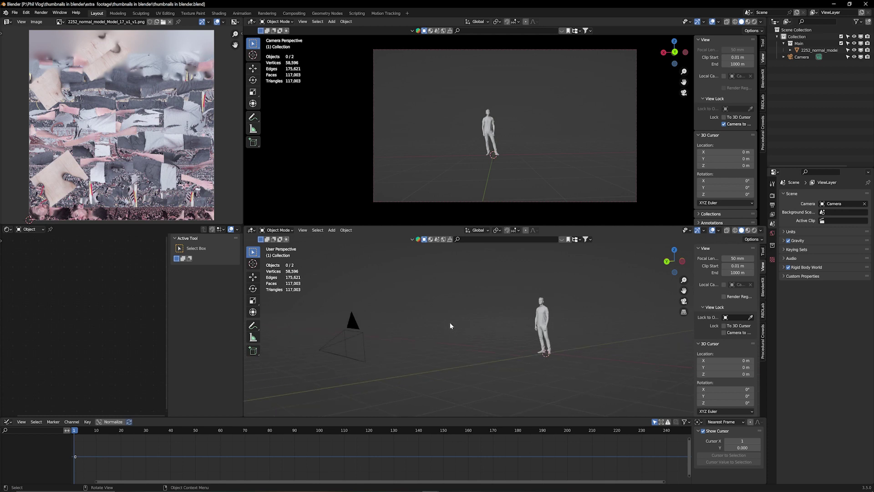
pyautogui.click(337, 335)
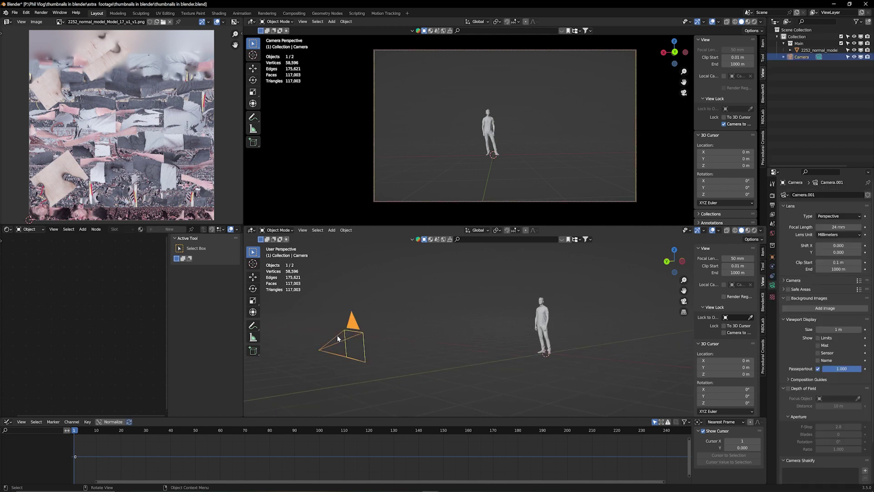
pyautogui.click(541, 321)
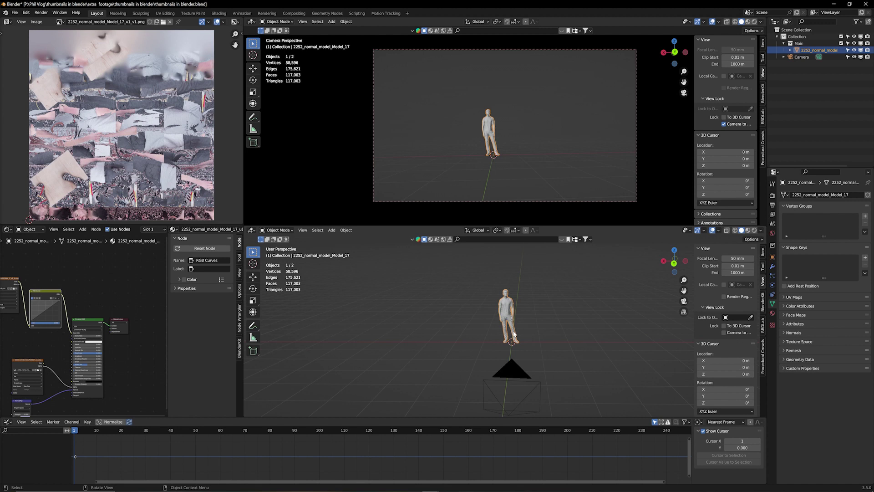
# Step: Add a text object at the figure's feet
pyautogui.scroll(2, 514, 341)
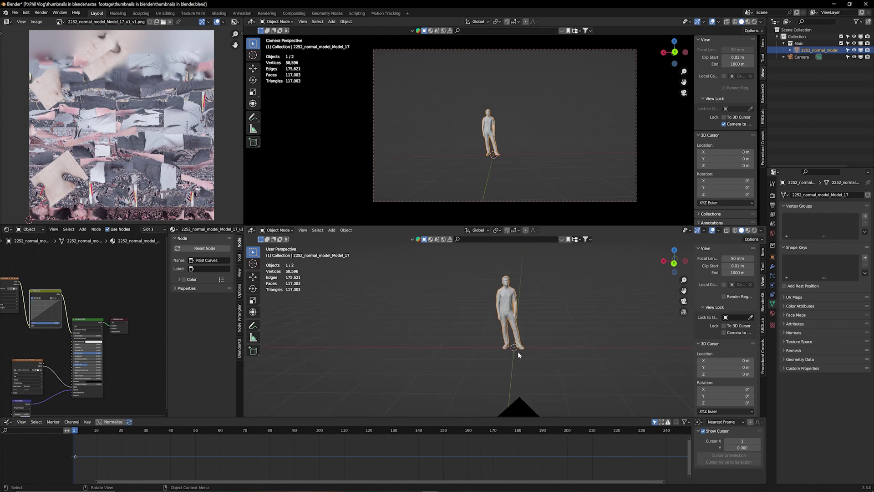
pyautogui.hotkey('shift', 'a')
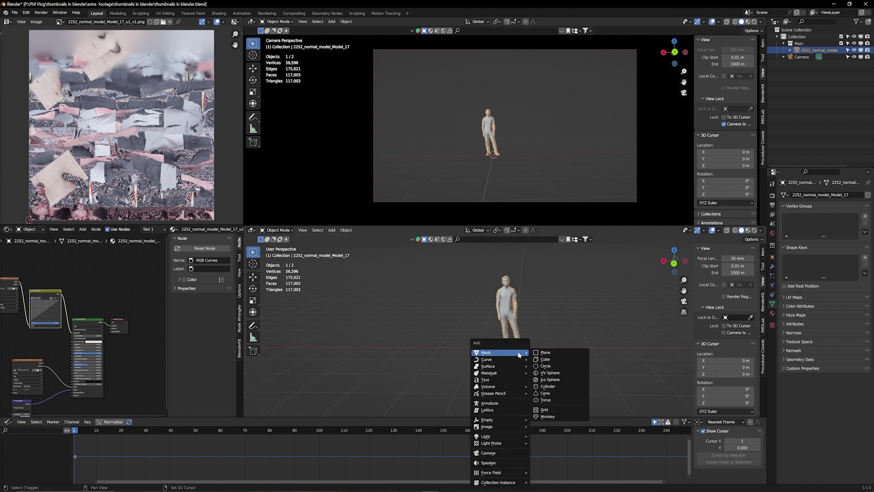
pyautogui.moveTo(498, 375)
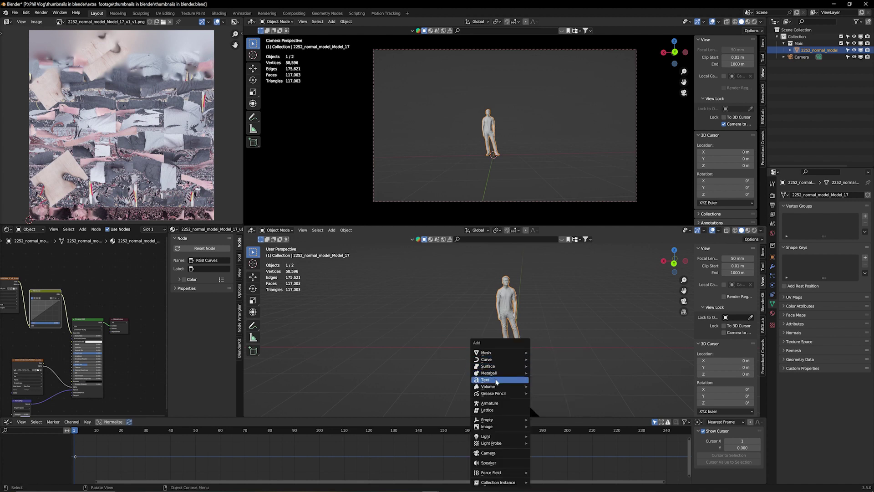
pyautogui.click(496, 380)
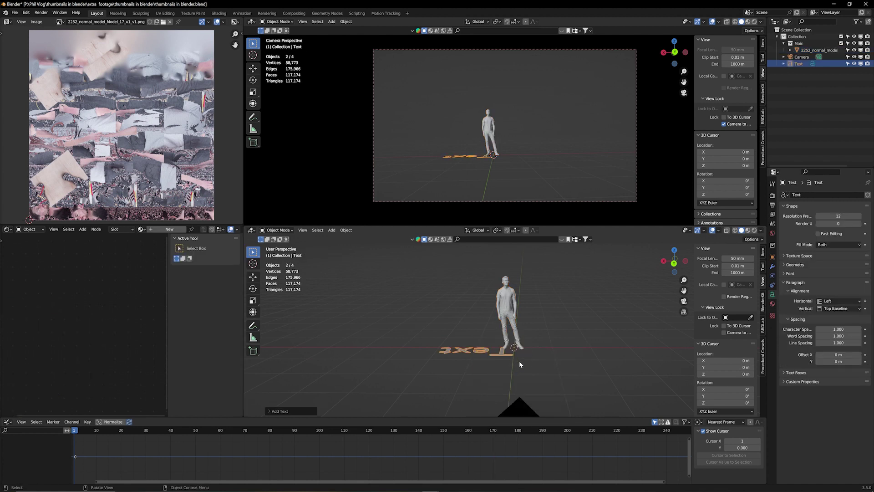
# Step: Rotate the text 90° about the X axis to stand it upright and turn it to face the camera readably
pyautogui.moveTo(505, 363); pyautogui.dragTo(554, 370, button='middle')
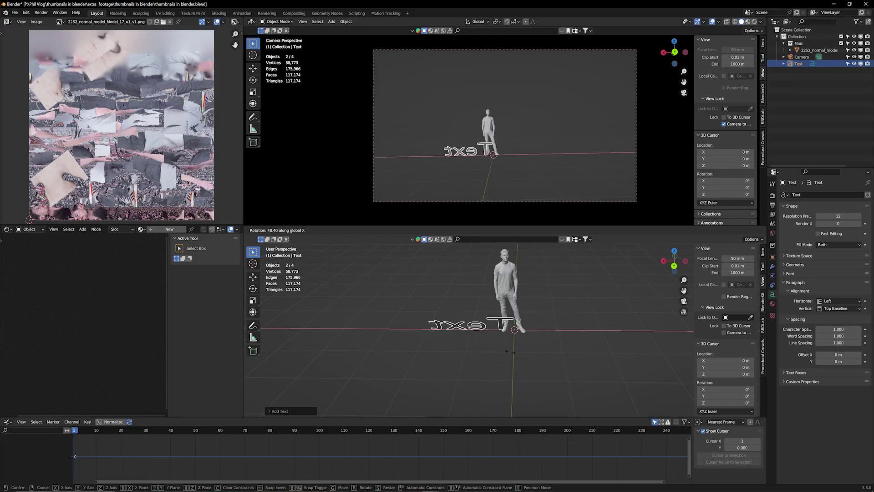
pyautogui.write('90')
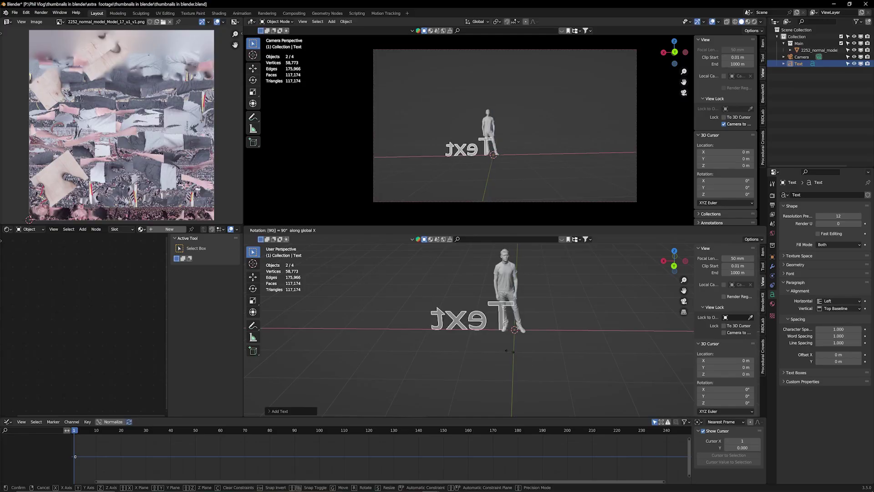
pyautogui.press('-')
pyautogui.press('-')
pyautogui.press('-')
pyautogui.press('Return')
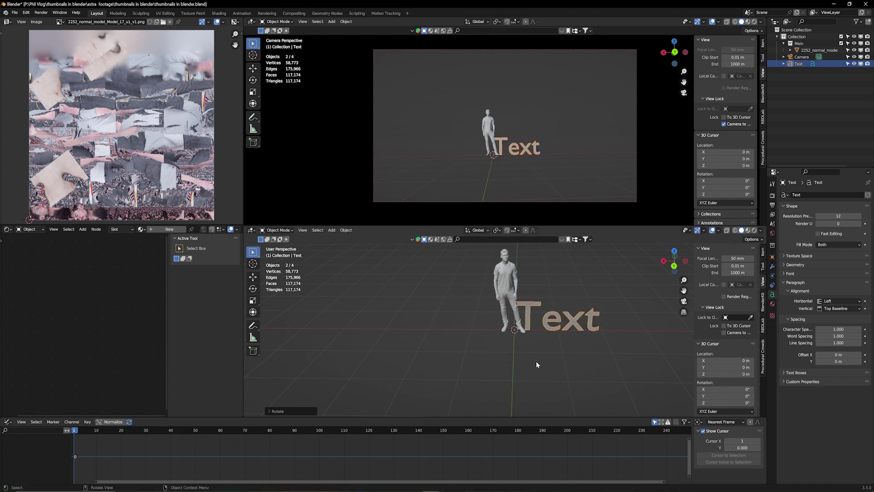
# Step: Move the text along the X axis until it clears the figure's feet
pyautogui.moveTo(536, 362); pyautogui.dragTo(534, 349, button='middle')
pyautogui.press('g')
pyautogui.press('x')
pyautogui.click(560, 352)
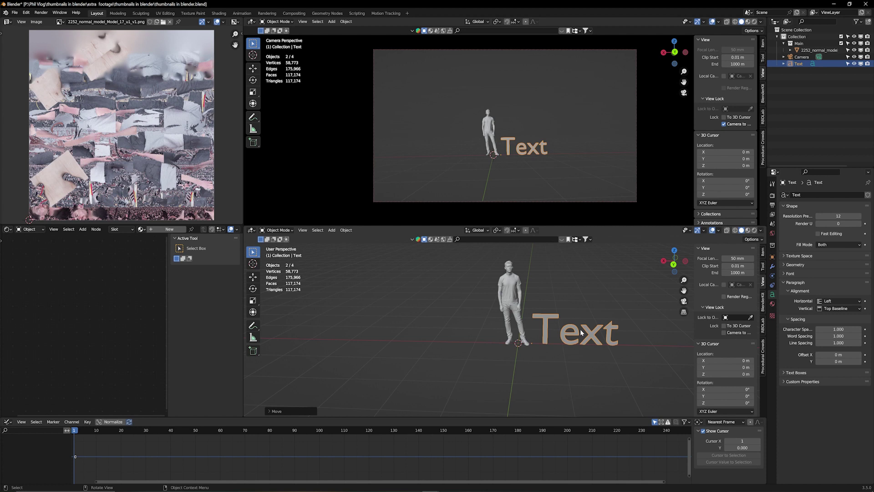
# Step: Replace the default wording of the text object with "Thumbnails in Blender"
pyautogui.press('Tab')
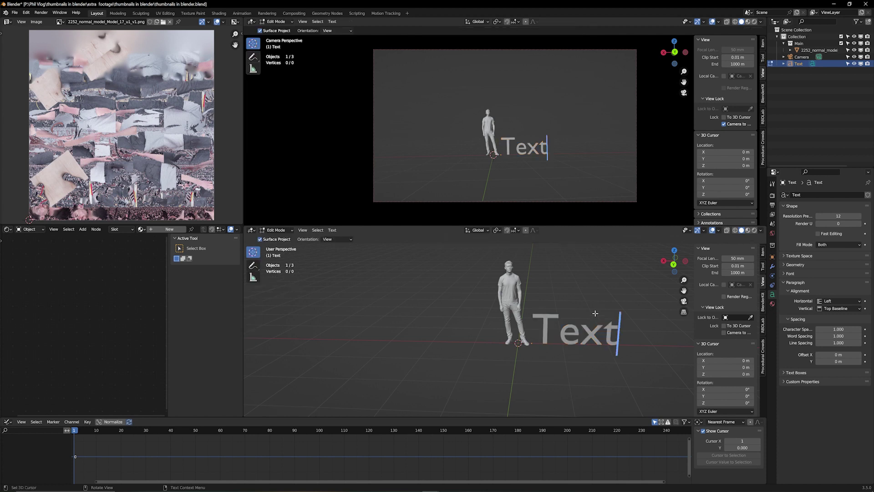
pyautogui.press('BackSpace')
pyautogui.press('BackSpace')
pyautogui.press('BackSpace')
pyautogui.press('BackSpace')
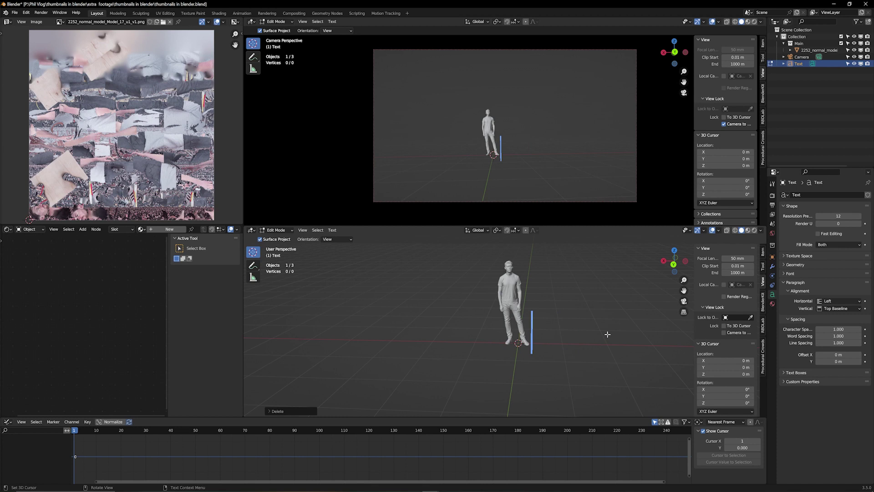
pyautogui.write('Thumbnails in')
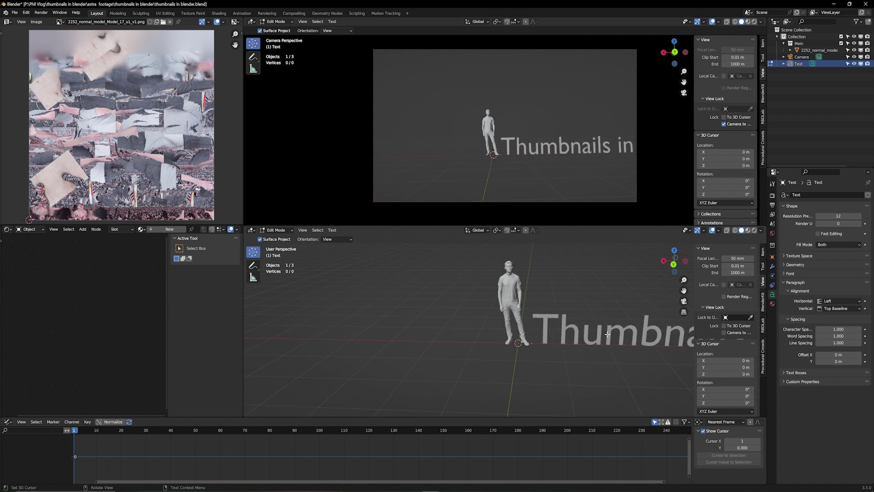
pyautogui.write(' Blender')
# Step: Give the text 3D thickness by setting its geometry Extrude to 0.14 m
pyautogui.moveTo(607, 334); pyautogui.dragTo(503, 381, button='middle')
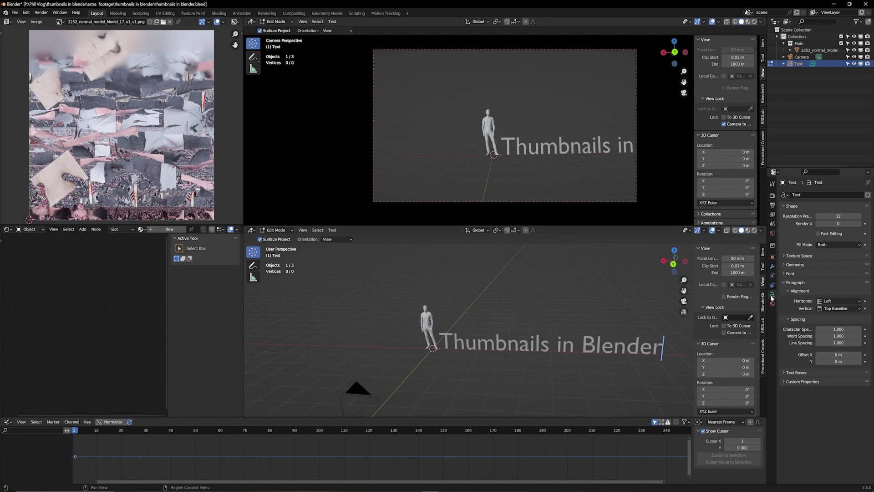
pyautogui.click(782, 265)
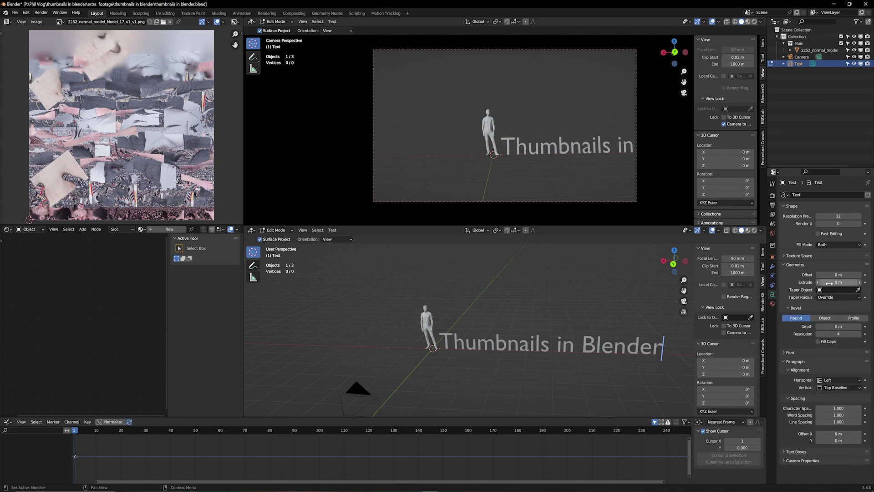
pyautogui.moveTo(829, 282); pyautogui.dragTo(856, 282)
pyautogui.moveTo(517, 369); pyautogui.dragTo(567, 357, button='middle')
pyautogui.scroll(4, 480, 364)
pyautogui.keyDown('shift'); pyautogui.moveTo(464, 350); pyautogui.dragTo(515, 304, button='middle'); pyautogui.keyUp('shift')
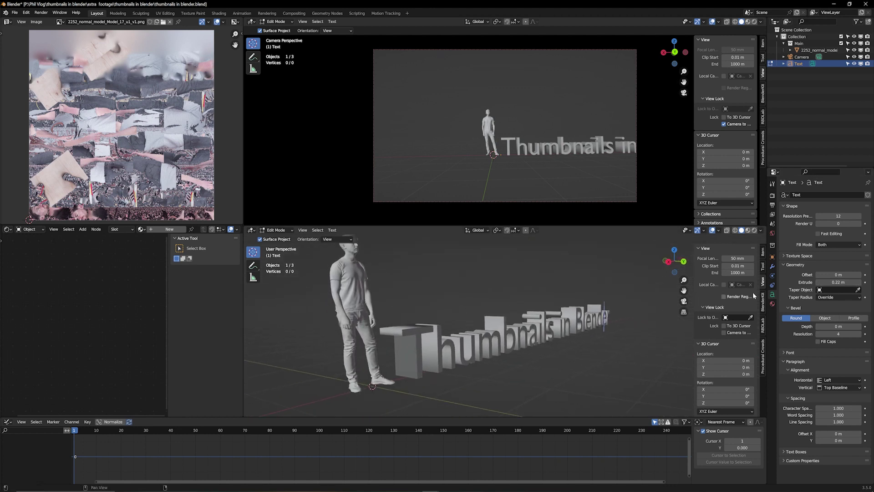
pyautogui.moveTo(831, 282)
pyautogui.mouseDown()
pyautogui.moveTo(872, 282)
pyautogui.moveTo(815, 283)
pyautogui.mouseUp()
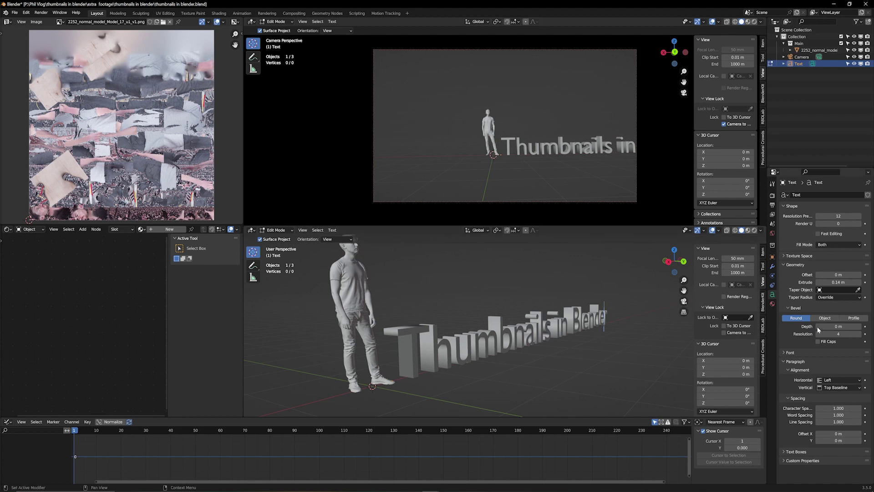
# Step: Round the edges of the extruded letters with a bevel depth of 0.013 m
pyautogui.moveTo(837, 326); pyautogui.dragTo(837, 326)
pyautogui.scroll(4, 486, 355)
pyautogui.keyDown('shift'); pyautogui.moveTo(350, 348); pyautogui.dragTo(537, 333, button='middle'); pyautogui.keyUp('shift')
pyautogui.scroll(8, 537, 334)
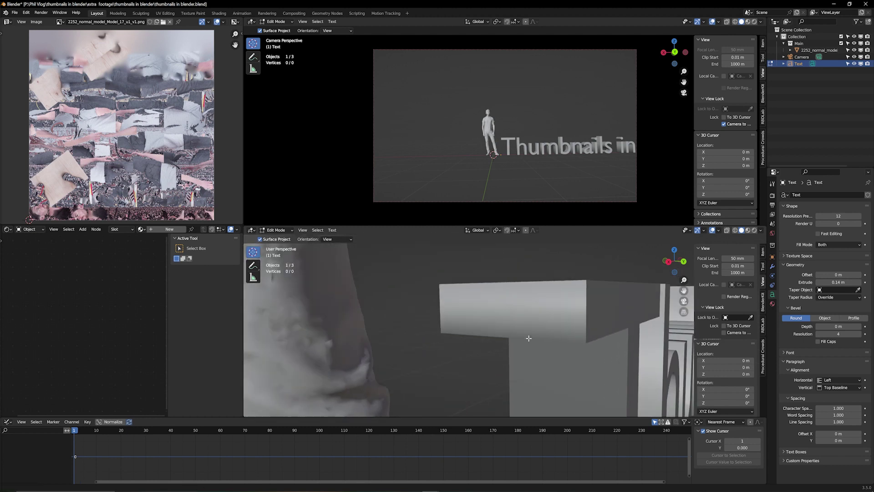
pyautogui.moveTo(442, 360)
pyautogui.keyDown('shift'); pyautogui.mouseDown(button='middle')
pyautogui.moveTo(431, 323)
pyautogui.moveTo(431, 351)
pyautogui.mouseUp(button='middle'); pyautogui.keyUp('shift')
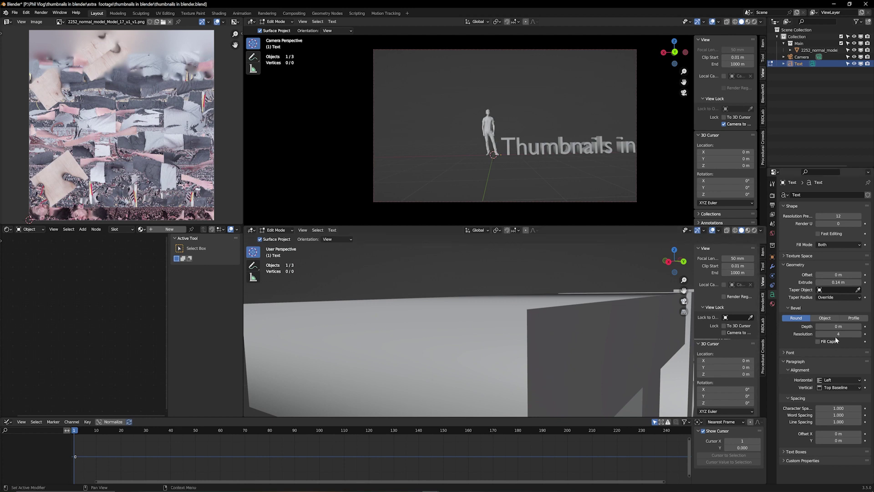
pyautogui.moveTo(830, 327); pyautogui.dragTo(831, 326)
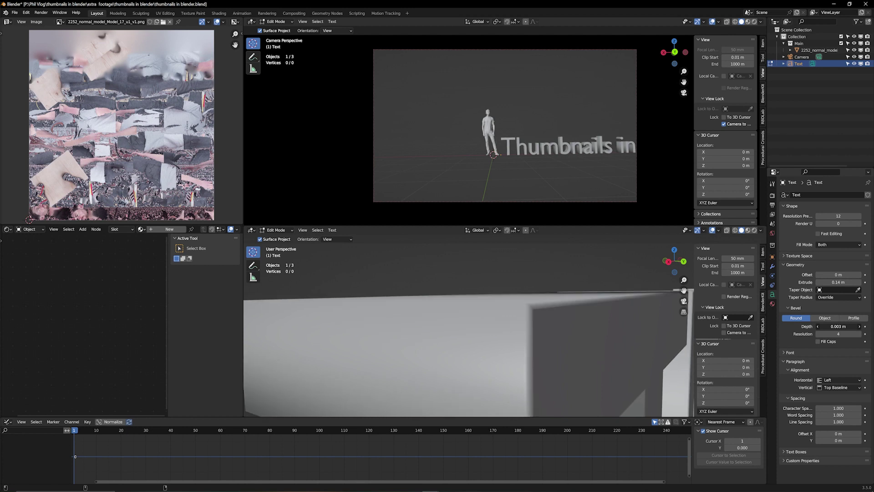
pyautogui.moveTo(648, 370); pyautogui.dragTo(567, 361, button='middle')
pyautogui.moveTo(436, 345); pyautogui.dragTo(460, 340, button='middle')
pyautogui.scroll(2, 460, 341)
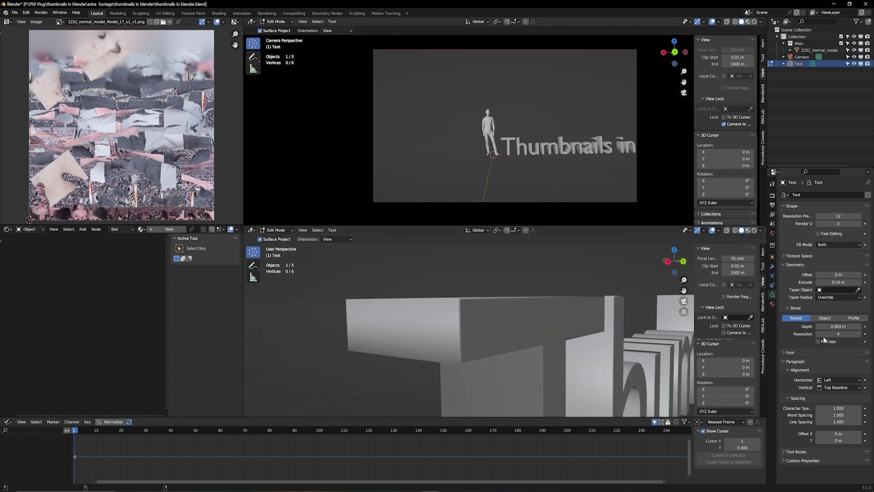
pyautogui.moveTo(838, 325)
pyautogui.mouseDown()
pyautogui.moveTo(861, 326)
pyautogui.moveTo(842, 326)
pyautogui.mouseUp()
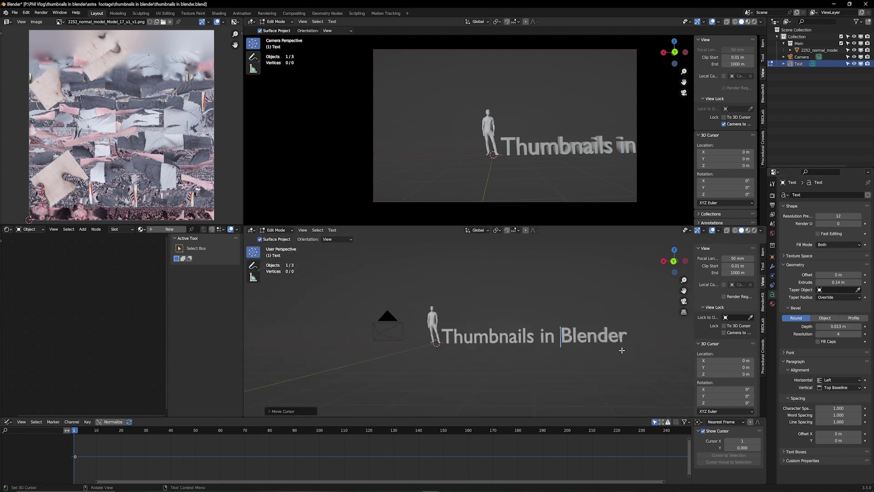
# Step: Put "Blender" on a second line and raise the text along the Z axis until it stands beside the figure
pyautogui.press('Return')
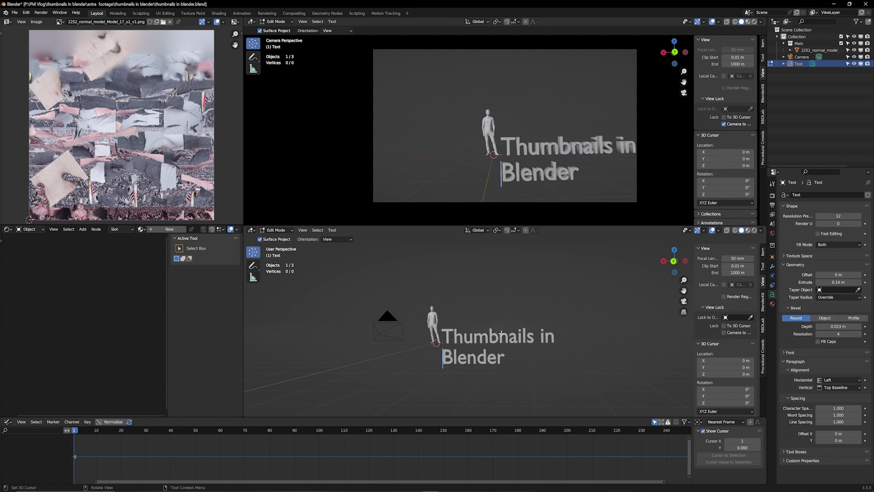
pyautogui.press('Tab')
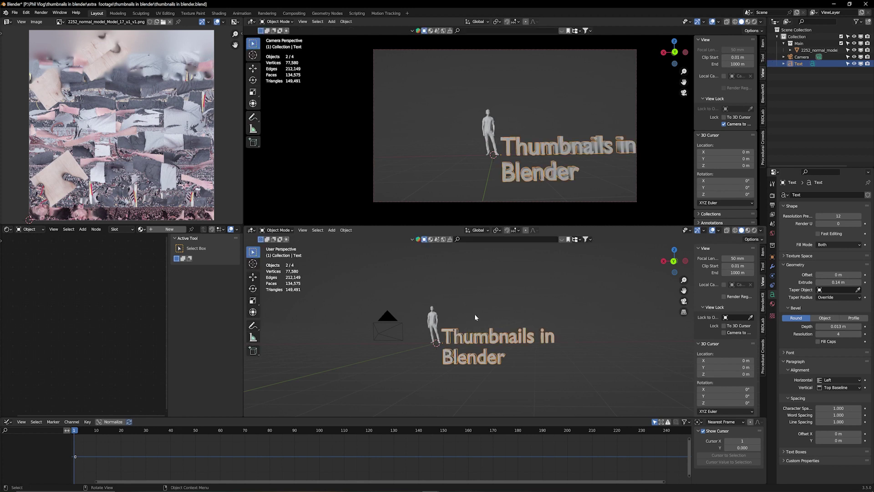
pyautogui.press('g')
pyautogui.press('z')
pyautogui.click(494, 319)
pyautogui.moveTo(498, 348); pyautogui.dragTo(494, 346, button='middle')
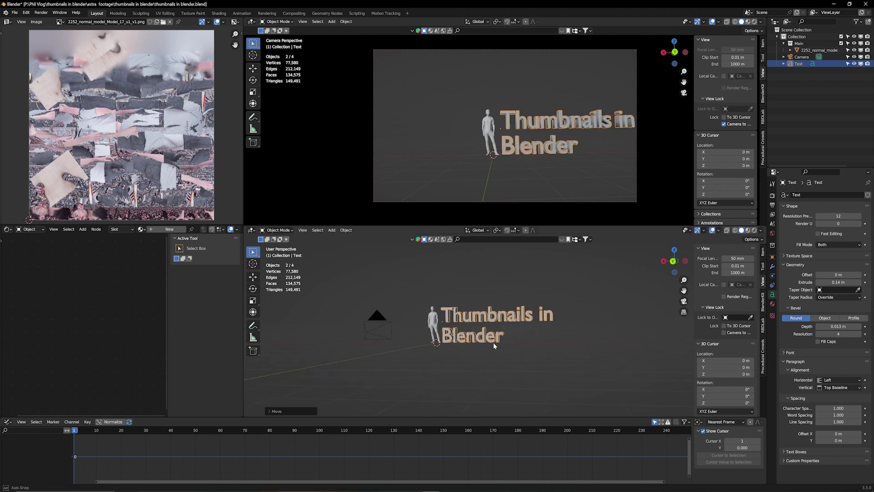
# Step: Reposition the camera to an angled view of the figure and title, and raise the text above the figure's head
pyautogui.moveTo(520, 132); pyautogui.dragTo(460, 159, button='middle')
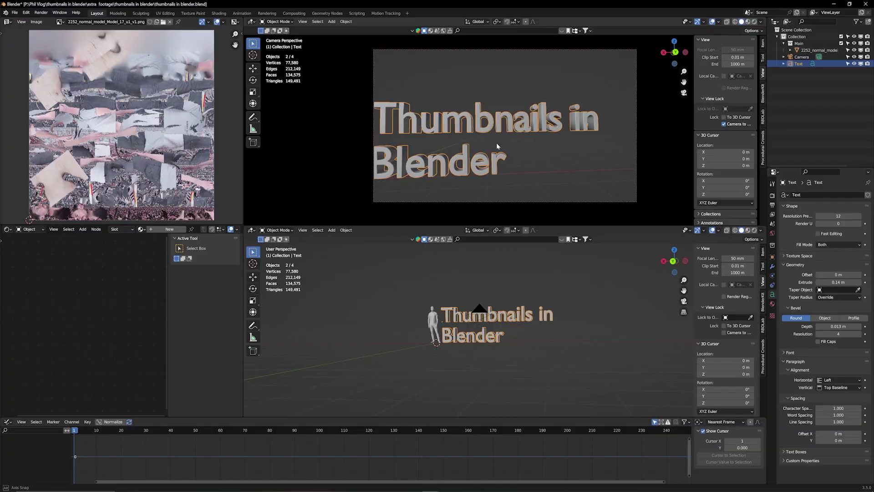
pyautogui.scroll(-2, 481, 152)
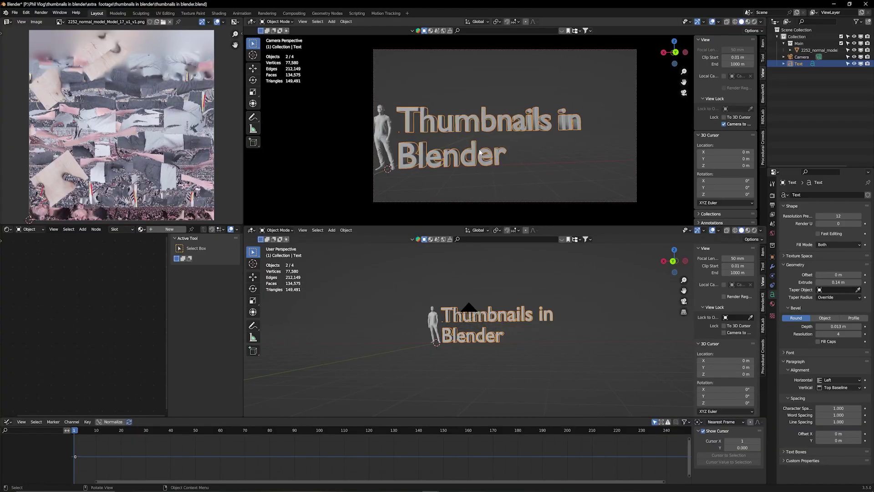
pyautogui.moveTo(469, 129)
pyautogui.mouseDown(button='middle')
pyautogui.moveTo(406, 118)
pyautogui.moveTo(471, 85)
pyautogui.moveTo(569, 148)
pyautogui.moveTo(519, 132)
pyautogui.mouseUp(button='middle')
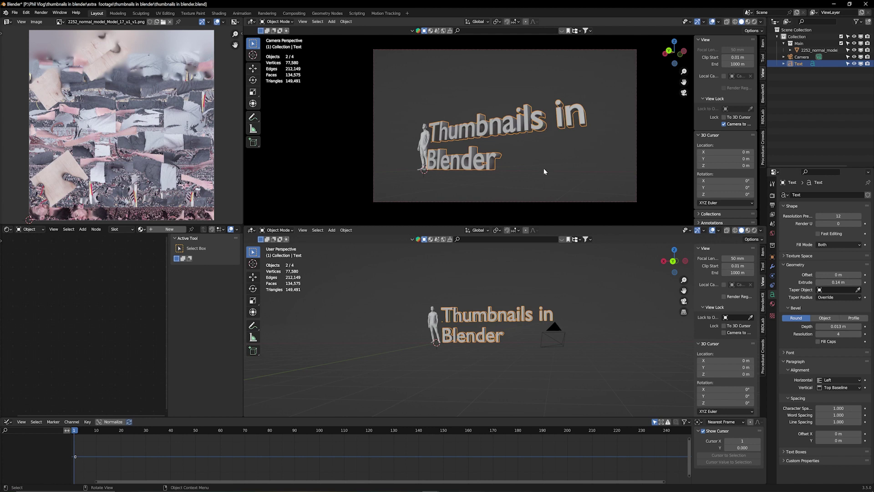
pyautogui.keyDown('shift'); pyautogui.moveTo(522, 159); pyautogui.dragTo(529, 159, button='middle'); pyautogui.keyUp('shift')
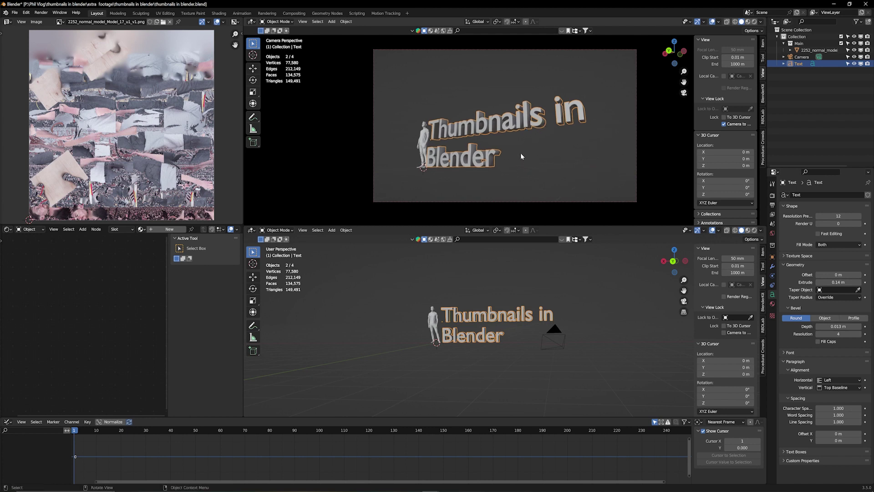
pyautogui.moveTo(528, 156); pyautogui.dragTo(525, 132, button='middle')
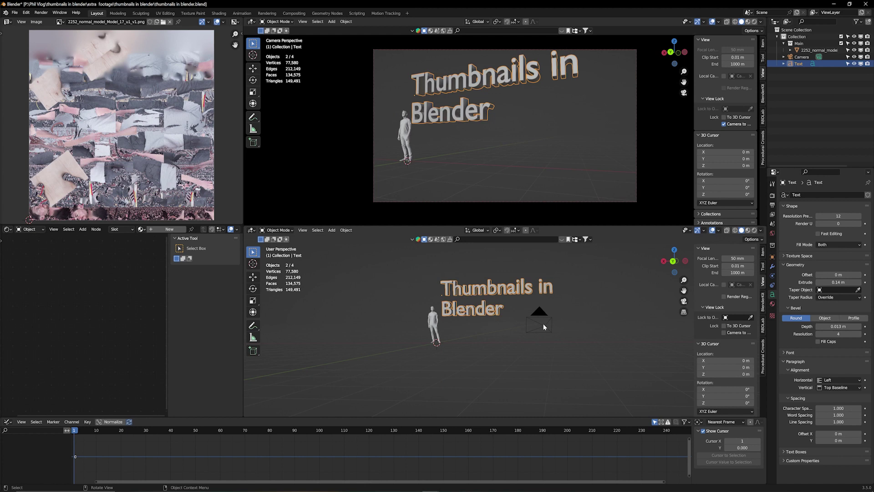
pyautogui.moveTo(545, 181); pyautogui.dragTo(499, 154, button='middle')
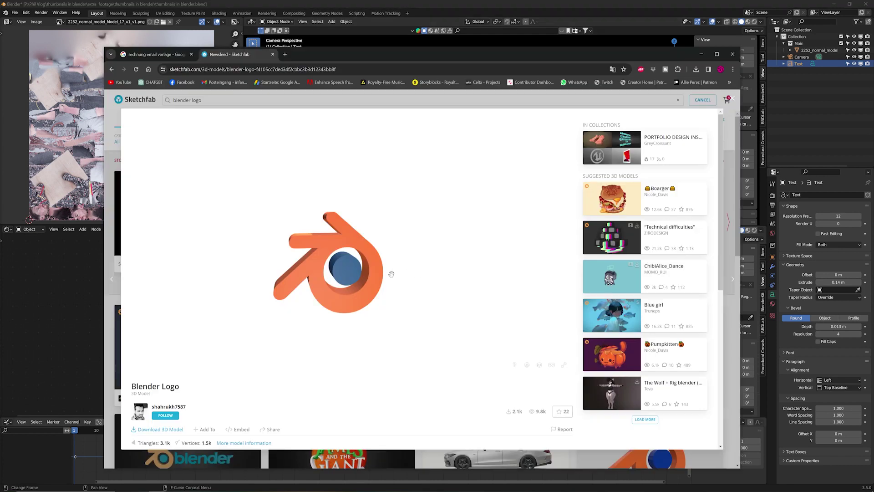
# Step: Switch to Sketchfab in the browser, inspect the Blender Logo 3D model and download it
pyautogui.moveTo(392, 272)
pyautogui.mouseDown()
pyautogui.moveTo(346, 266)
pyautogui.moveTo(380, 248)
pyautogui.moveTo(437, 265)
pyautogui.moveTo(387, 290)
pyautogui.moveTo(359, 266)
pyautogui.moveTo(365, 294)
pyautogui.mouseUp()
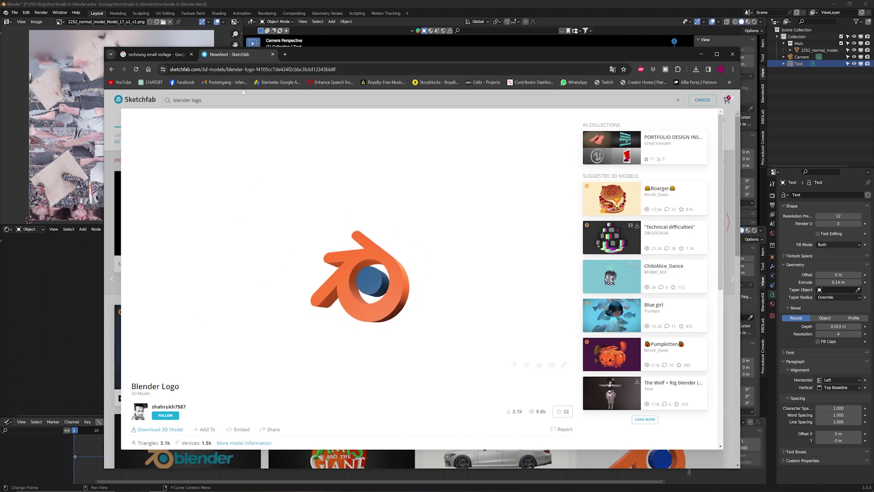
pyautogui.click(164, 430)
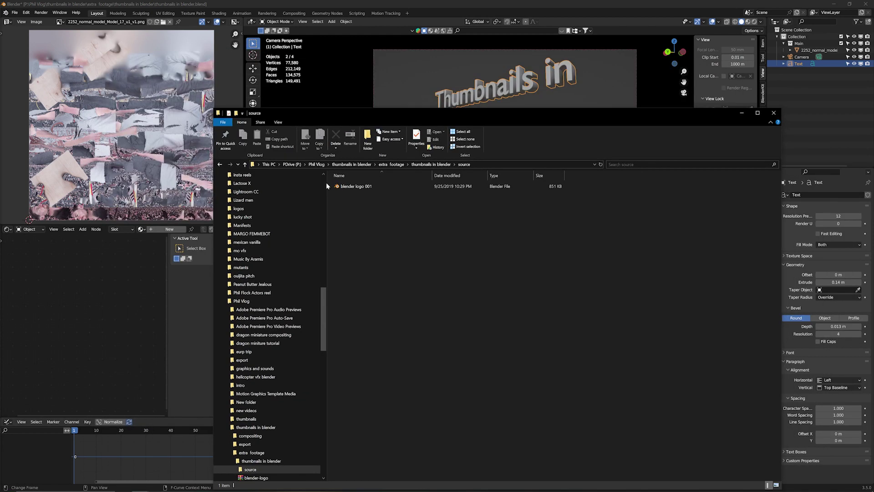
# Step: Append the CUpath830 mesh from the downloaded "blender logo 001" file into the scene
pyautogui.moveTo(388, 111); pyautogui.dragTo(734, 146)
pyautogui.moveTo(693, 213); pyautogui.dragTo(372, 323)
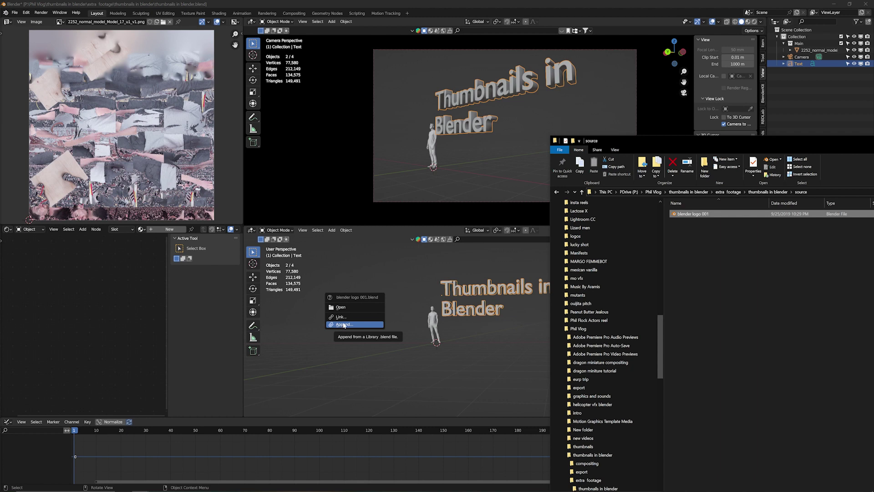
pyautogui.click(344, 325)
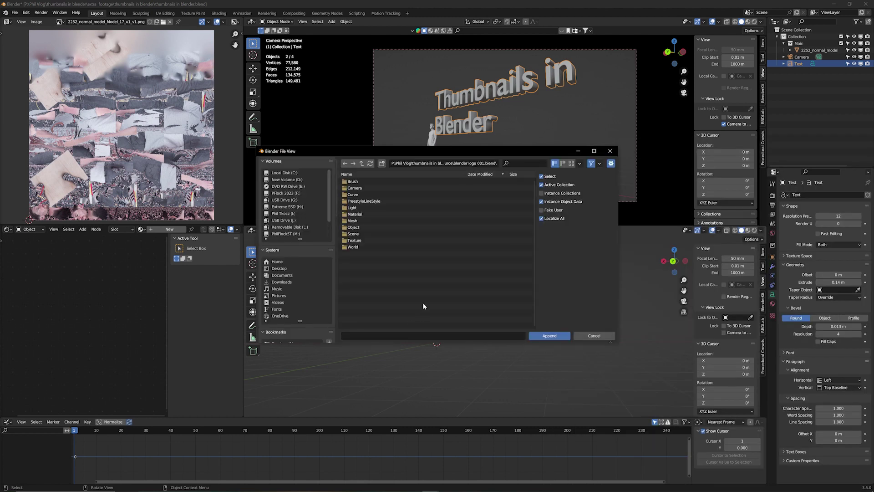
pyautogui.click(353, 221)
pyautogui.click(354, 221)
pyautogui.click(356, 182)
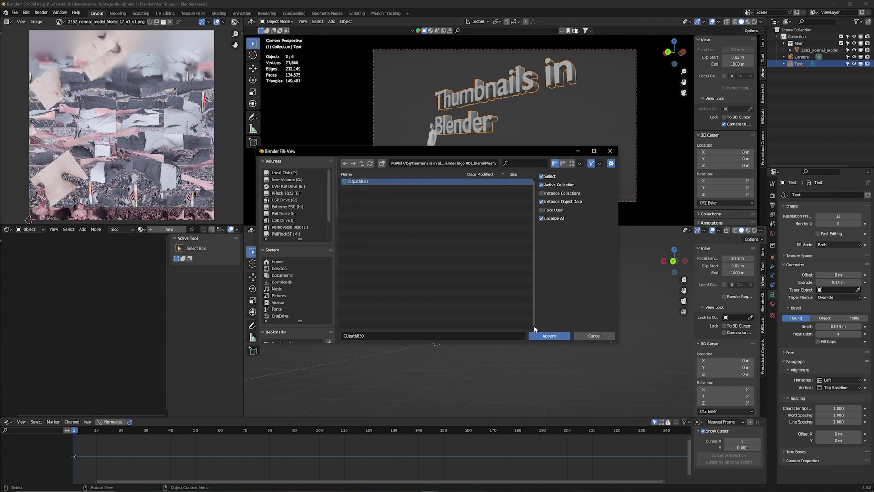
pyautogui.click(550, 336)
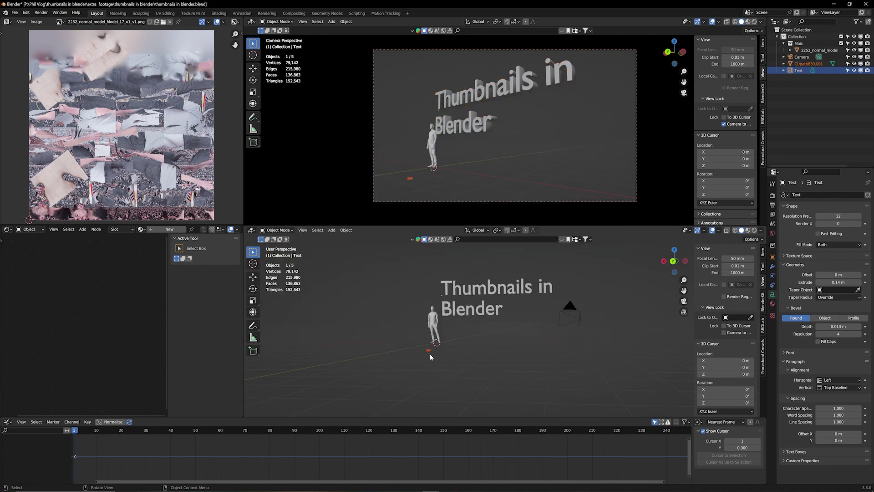
# Step: Rotate the appended logo so it stands upright in front of the figure
pyautogui.press('r')
pyautogui.click(507, 352)
pyautogui.press('KP_Decimal')
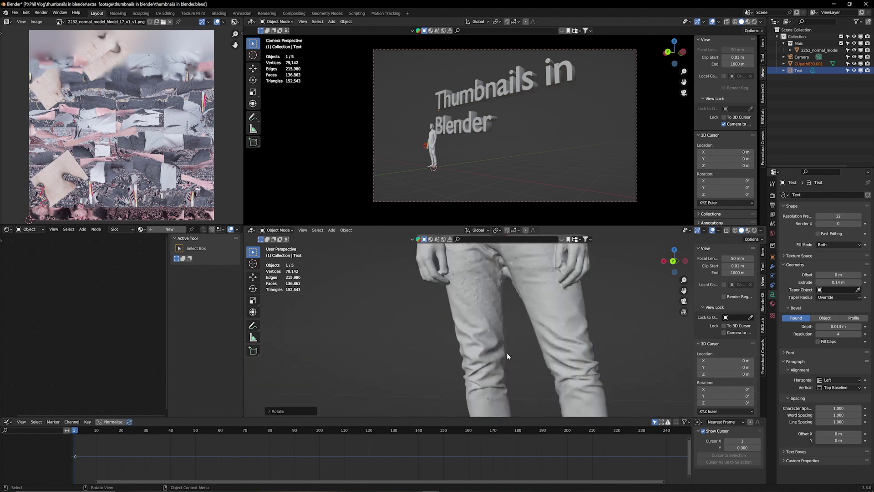
pyautogui.moveTo(507, 353)
pyautogui.mouseDown(button='middle')
pyautogui.moveTo(507, 390)
pyautogui.moveTo(522, 356)
pyautogui.mouseUp(button='middle')
pyautogui.scroll(-8, 522, 358)
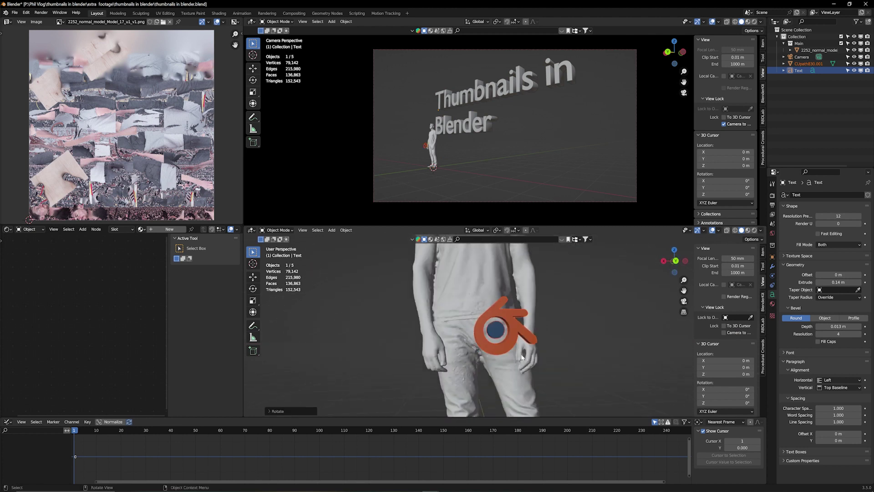
pyautogui.scroll(2, 543, 363)
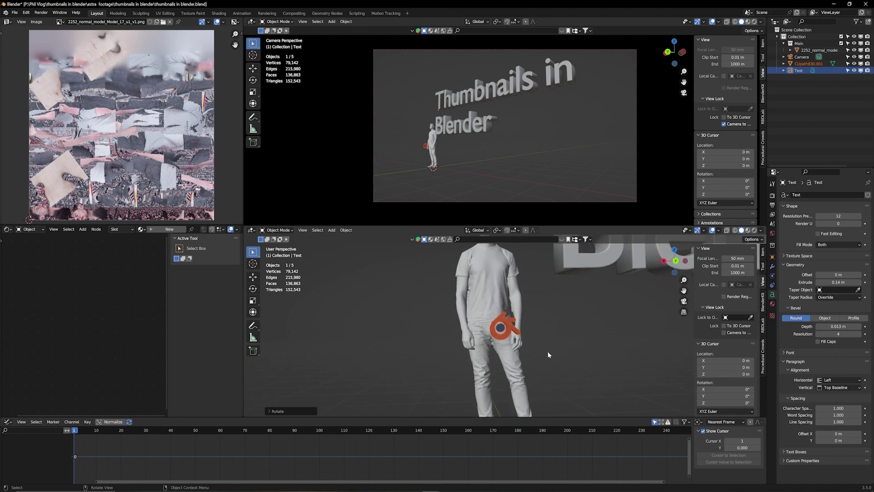
# Step: Rotate the logo 180° around the global Z axis
pyautogui.press('r')
pyautogui.press('z')
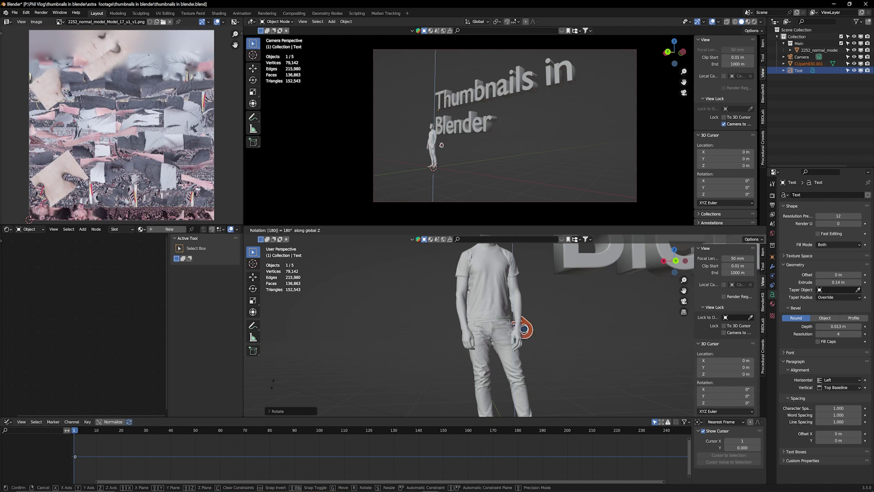
pyautogui.click(441, 386)
pyautogui.scroll(-3, 492, 368)
pyautogui.moveTo(497, 367); pyautogui.dragTo(509, 351, button='middle')
# Step: Move the logo away from the figure into the empty space beside the word "Blender"
pyautogui.press('g')
pyautogui.click(704, 343)
pyautogui.scroll(-5, 508, 351)
pyautogui.keyDown('shift'); pyautogui.moveTo(532, 336); pyautogui.dragTo(500, 336, button='middle'); pyautogui.keyUp('shift')
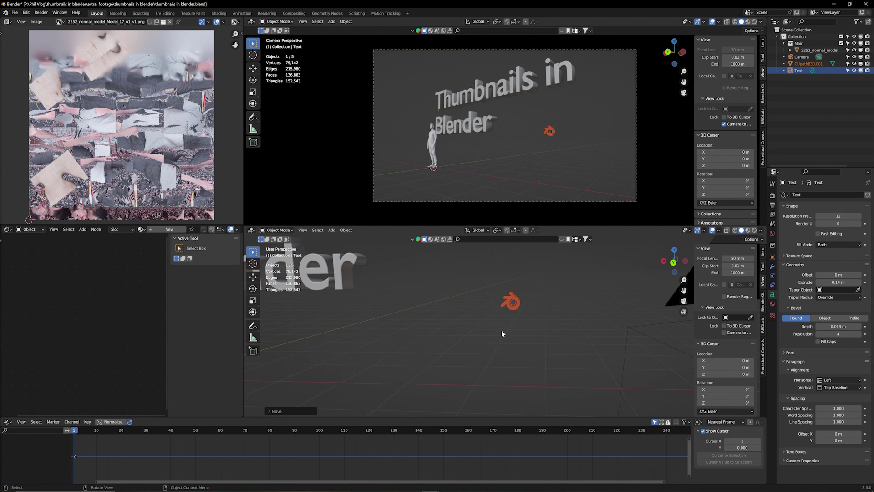
# Step: Set the logo's origin to its geometry so that it scales around its own centre
pyautogui.press('s')
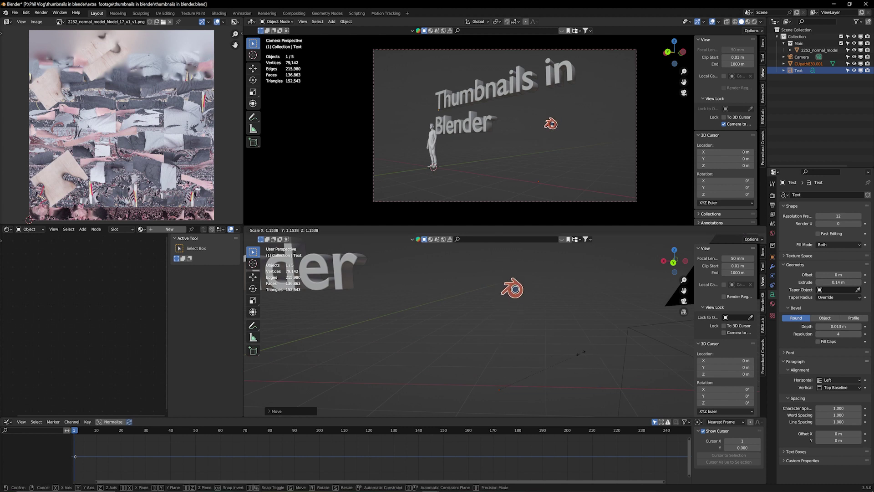
pyautogui.press('Escape')
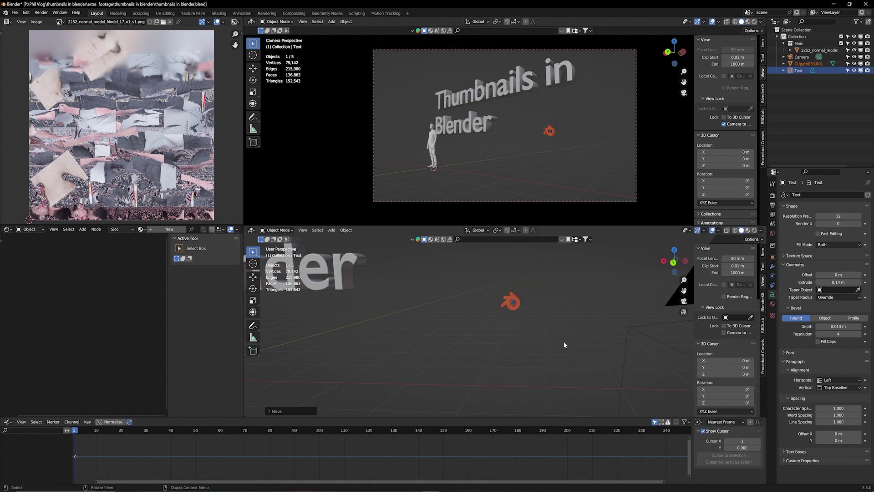
pyautogui.click(346, 230)
pyautogui.moveTo(362, 248)
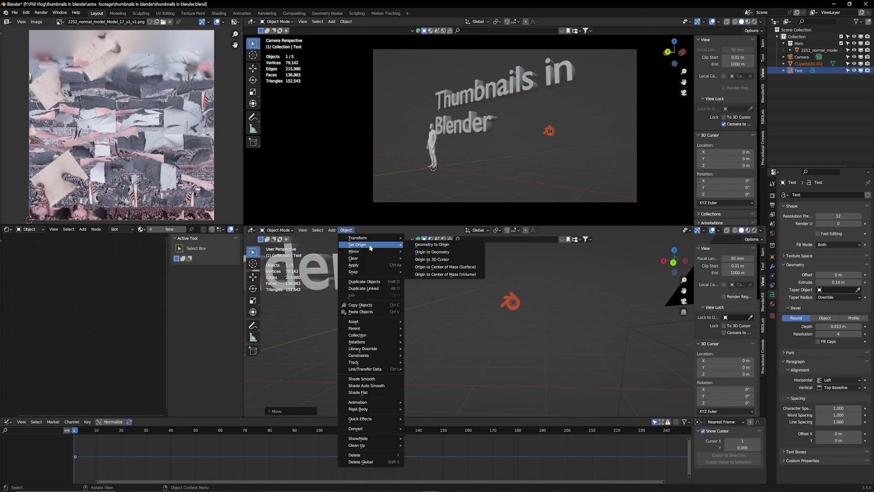
pyautogui.click(440, 253)
pyautogui.scroll(-2, 520, 302)
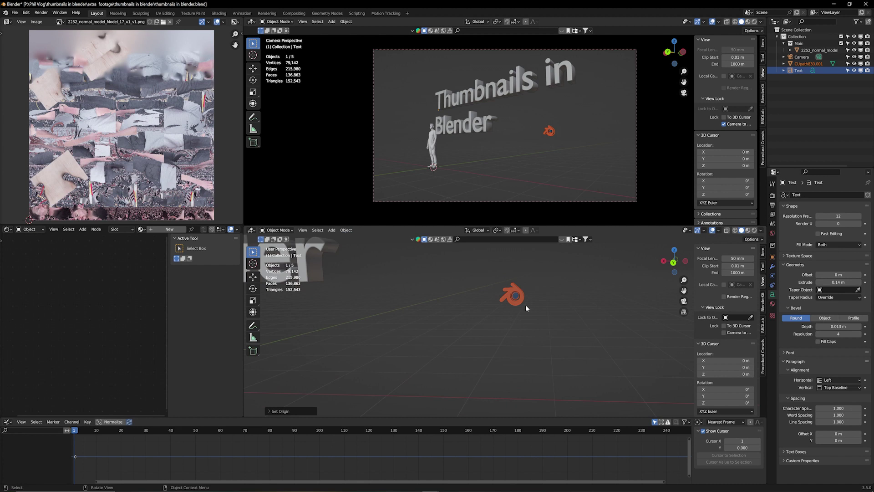
# Step: Scale the logo up until it is a large element beside the title in the camera view
pyautogui.press('s')
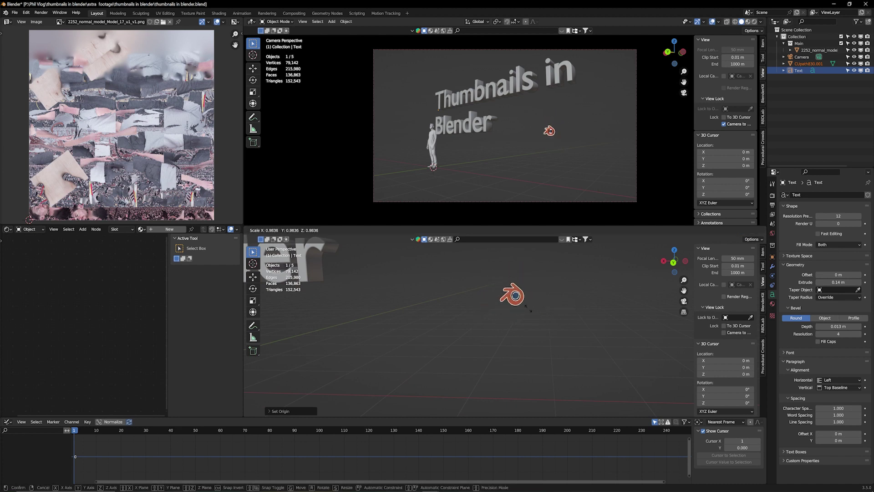
pyautogui.click(632, 306)
pyautogui.moveTo(632, 306); pyautogui.dragTo(565, 302, button='middle')
pyautogui.scroll(-4, 517, 310)
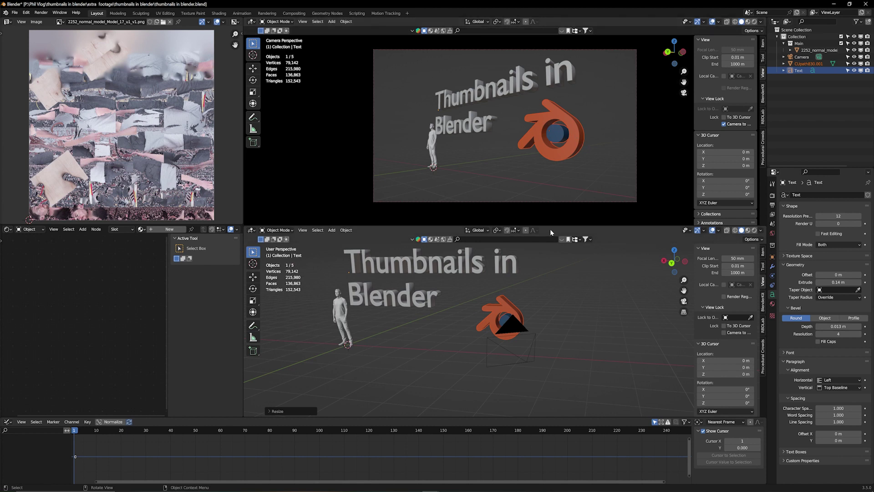
# Step: Delete the human figure from the scene
pyautogui.click(432, 147)
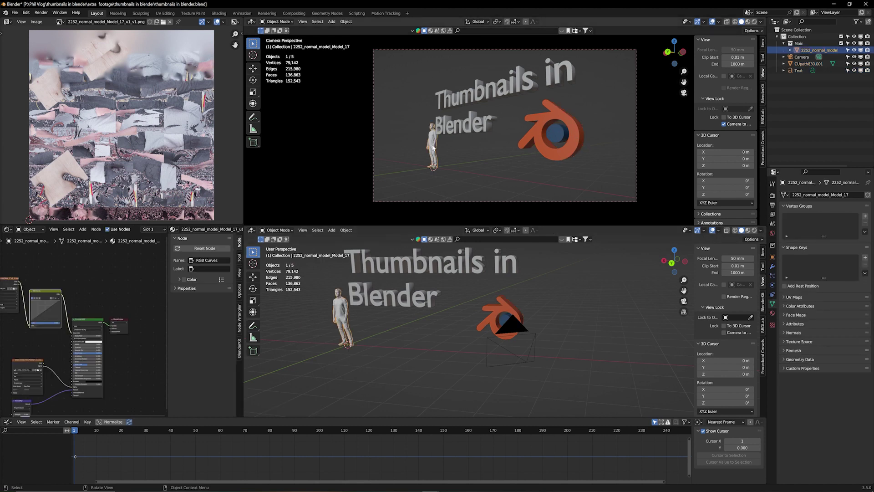
pyautogui.press('x')
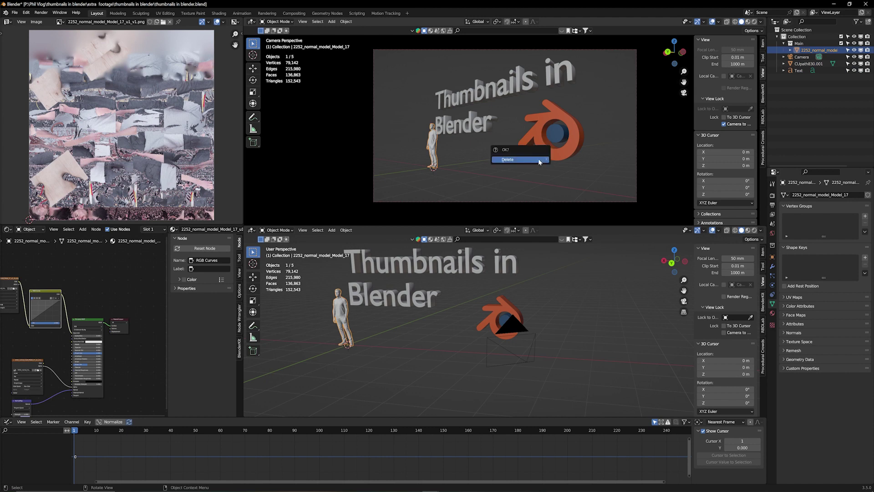
pyautogui.click(538, 159)
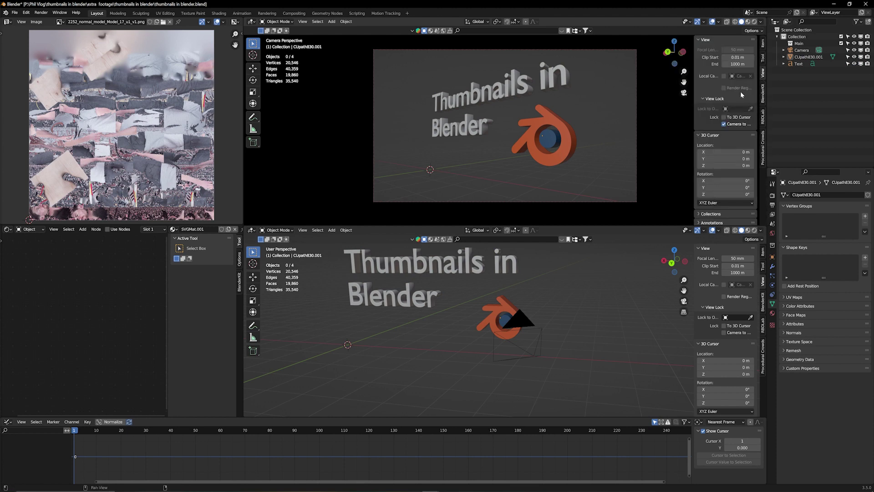
# Step: Unlock the camera from the view, orbit the scene freely and return to the camera view
pyautogui.click(724, 125)
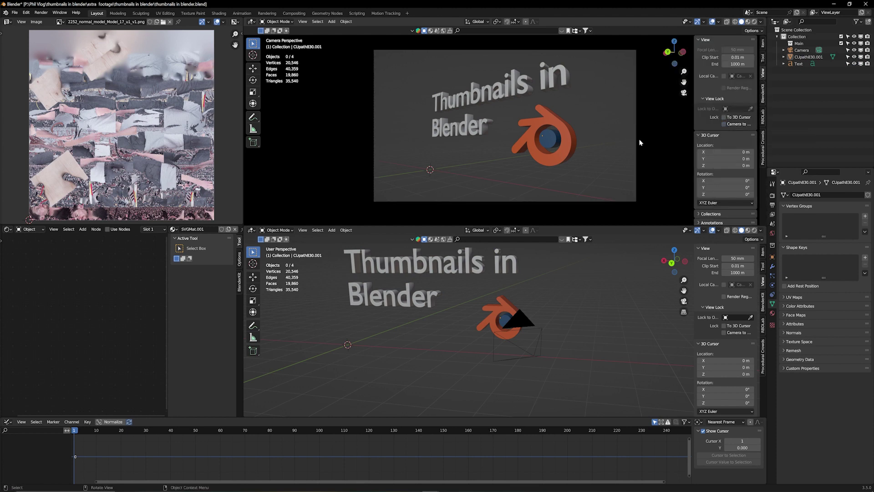
pyautogui.moveTo(501, 139); pyautogui.dragTo(548, 144, button='middle')
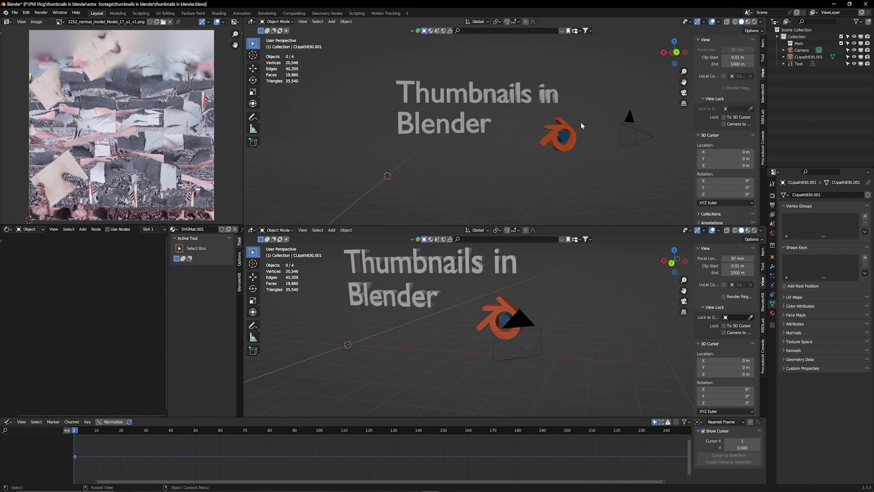
pyautogui.press('KP_0')
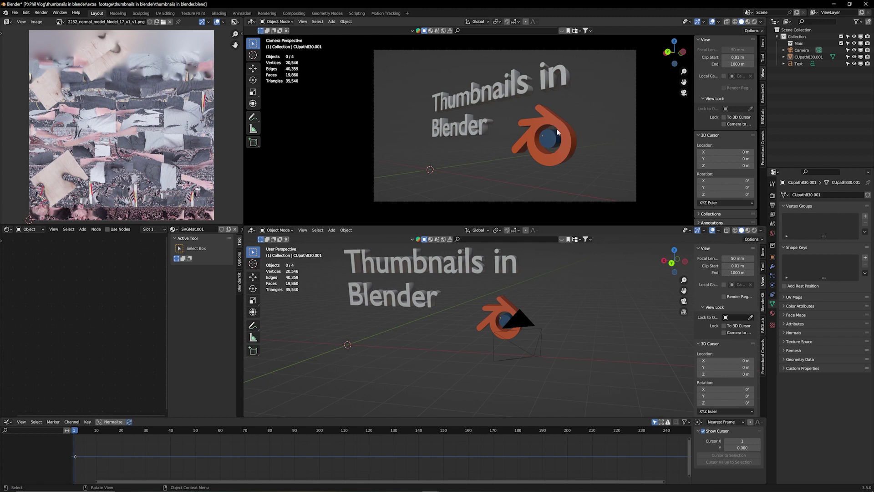
# Step: Try moving the logo into the lower right corner of the camera frame and undo the move
pyautogui.click(558, 132)
pyautogui.press('g')
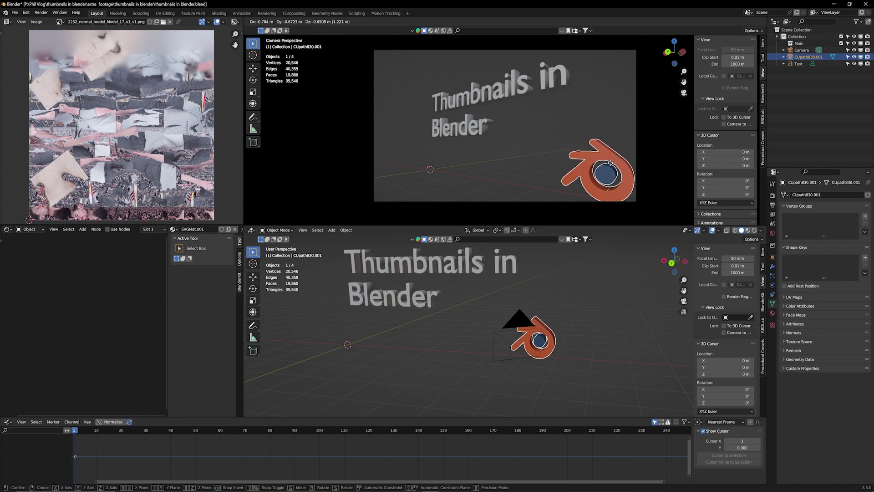
pyautogui.click(610, 162)
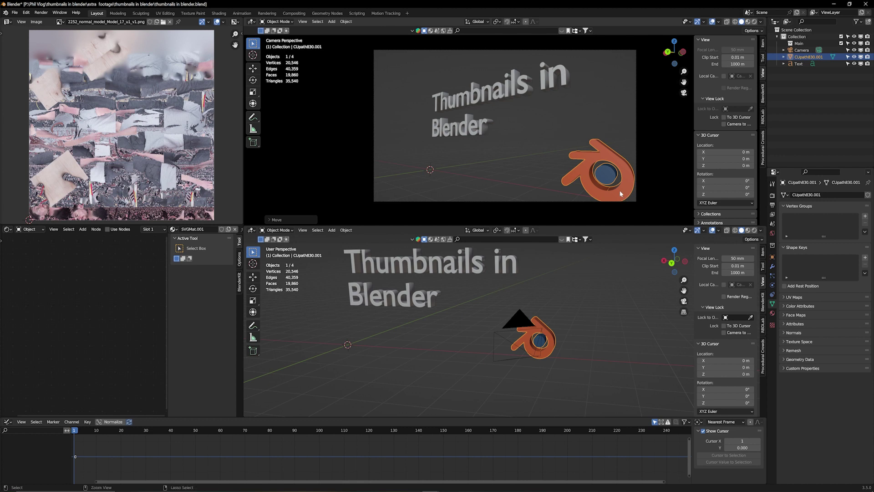
pyautogui.hotkey('ctrl', 'z')
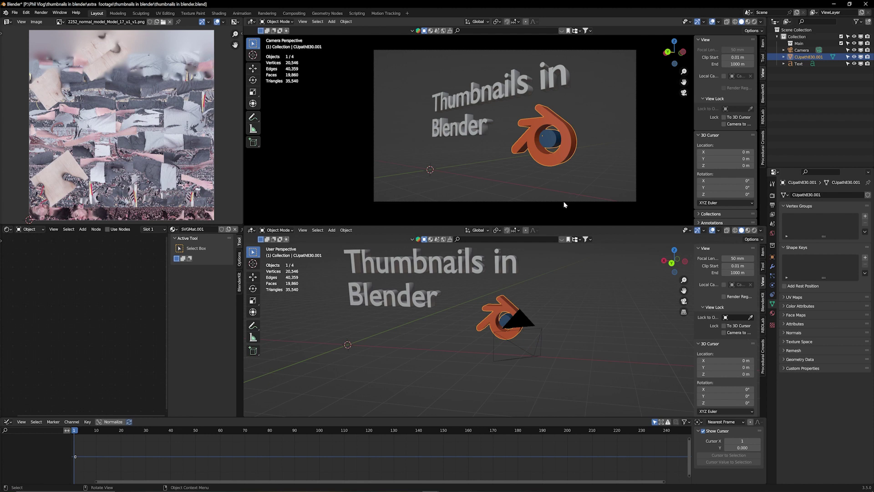
# Step: Switch the camera viewport to rendered shading and save the file
pyautogui.click(754, 22)
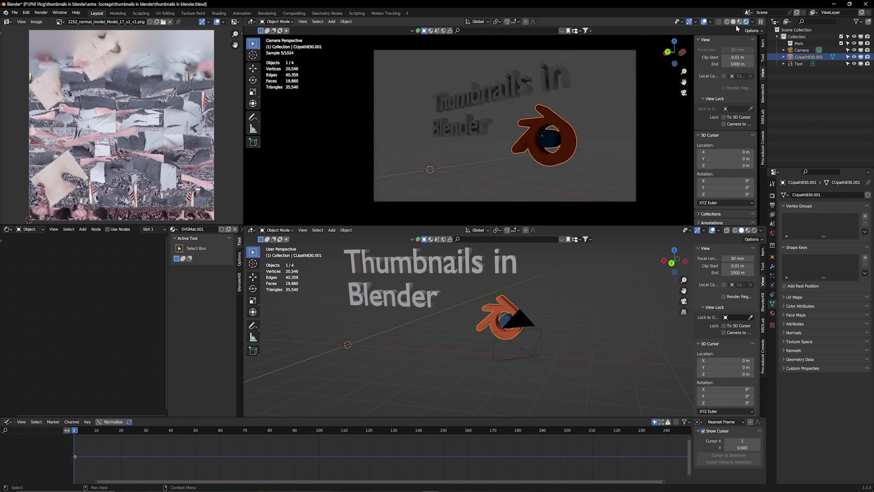
pyautogui.hotkey('ctrl', 's')
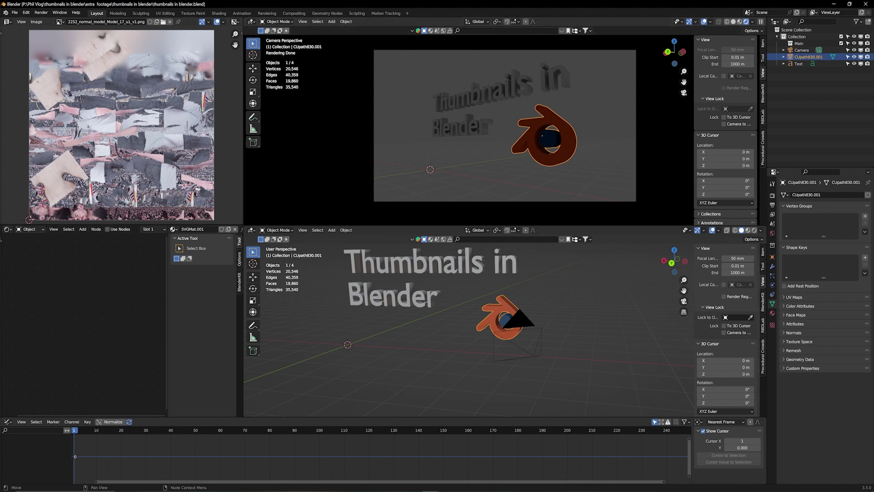
pyautogui.click(10, 230)
pyautogui.press('Escape')
# Step: Display the World shader nodes and delete the Background node
pyautogui.click(32, 229)
pyautogui.click(31, 244)
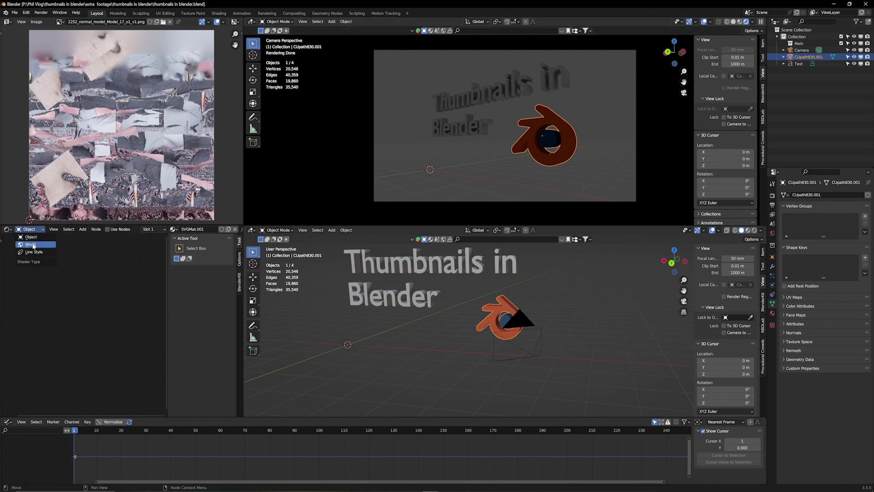
pyautogui.scroll(4, 107, 337)
pyautogui.scroll(3, 91, 338)
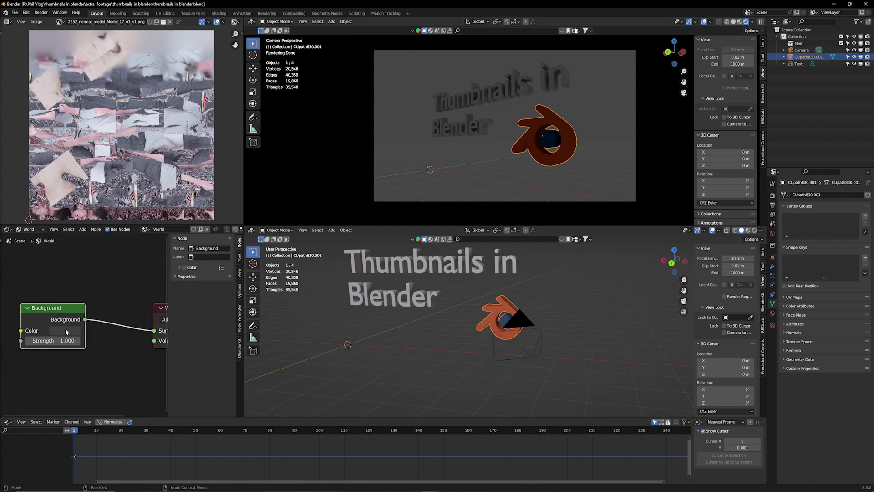
pyautogui.click(64, 308)
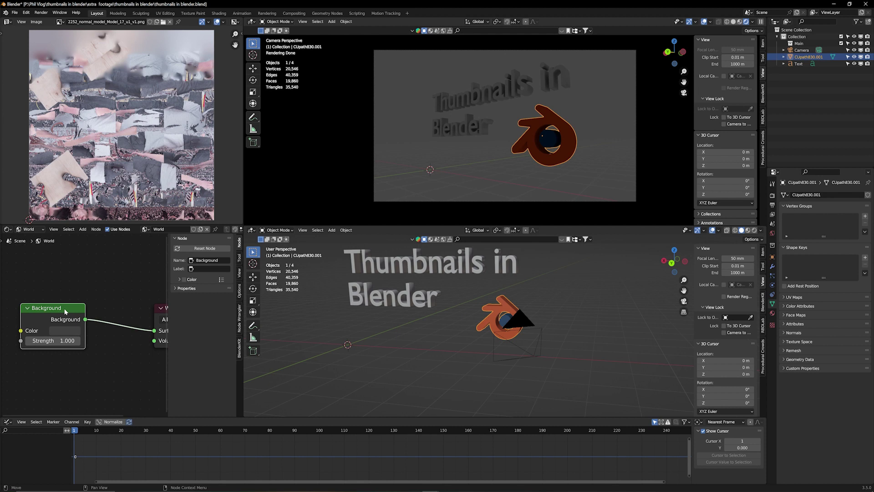
pyautogui.press('x')
pyautogui.click(494, 130)
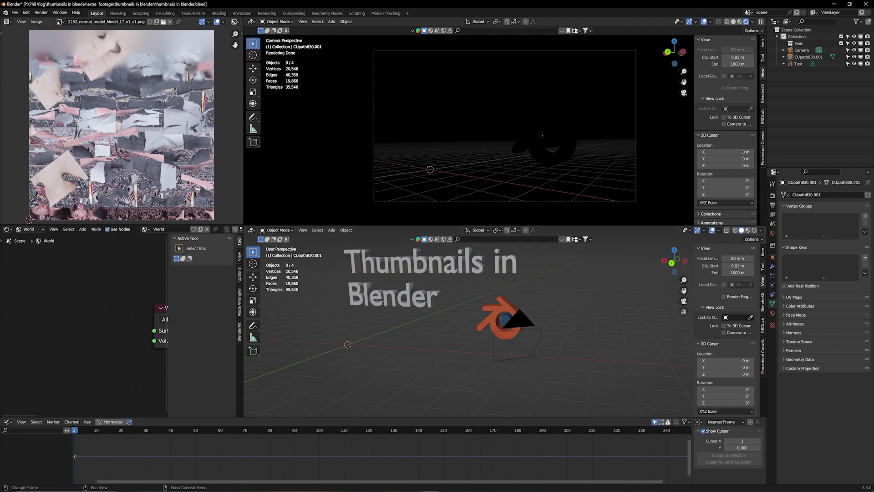
# Step: Apply the aviation_museum_hill environment as the world lighting and set its rotation to 92.2
pyautogui.moveTo(429, 140); pyautogui.dragTo(469, 132)
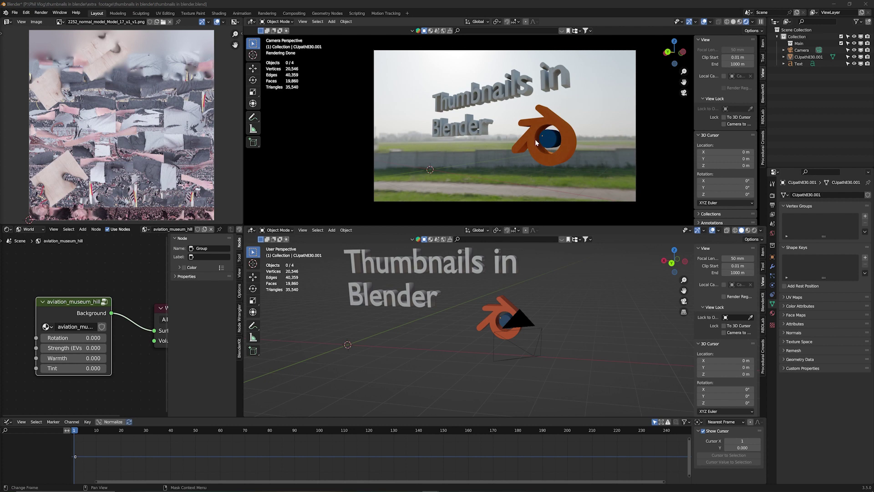
pyautogui.moveTo(69, 337); pyautogui.dragTo(143, 337)
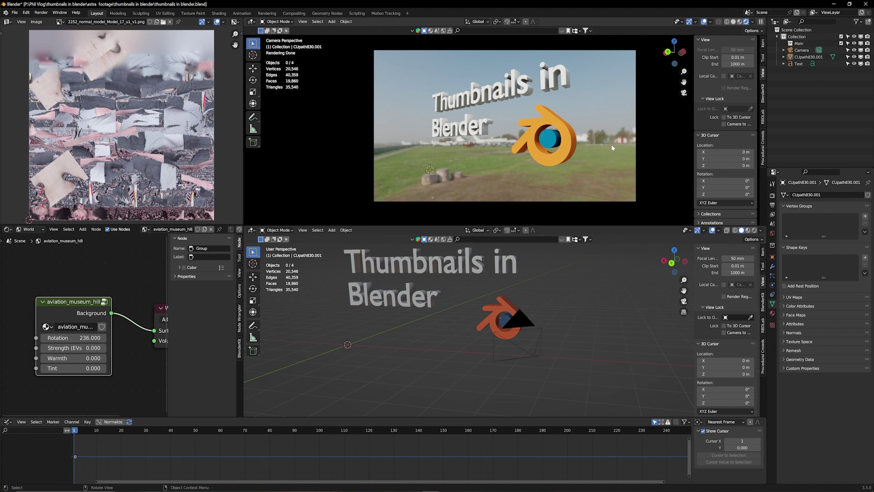
pyautogui.moveTo(75, 338); pyautogui.dragTo(28, 337)
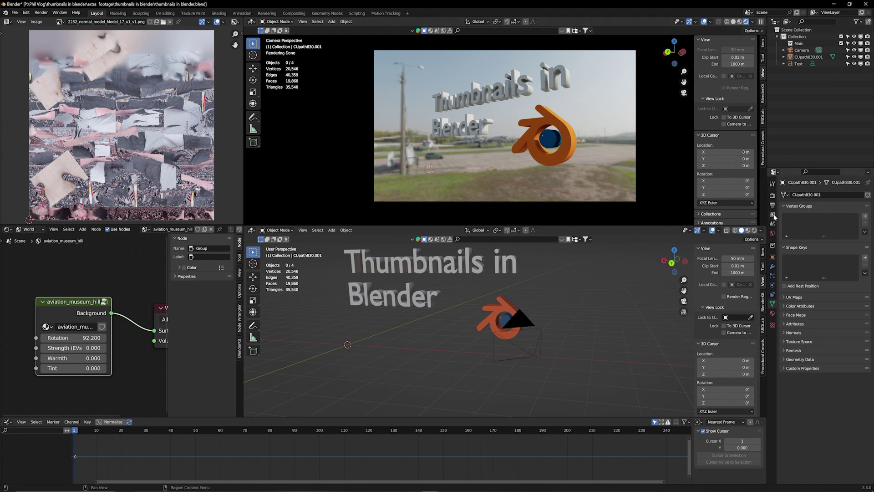
# Step: Enable the Transparent film option in the render settings to hide the environment background
pyautogui.click(772, 196)
pyautogui.scroll(-10, 796, 425)
pyautogui.scroll(-5, 796, 425)
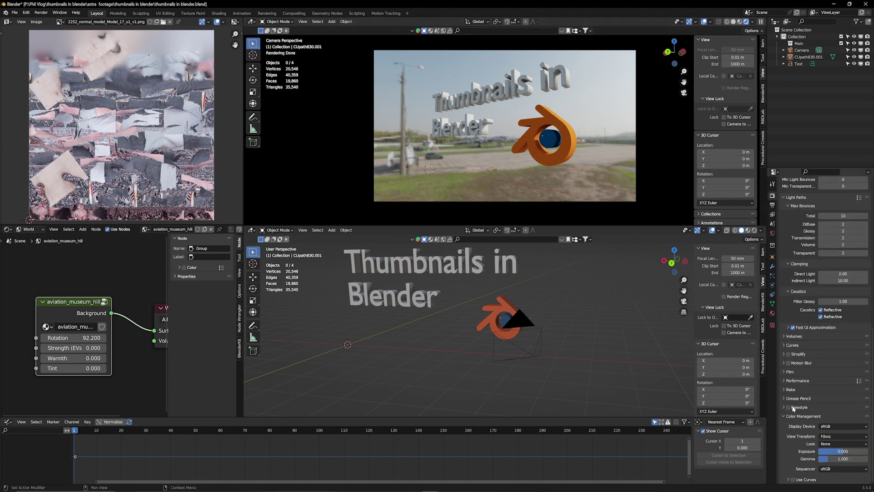
pyautogui.click(785, 371)
pyautogui.click(796, 421)
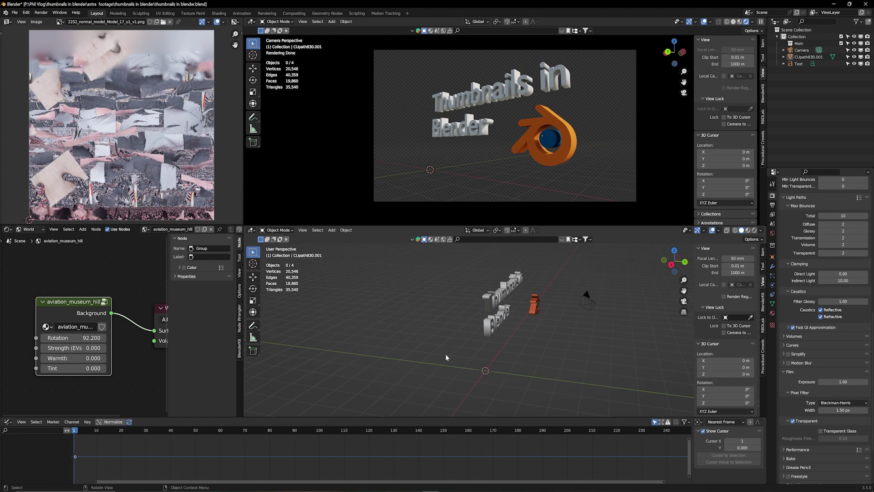
# Step: Add a mesh plane and move it about 3.1 m along negative Y, behind the title text
pyautogui.hotkey('shift', 'a')
pyautogui.moveTo(428, 331)
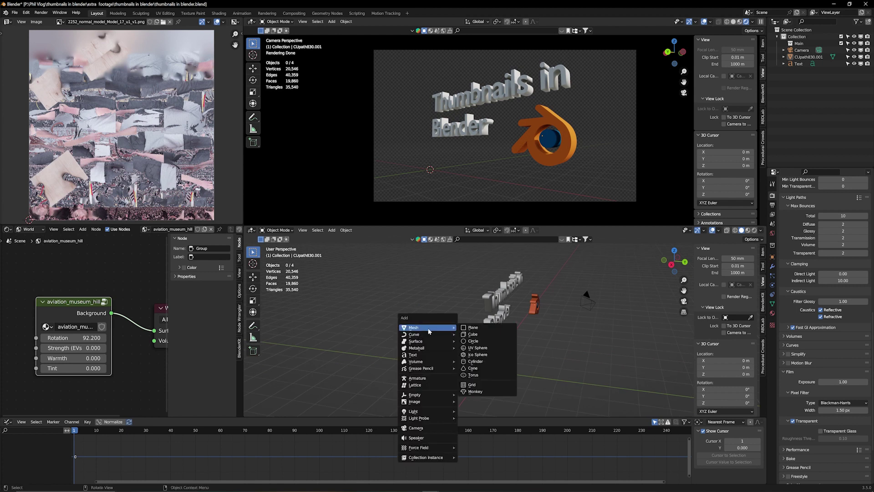
pyautogui.click(478, 327)
pyautogui.press('g')
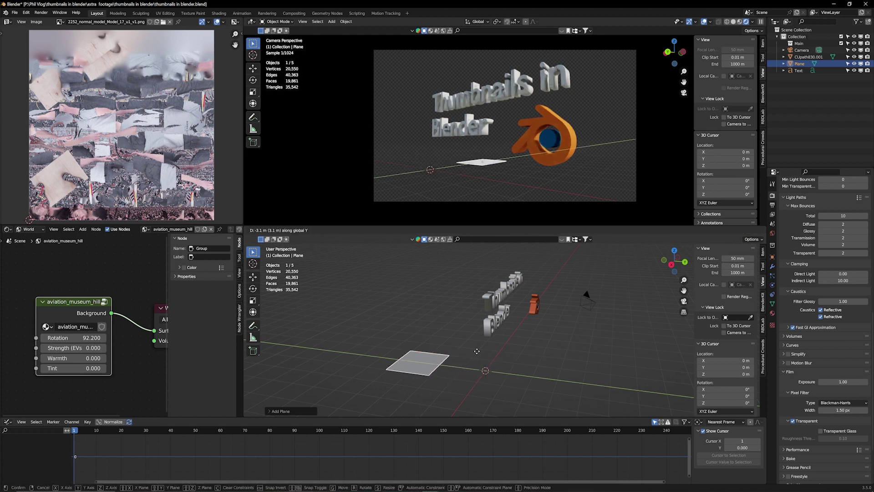
pyautogui.click(522, 349)
# Step: Rotate the plane 90 degrees about X and scale it up to fill the camera view as a backdrop
pyautogui.press('r')
pyautogui.press('x')
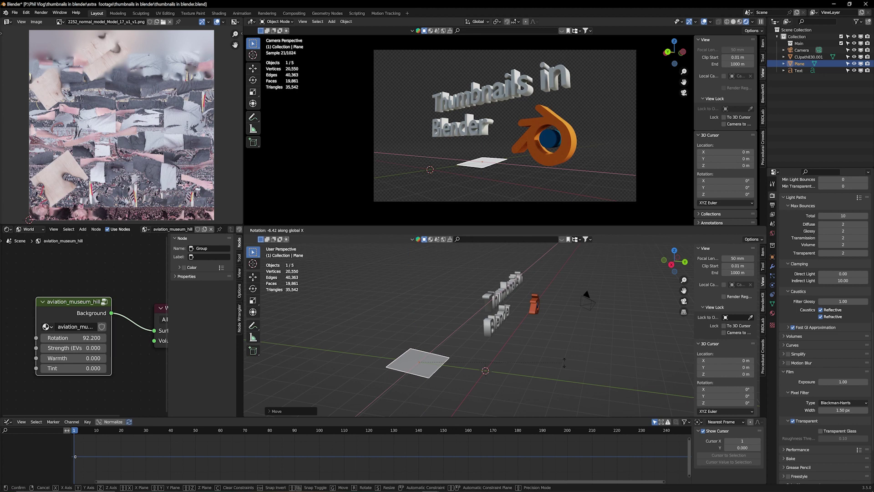
pyautogui.write('90')
pyautogui.press('Return')
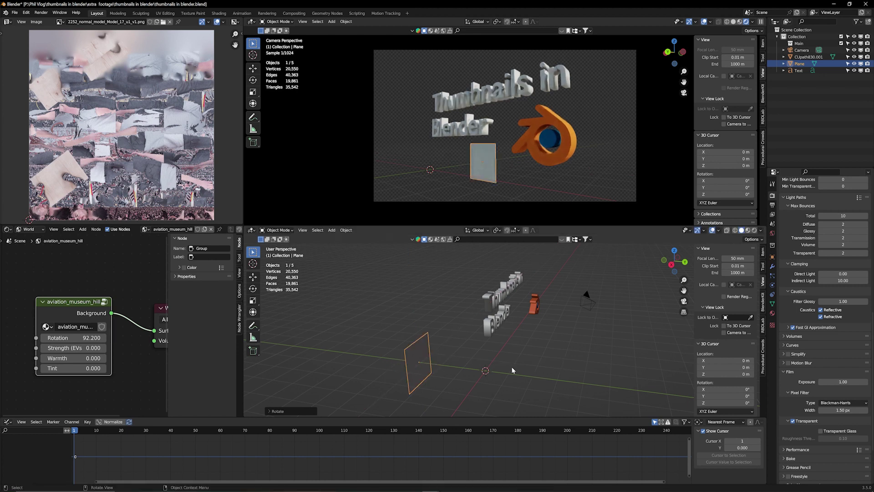
pyautogui.press('s')
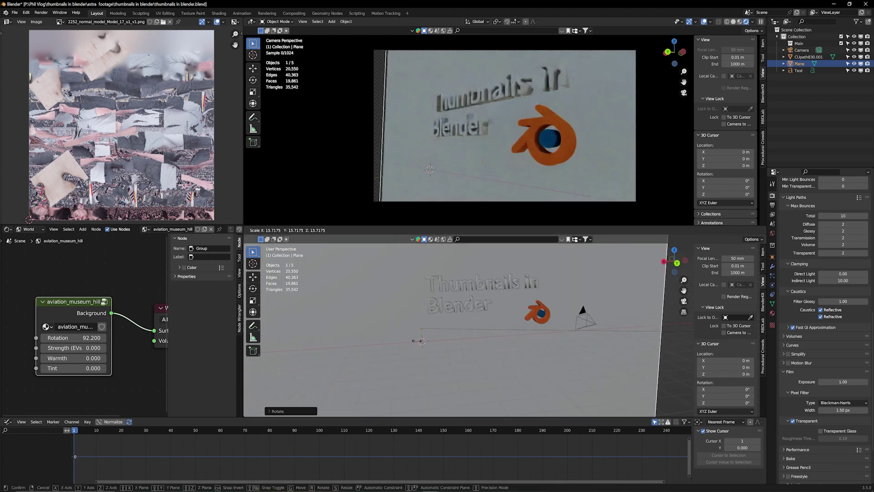
pyautogui.click(432, 335)
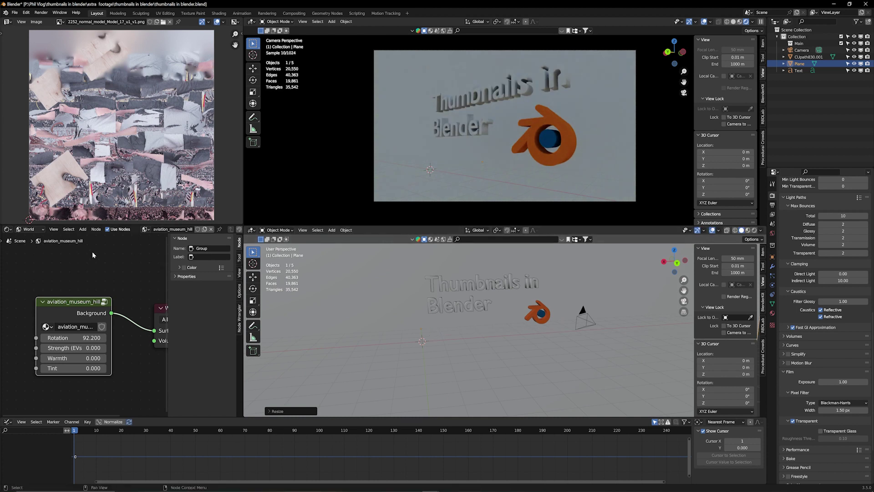
# Step: Display the object shader nodes and create a new material for the backdrop plane
pyautogui.click(31, 229)
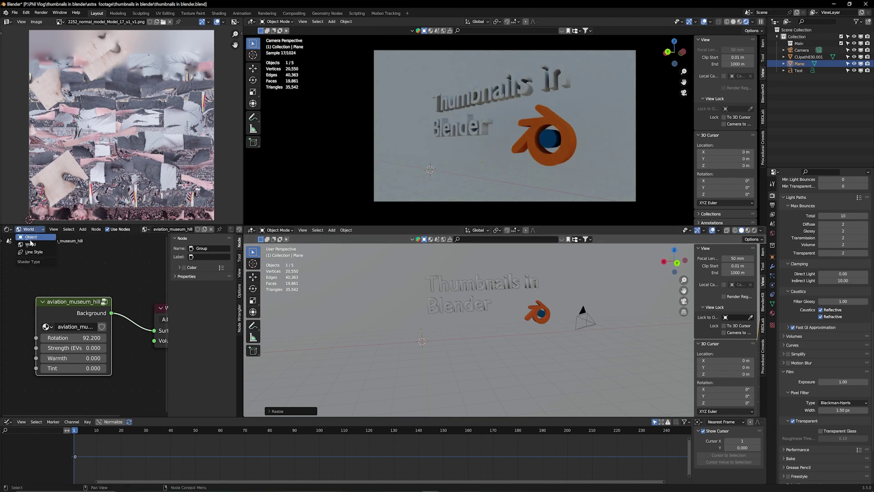
pyautogui.click(30, 238)
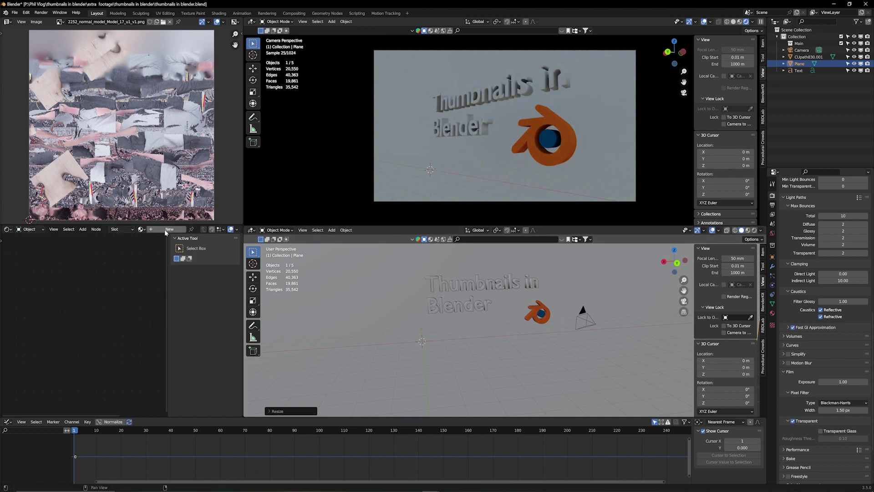
pyautogui.moveTo(138, 269); pyautogui.dragTo(125, 246, button='middle')
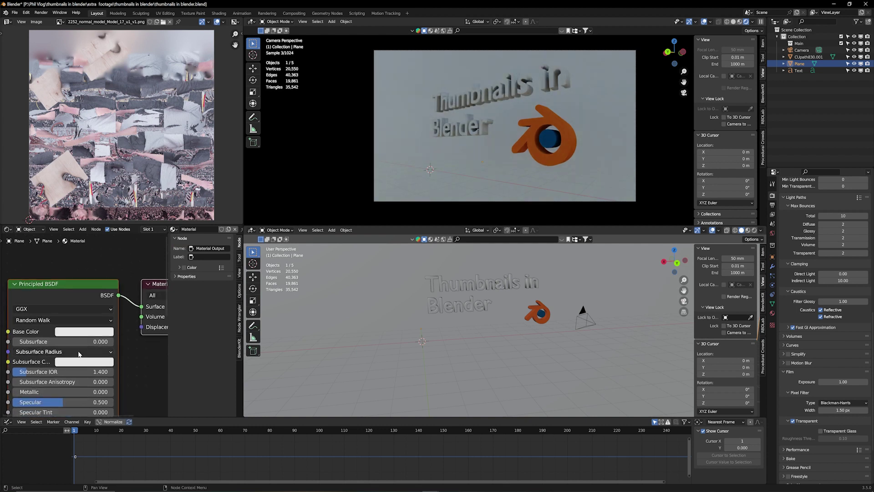
pyautogui.moveTo(86, 332); pyautogui.dragTo(103, 325, button='middle')
# Step: Replace the backdrop's Principled BSDF with an Emission node connected to the Material Output's Surface
pyautogui.click(67, 286)
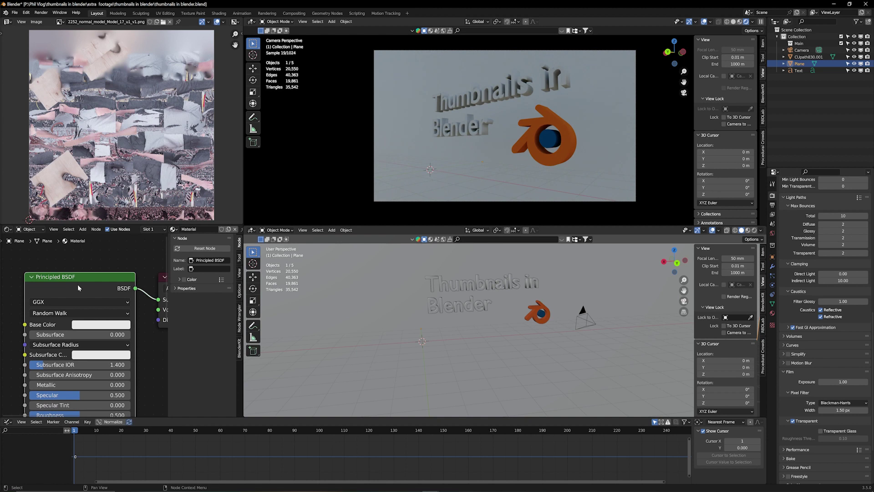
pyautogui.press('Delete')
pyautogui.hotkey('shift', 'a')
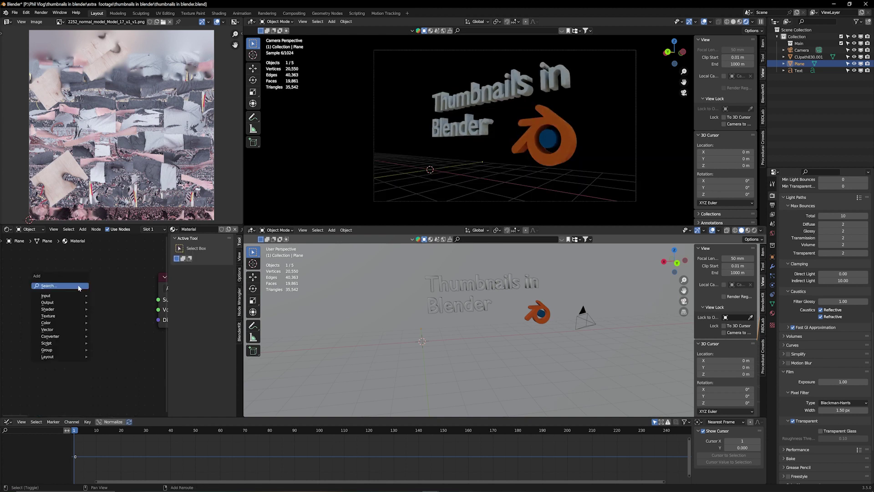
pyautogui.click(79, 286)
pyautogui.write('em')
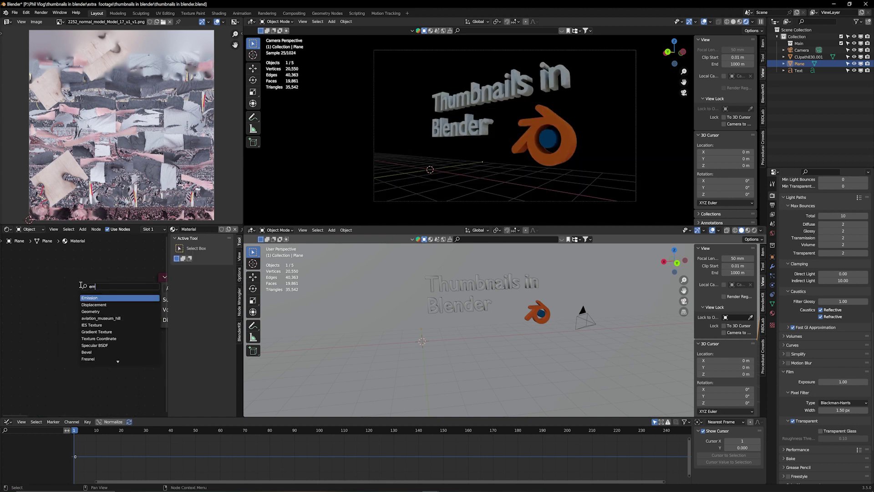
pyautogui.press('Return')
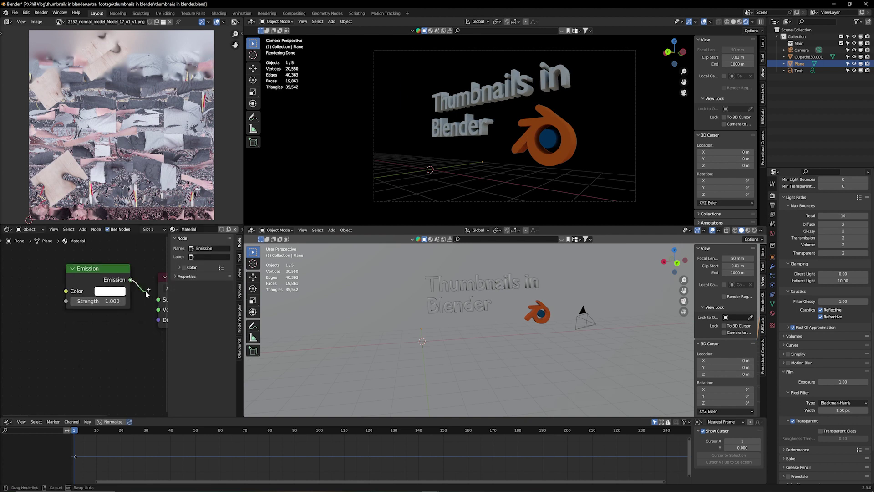
pyautogui.click(159, 303)
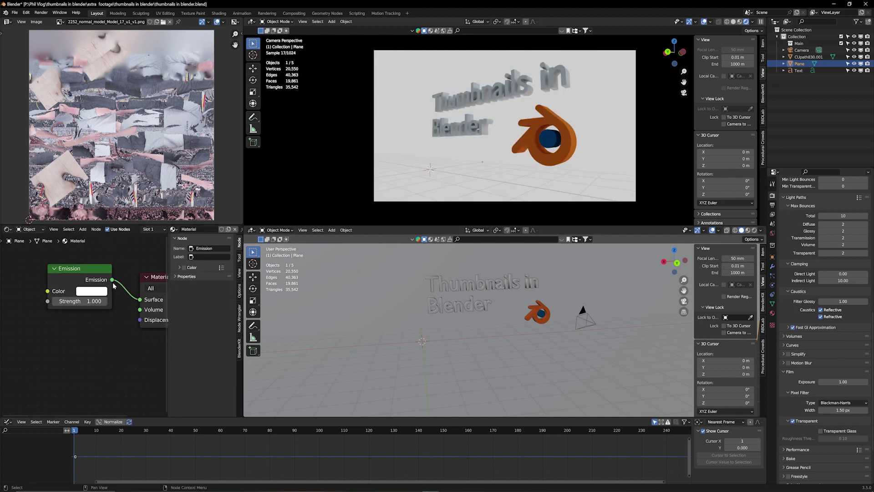
# Step: Try red, orange, violet and black emission colours on the backdrop plane
pyautogui.click(101, 291)
pyautogui.click(118, 229)
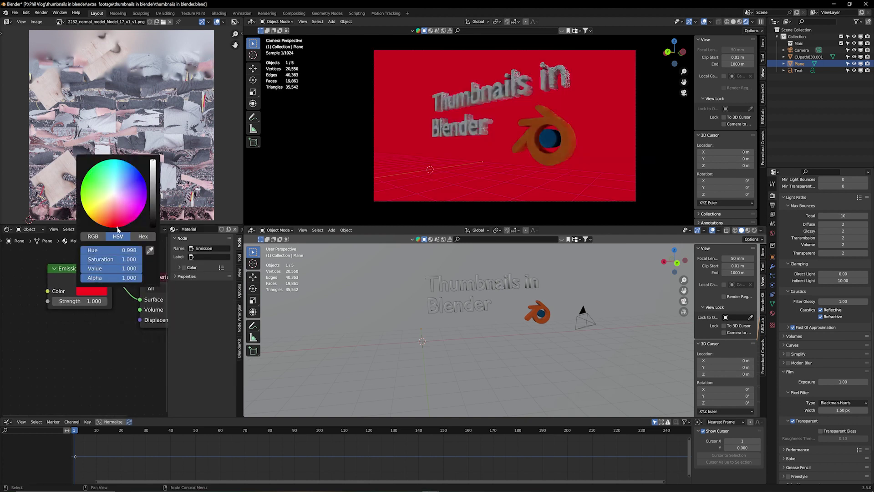
pyautogui.click(99, 225)
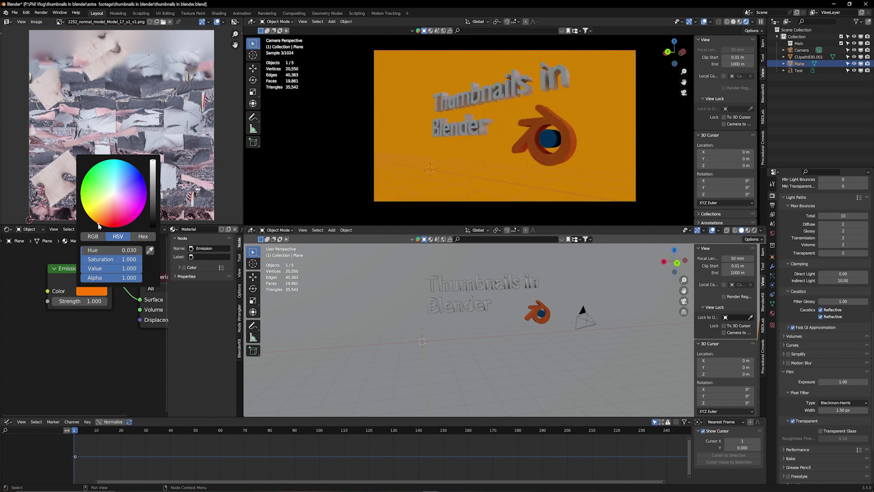
pyautogui.click(85, 177)
pyautogui.click(141, 183)
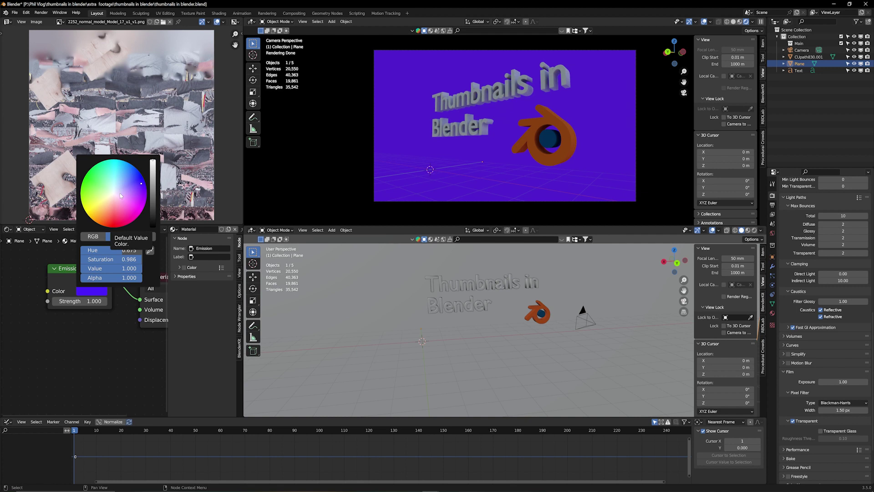
pyautogui.moveTo(153, 205); pyautogui.dragTo(153, 227)
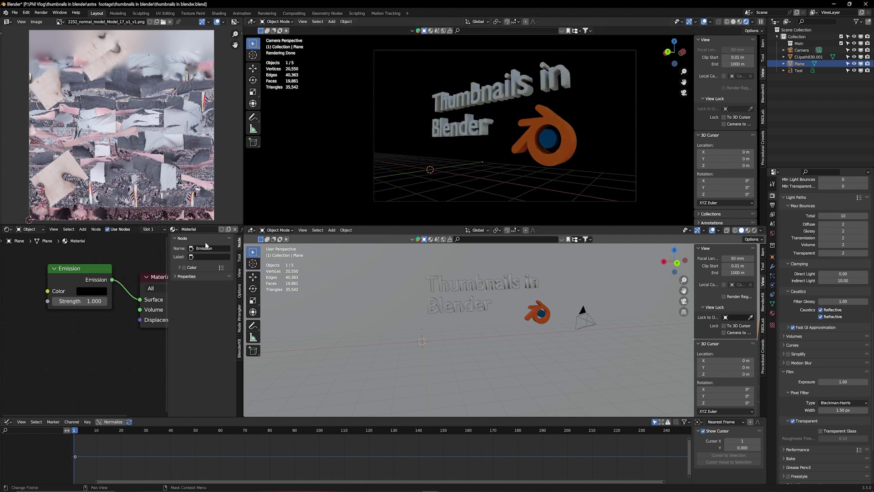
# Step: Set the backdrop's emission colour to a Value of 1.000 and give it a light tint
pyautogui.click(101, 292)
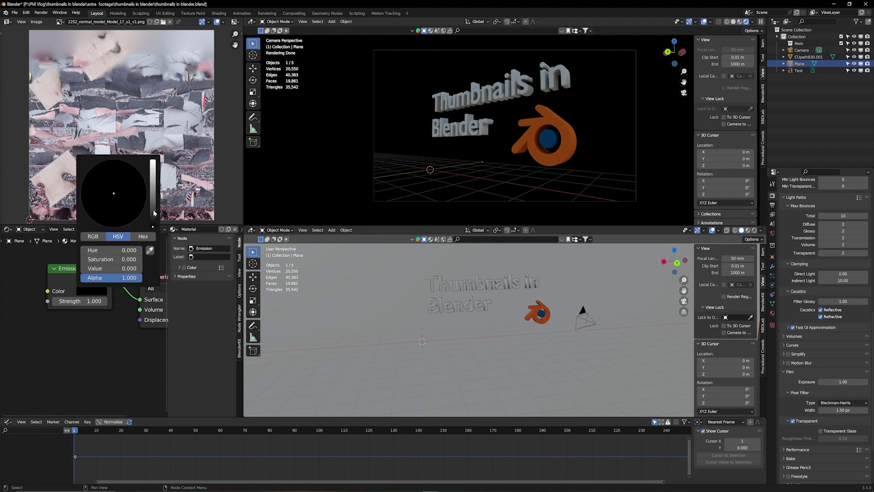
pyautogui.moveTo(154, 213); pyautogui.dragTo(155, 158)
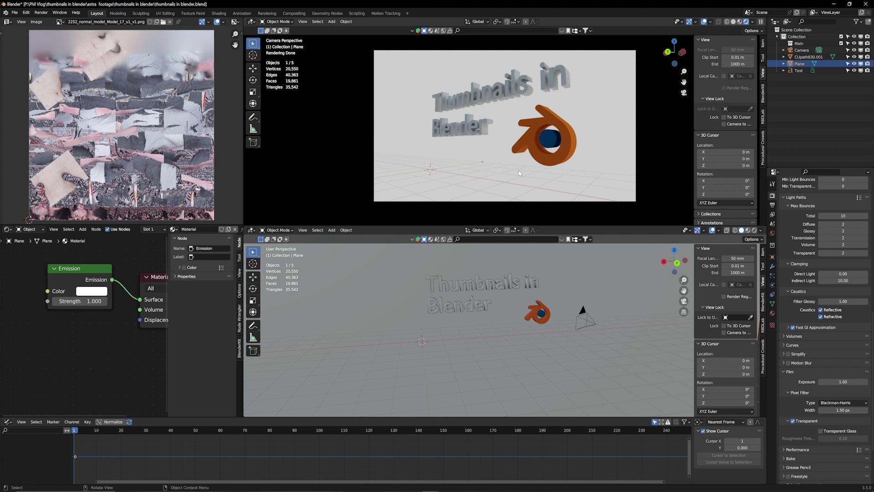
pyautogui.click(95, 292)
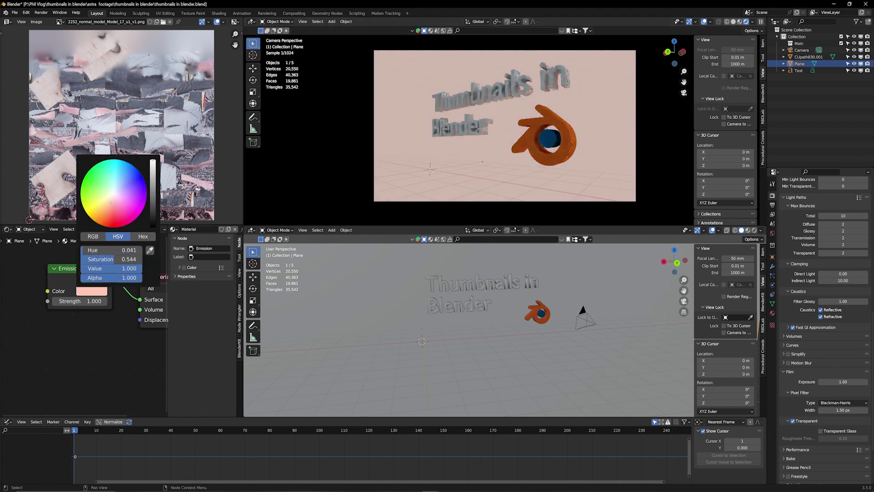
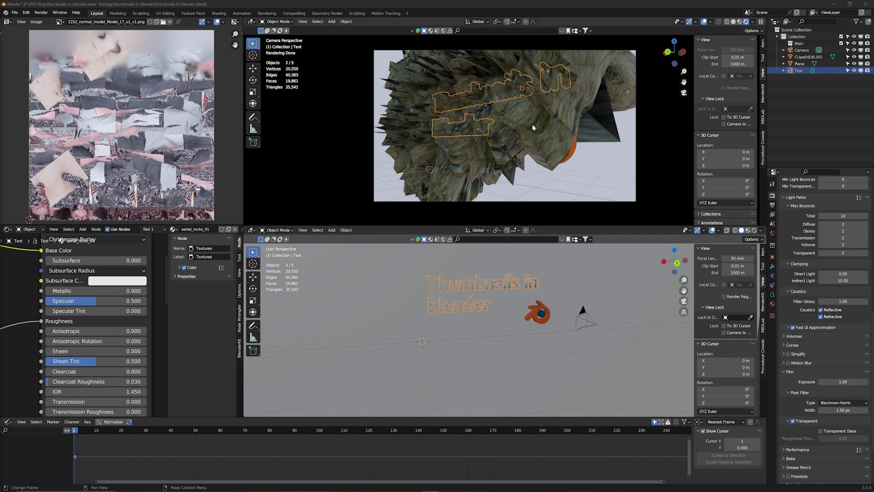
# Step: Connect the Texture Coordinate node's Object output to the Mapping node's Vector in the text's aerial_rocks_01 material
pyautogui.scroll(-7, 165, 319)
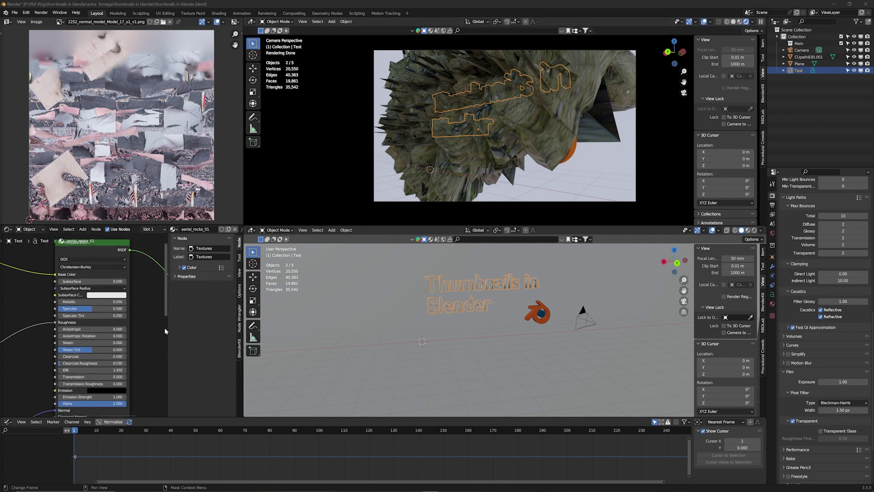
pyautogui.scroll(4, 34, 304)
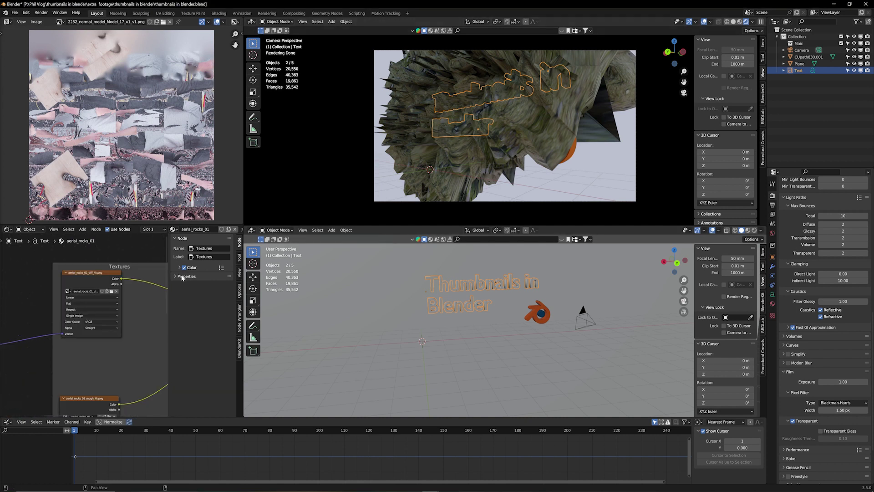
pyautogui.moveTo(123, 289); pyautogui.dragTo(12, 266, button='middle')
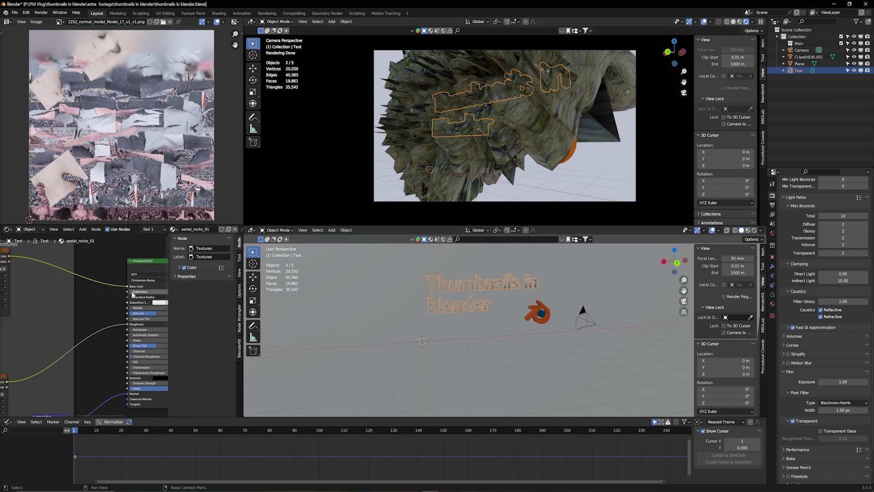
pyautogui.moveTo(127, 339); pyautogui.dragTo(129, 313, button='middle')
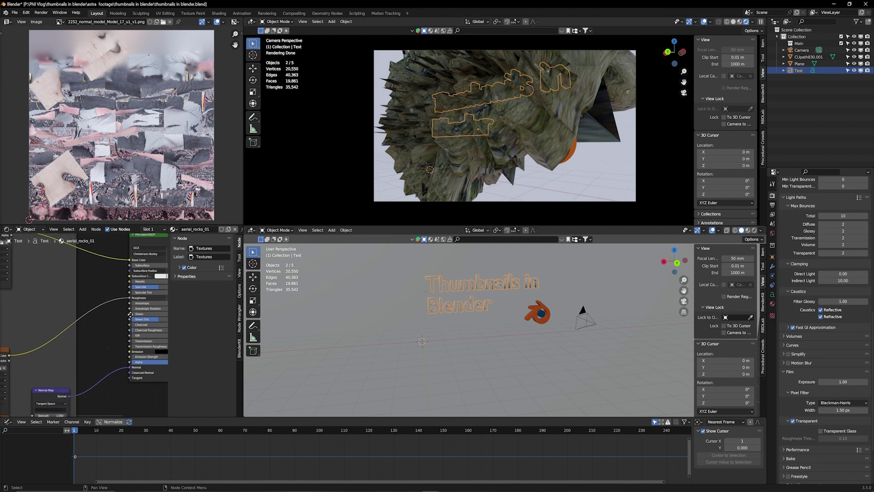
pyautogui.moveTo(93, 343); pyautogui.dragTo(37, 393, button='middle')
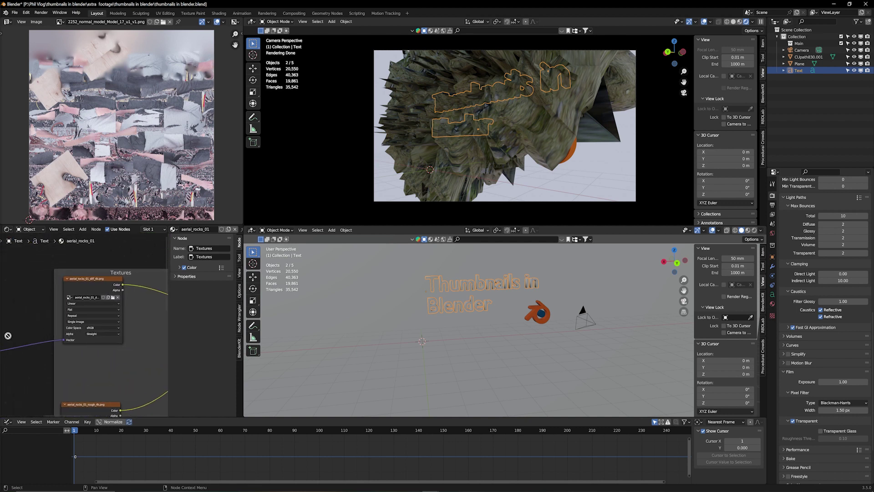
pyautogui.moveTo(78, 315); pyautogui.dragTo(29, 279, button='middle')
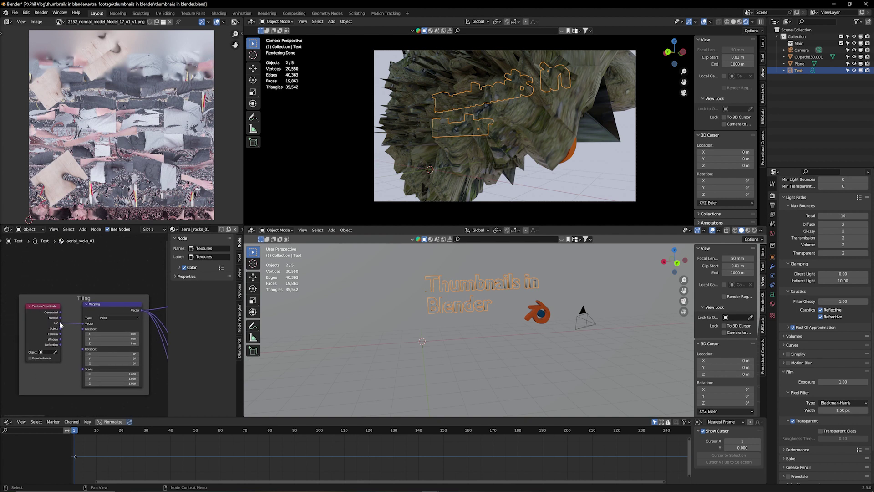
pyautogui.moveTo(61, 328); pyautogui.dragTo(82, 323)
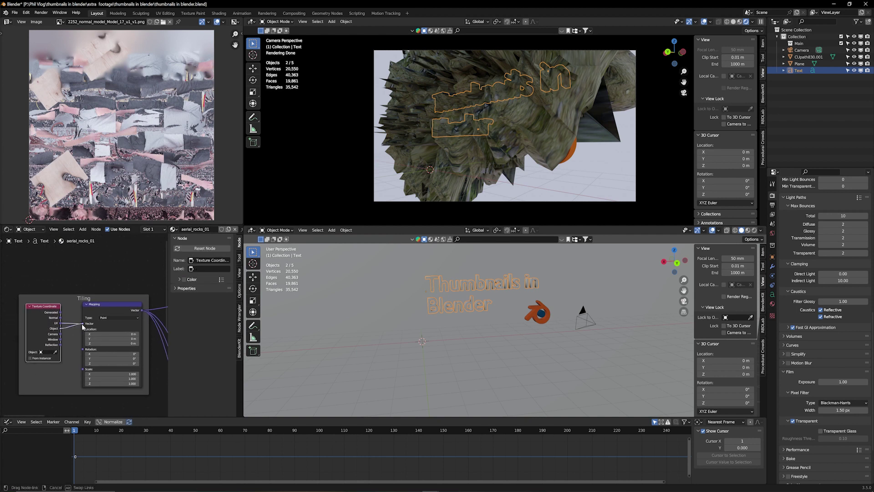
# Step: Apply the scale transform of the title text
pyautogui.moveTo(112, 318); pyautogui.dragTo(132, 343, button='middle')
pyautogui.press('ctrl')
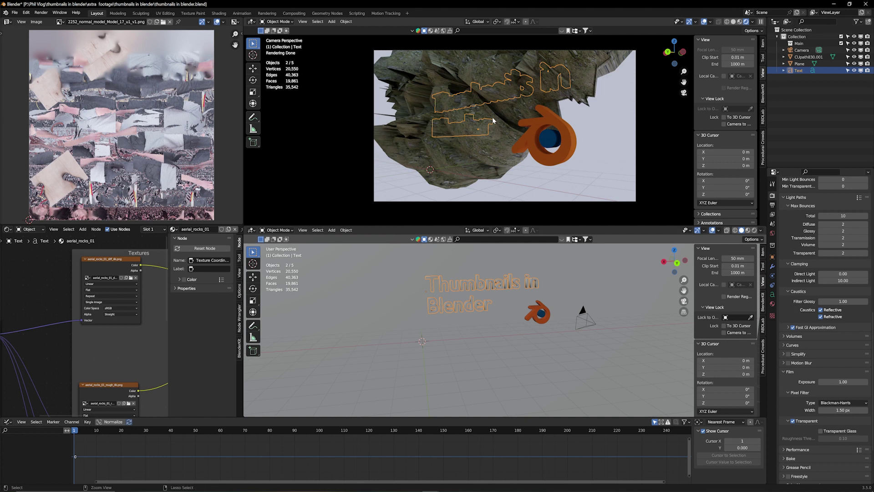
pyautogui.hotkey('ctrl', 'a')
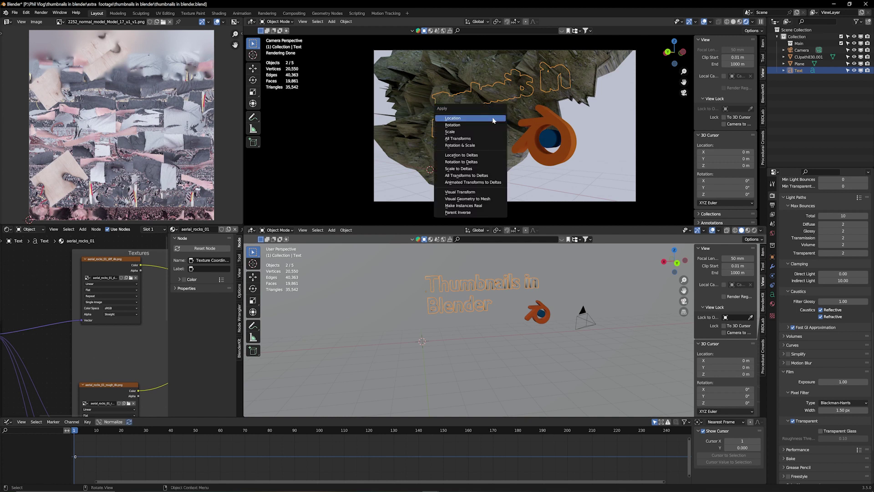
pyautogui.click(449, 132)
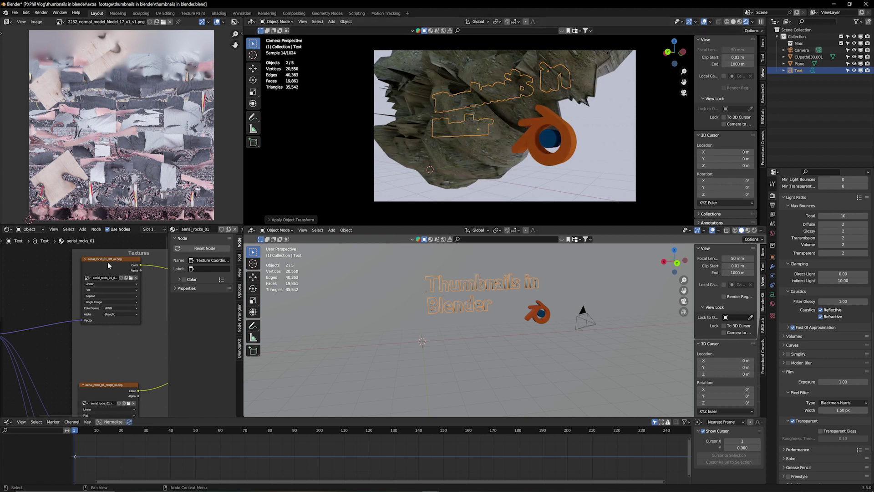
# Step: Set the projection of the aerial_rocks_01 image textures to Box
pyautogui.click(97, 290)
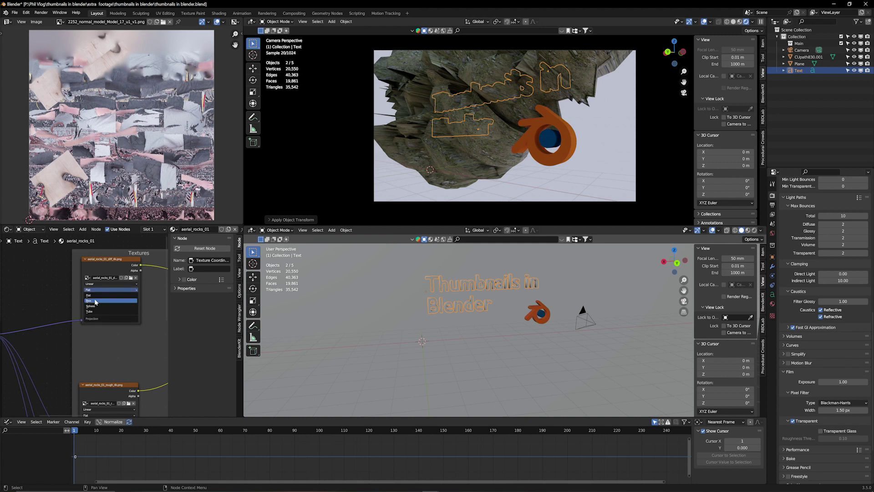
pyautogui.click(96, 300)
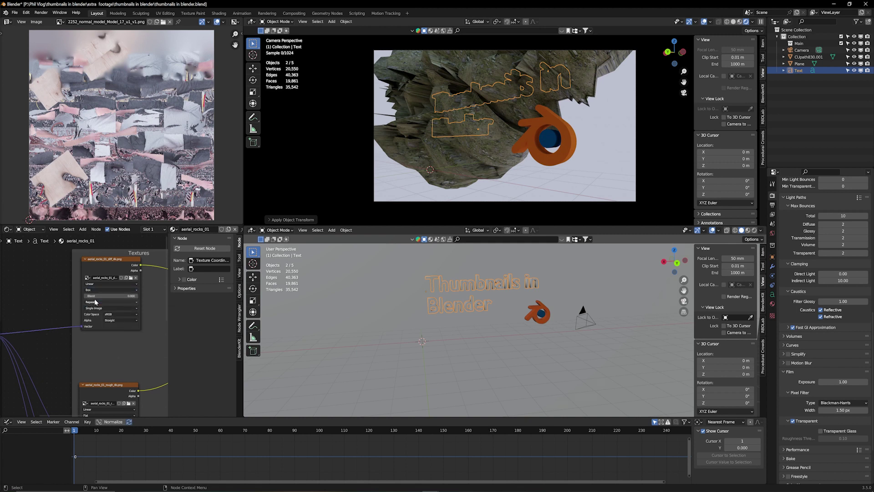
pyautogui.keyDown('shift'); pyautogui.scroll(-4, 87, 328); pyautogui.keyUp('shift')
pyautogui.click(98, 351)
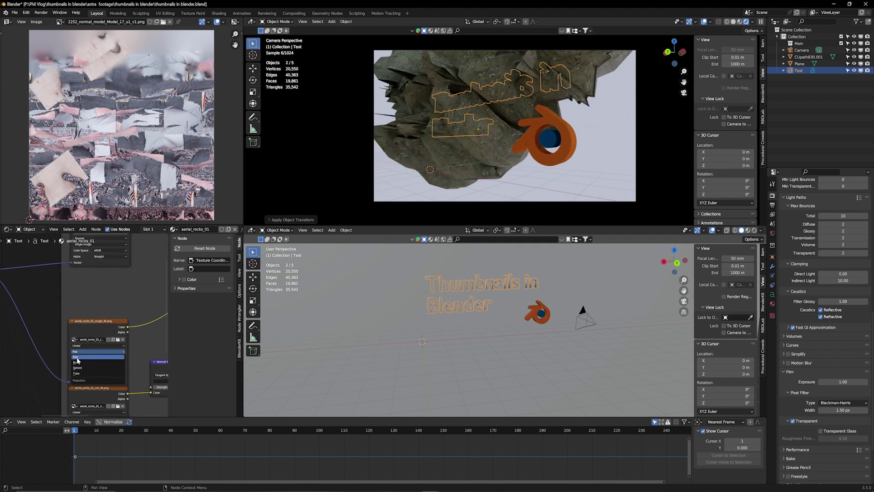
pyautogui.click(96, 360)
pyautogui.moveTo(96, 360); pyautogui.dragTo(102, 321, button='middle')
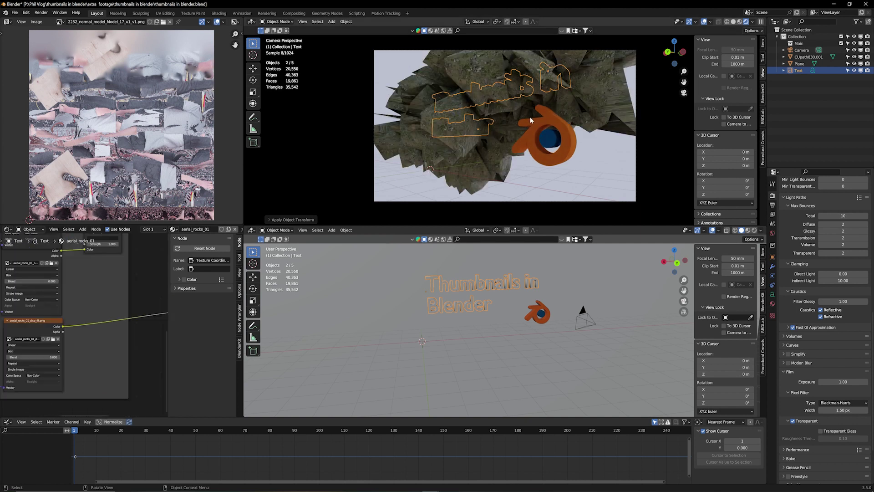
# Step: Mute the text material's Displacement node and unmute it again to compare its effect on the title
pyautogui.scroll(-4, 107, 323)
pyautogui.moveTo(123, 338); pyautogui.dragTo(39, 312, button='middle')
pyautogui.scroll(4, 81, 309)
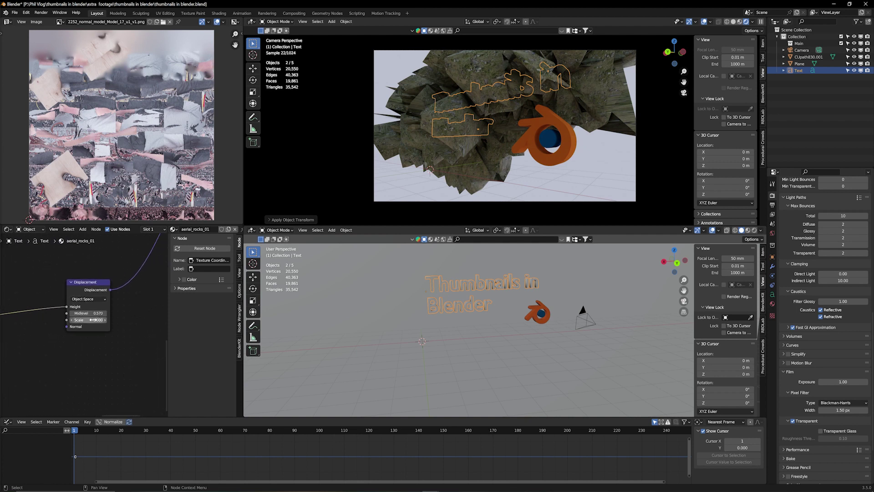
pyautogui.click(85, 290)
pyautogui.press('m')
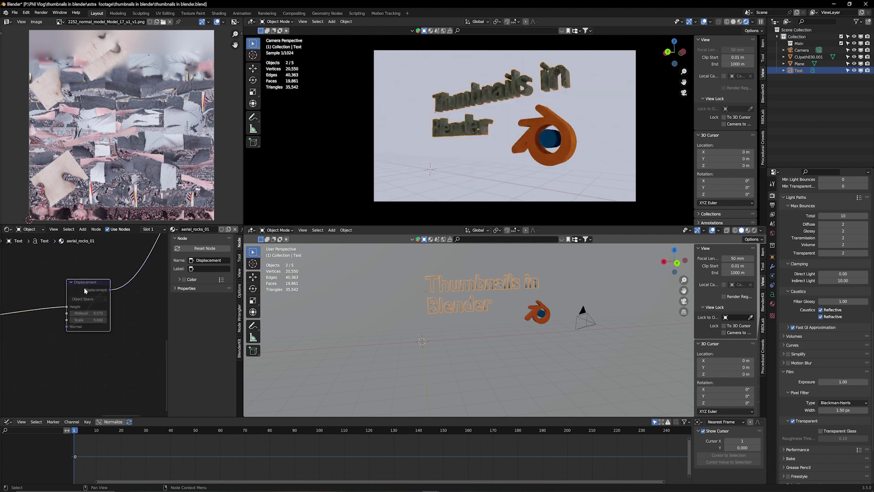
pyautogui.press('m')
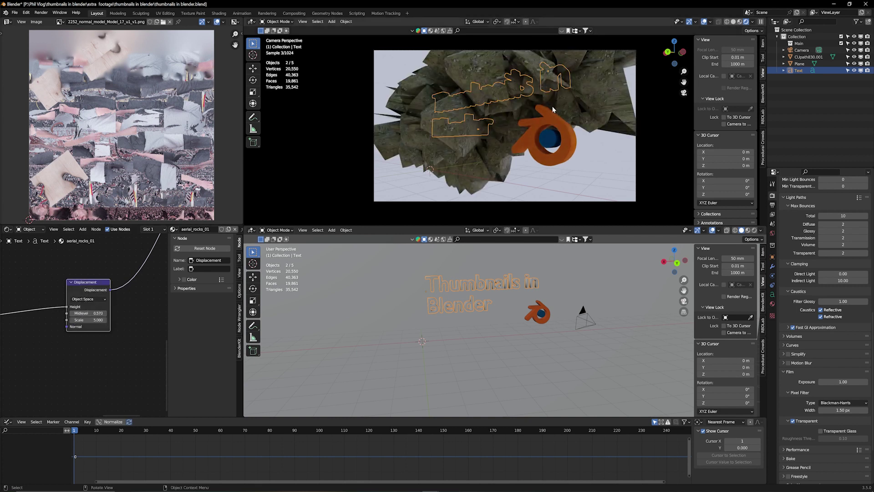
# Step: Preview the title rendered and set the Displacement node's Midlevel to 0.380 and Scale to 0.140
pyautogui.scroll(5, 503, 282)
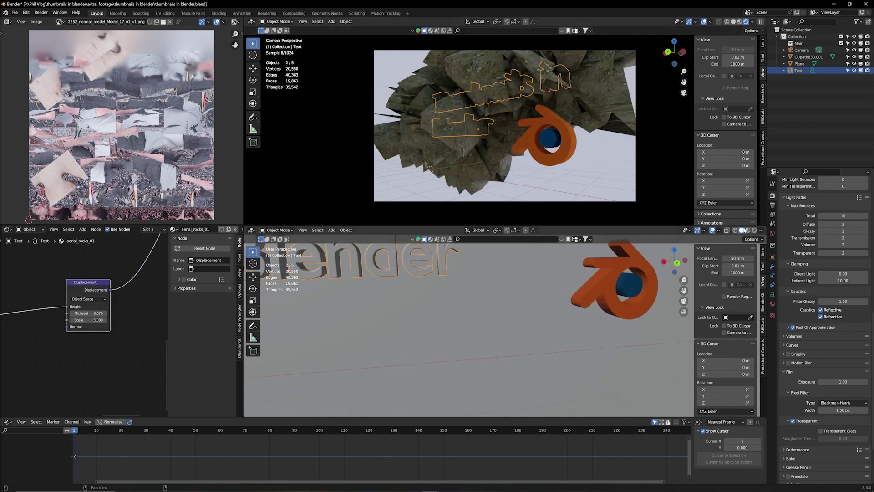
pyautogui.click(748, 230)
pyautogui.moveTo(511, 290); pyautogui.dragTo(477, 277, button='middle')
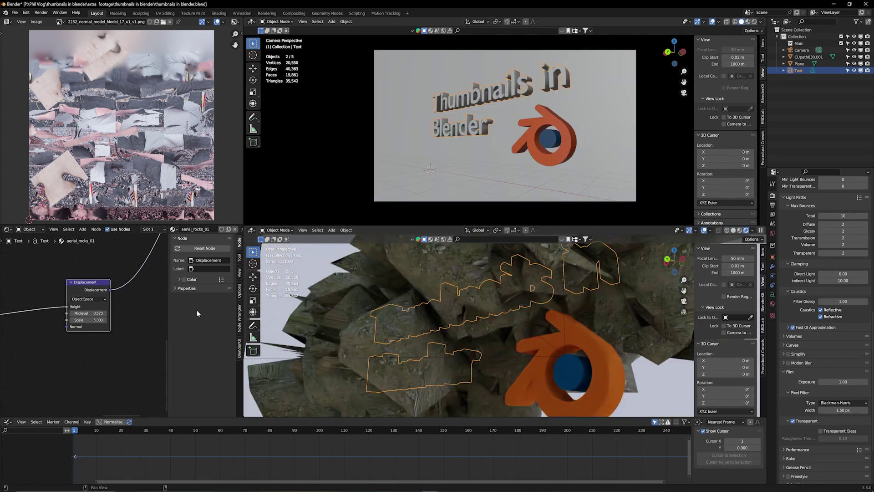
pyautogui.keyDown('shift'); pyautogui.moveTo(78, 314); pyautogui.dragTo(62, 313); pyautogui.keyUp('shift')
pyautogui.moveTo(87, 320)
pyautogui.mouseDown()
pyautogui.moveTo(50, 320)
pyautogui.moveTo(93, 320)
pyautogui.mouseUp()
pyautogui.scroll(4, 510, 298)
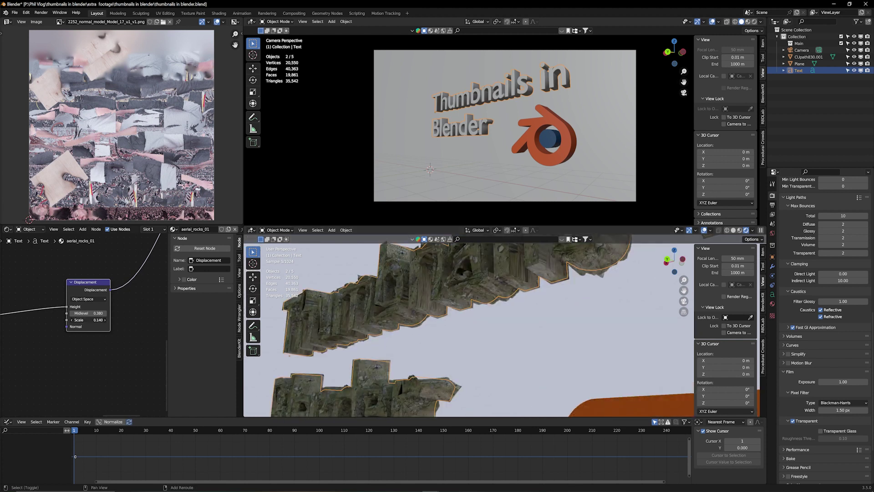
# Step: Try a stronger displacement Scale on the title, settle on 0.150 and inspect the letters from different angles
pyautogui.moveTo(89, 320); pyautogui.dragTo(102, 320)
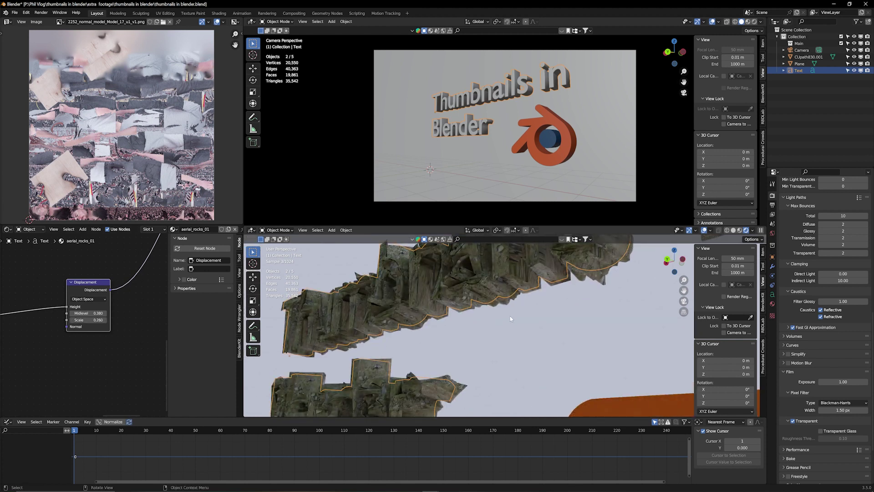
pyautogui.scroll(-4, 510, 319)
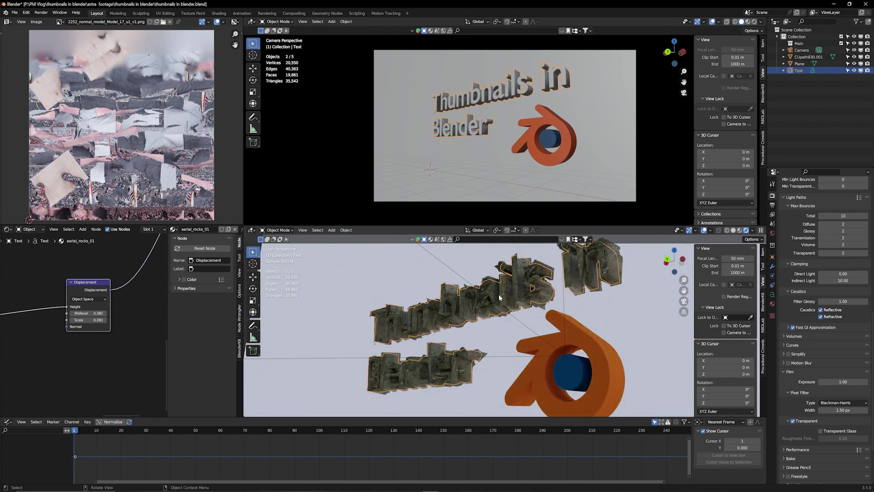
pyautogui.moveTo(101, 320); pyautogui.dragTo(67, 320)
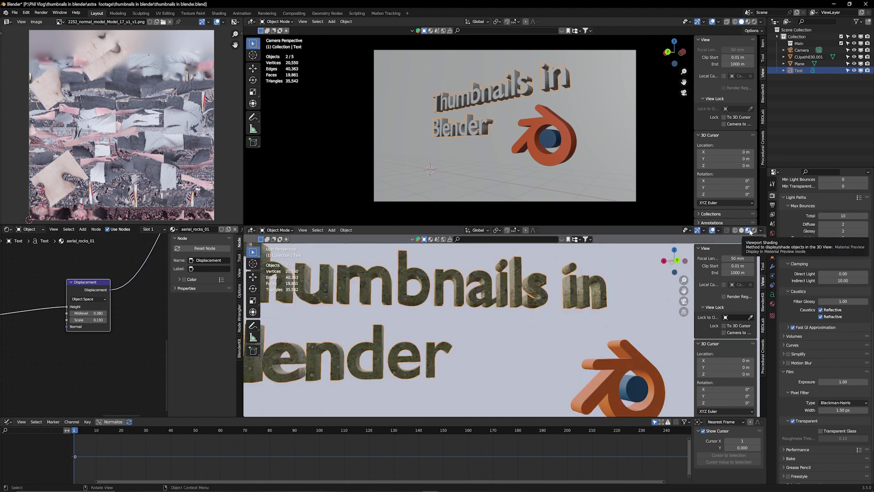
pyautogui.moveTo(574, 302); pyautogui.dragTo(539, 295, button='middle')
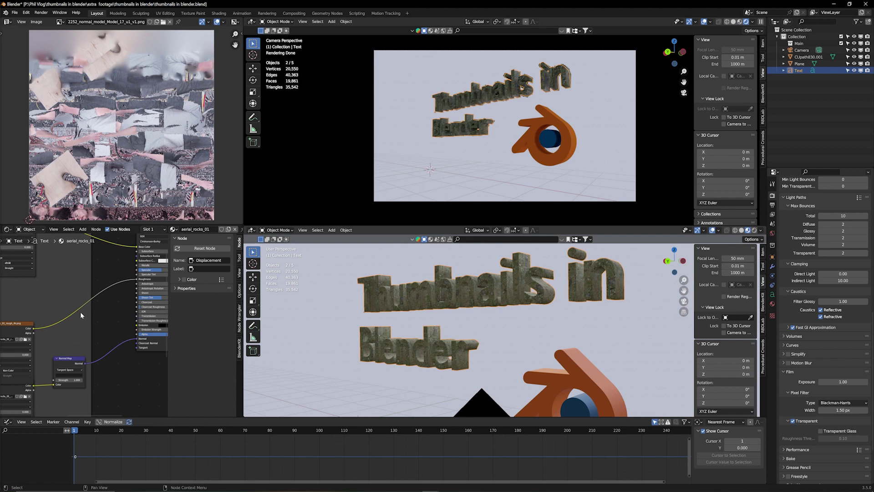
# Step: Insert a ColorRamp between the rough texture and the shader's Roughness input, and shift its white stop toward the black one
pyautogui.moveTo(83, 301); pyautogui.dragTo(134, 285, button='middle')
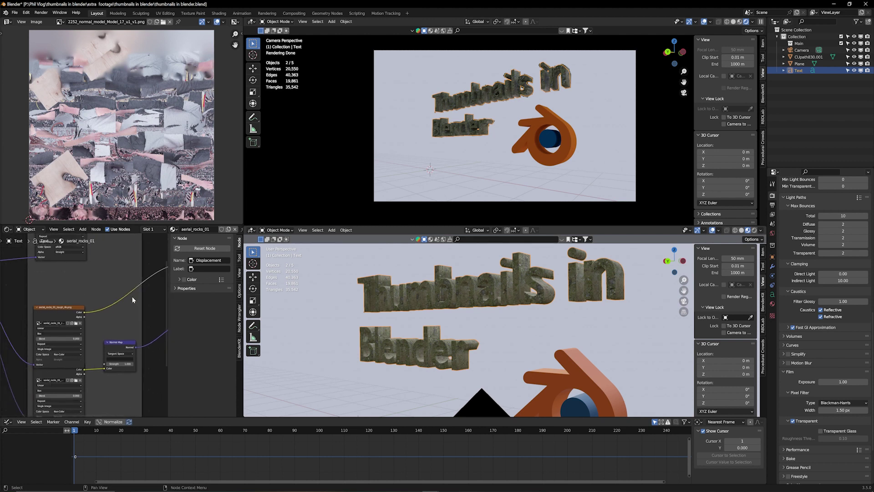
pyautogui.hotkey('shift', 'a')
pyautogui.click(133, 298)
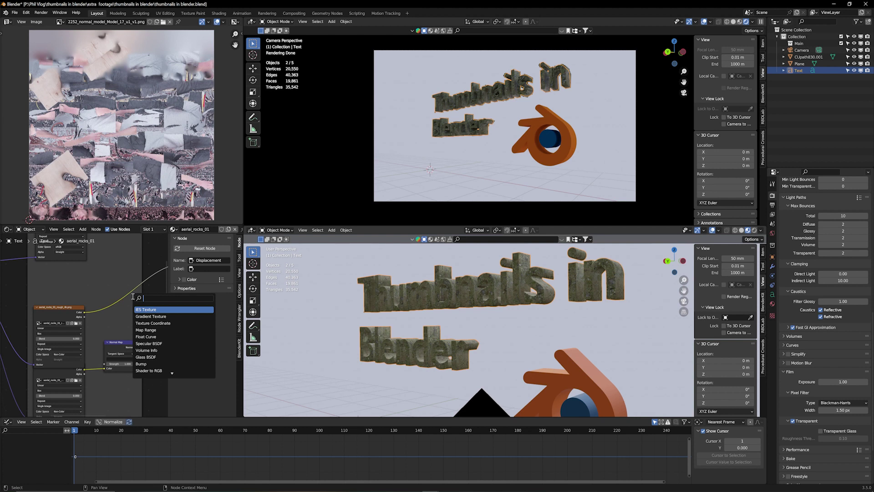
pyautogui.write('color')
pyautogui.press('Return')
pyautogui.click(104, 280)
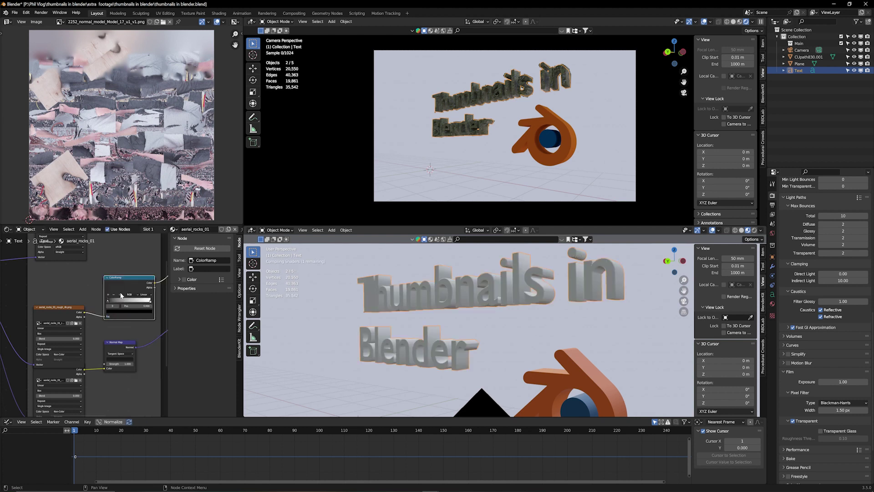
pyautogui.moveTo(91, 316); pyautogui.dragTo(35, 327, button='middle')
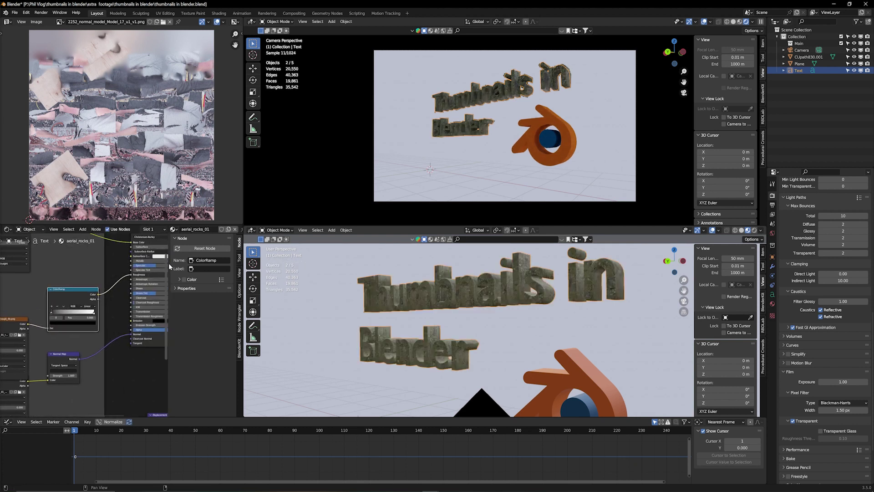
pyautogui.moveTo(95, 310); pyautogui.dragTo(64, 313)
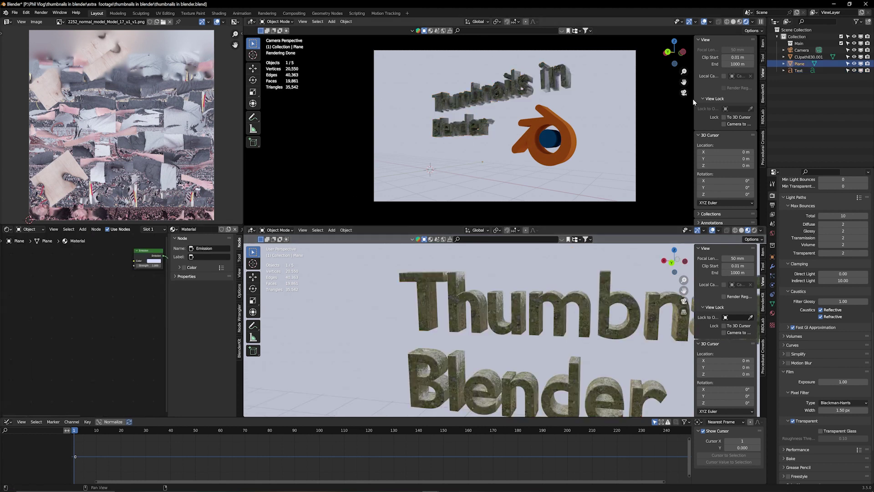
# Step: Lock the camera to the view and reframe the title and Blender logo from a slightly different angle
pyautogui.click(724, 124)
pyautogui.moveTo(550, 128); pyautogui.dragTo(537, 132, button='middle')
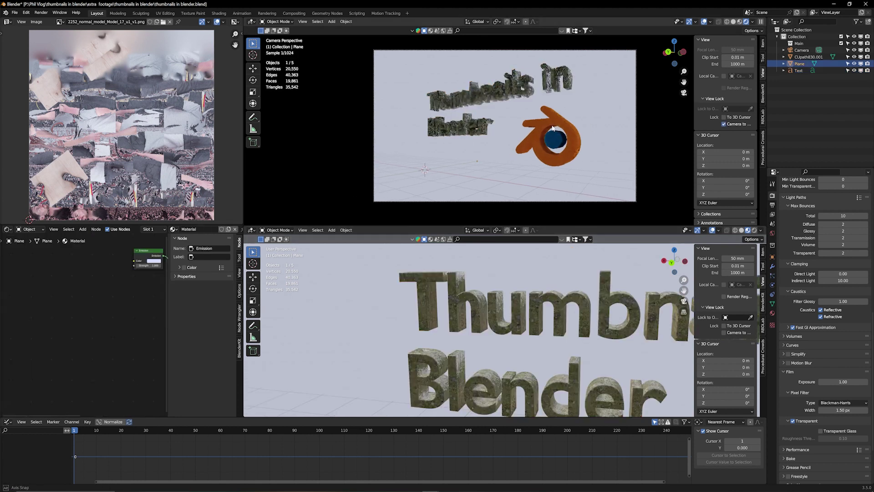
# Step: Place the 3D cursor on the title's letter T and add an Arrows empty there
pyautogui.click(425, 280)
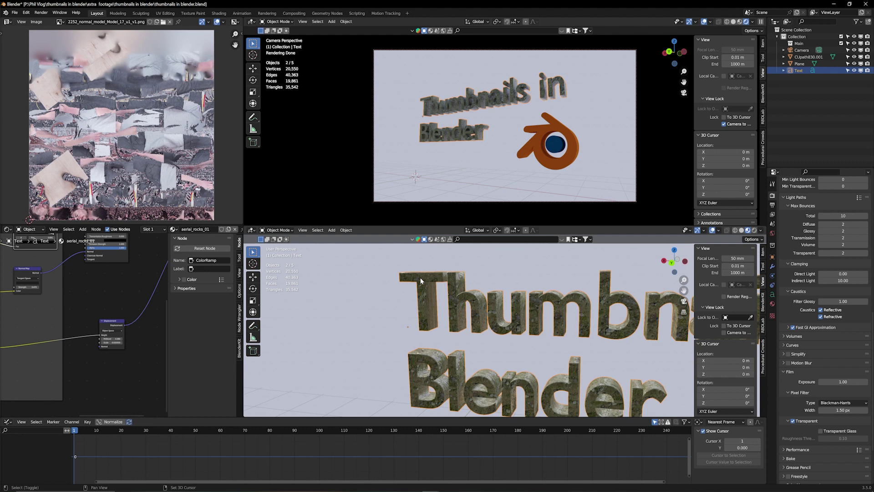
pyautogui.keyDown('shift'); pyautogui.rightClick(419, 277); pyautogui.keyUp('shift')
pyautogui.hotkey('shift', 'a')
pyautogui.moveTo(414, 365)
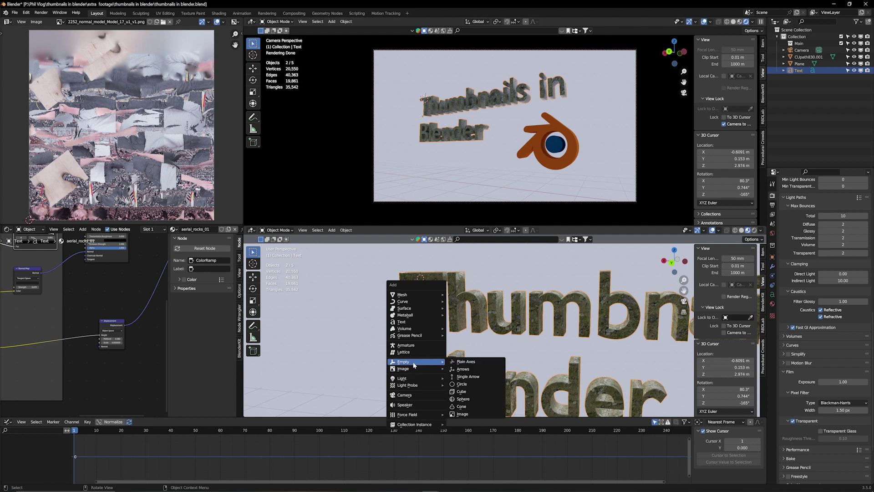
pyautogui.click(464, 369)
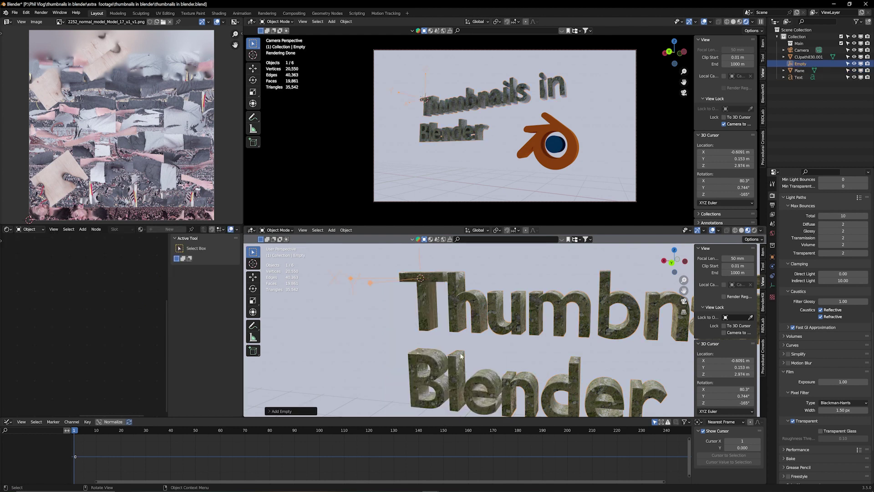
# Step: Rename the new empty as focus empty
pyautogui.doubleClick(799, 64)
pyautogui.write('focus empty')
pyautogui.press('Return')
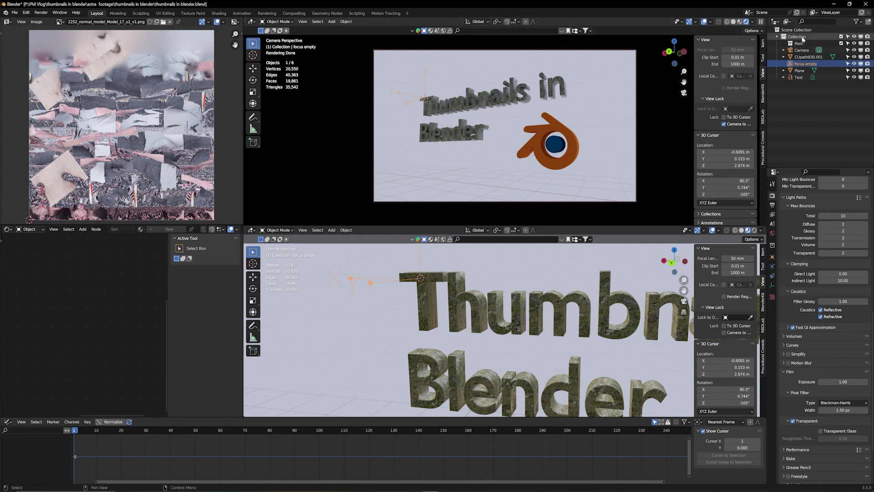
# Step: Enable the camera's depth of field with focus empty as the focus object and an F-Stop of 1.0
pyautogui.click(801, 50)
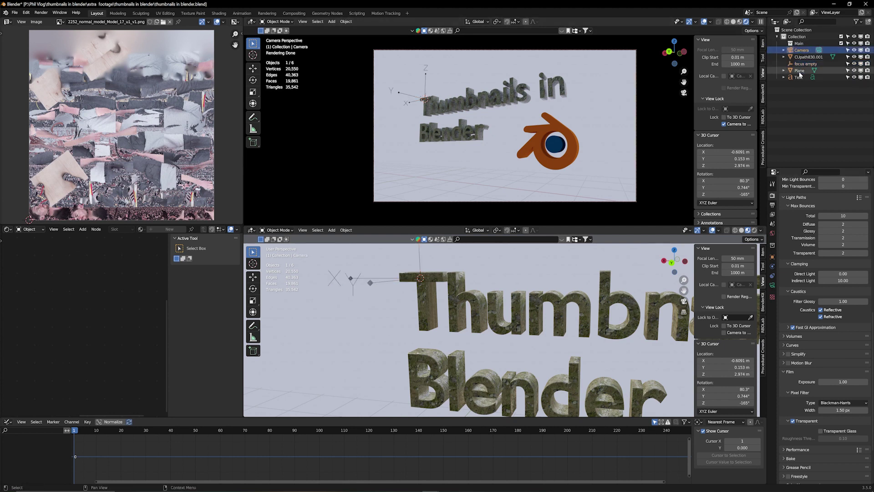
pyautogui.click(772, 285)
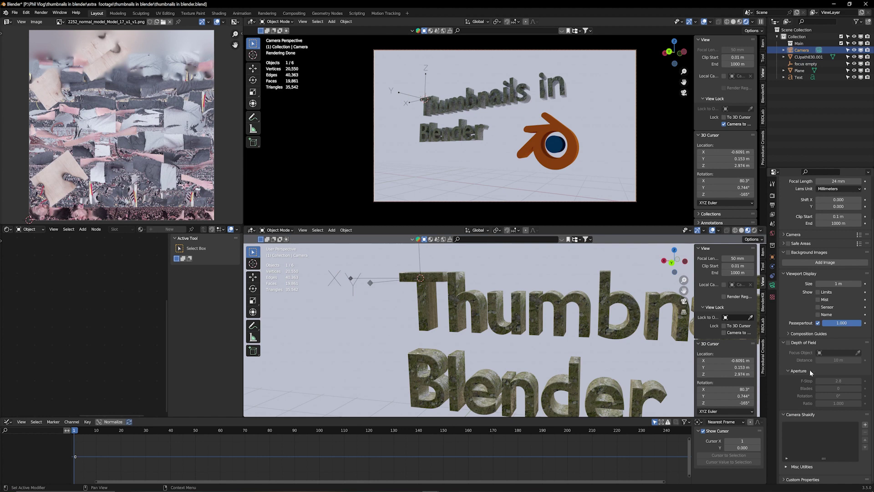
pyautogui.click(789, 343)
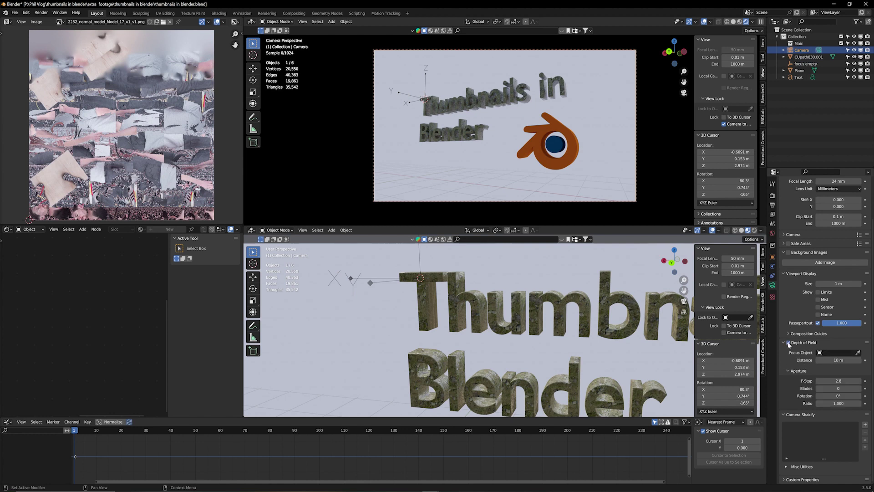
pyautogui.click(858, 353)
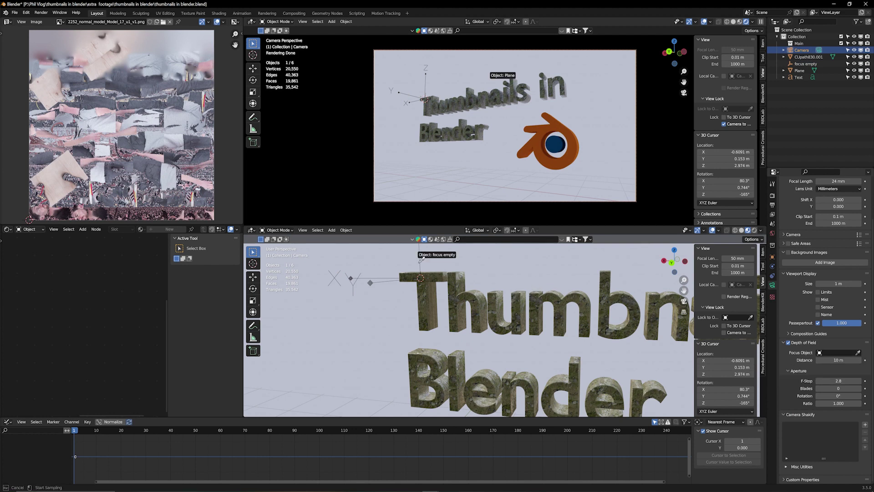
pyautogui.click(420, 260)
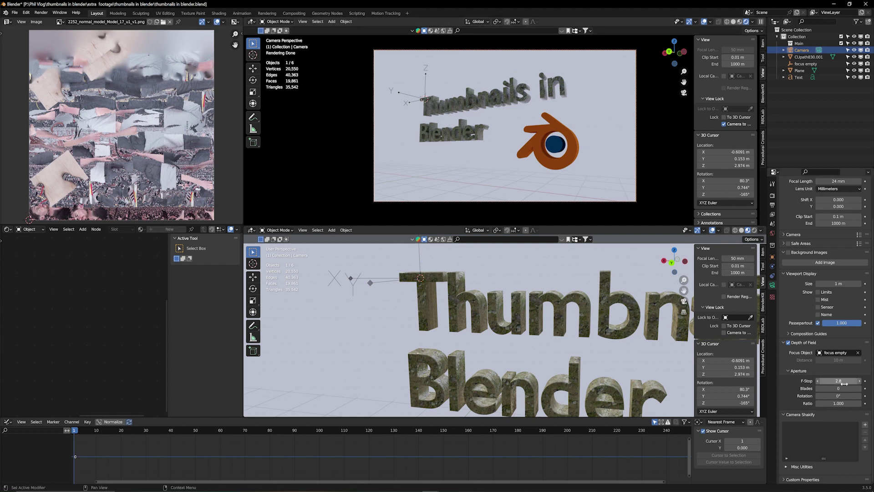
pyautogui.moveTo(840, 382); pyautogui.dragTo(817, 381)
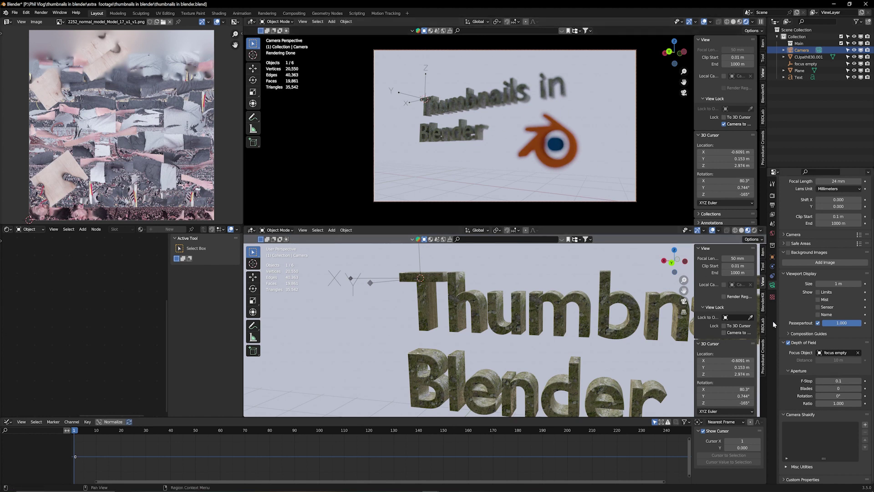
pyautogui.moveTo(835, 381); pyautogui.dragTo(849, 380)
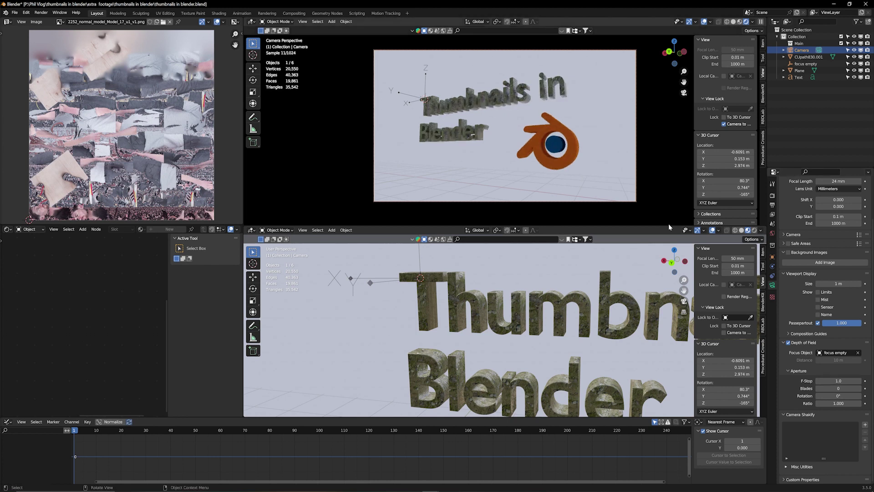
# Step: Move the Blender logo away from the title, closer to the camera
pyautogui.click(565, 154)
pyautogui.press('KP_Decimal')
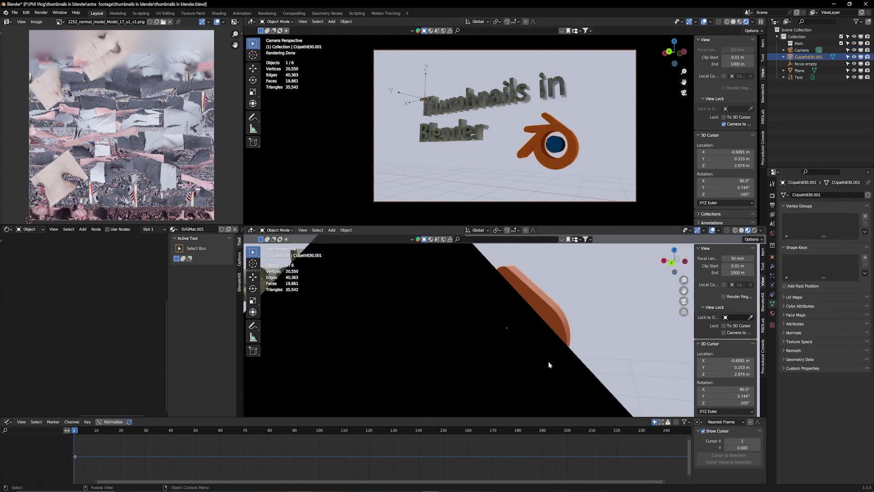
pyautogui.moveTo(551, 364); pyautogui.dragTo(603, 351, button='middle')
pyautogui.scroll(-6, 603, 352)
pyautogui.press('g')
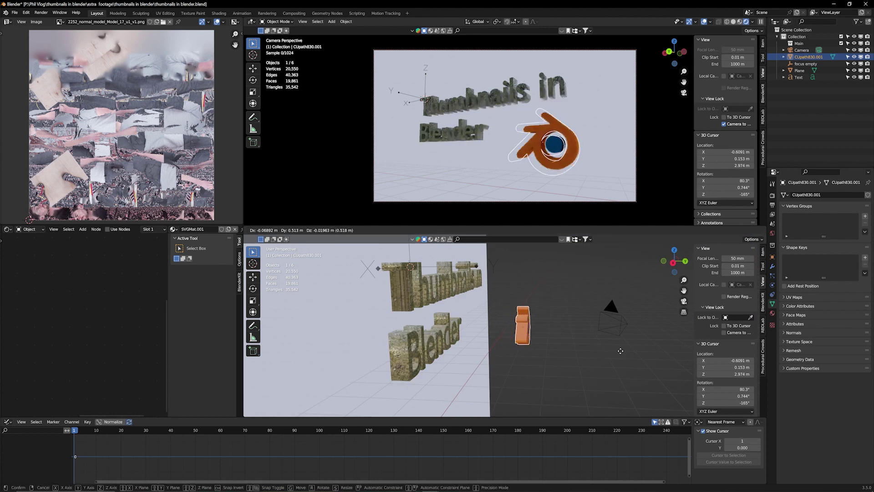
pyautogui.click(654, 346)
# Step: Scale the Blender logo down and adjust its placement in front of the camera
pyautogui.press('s')
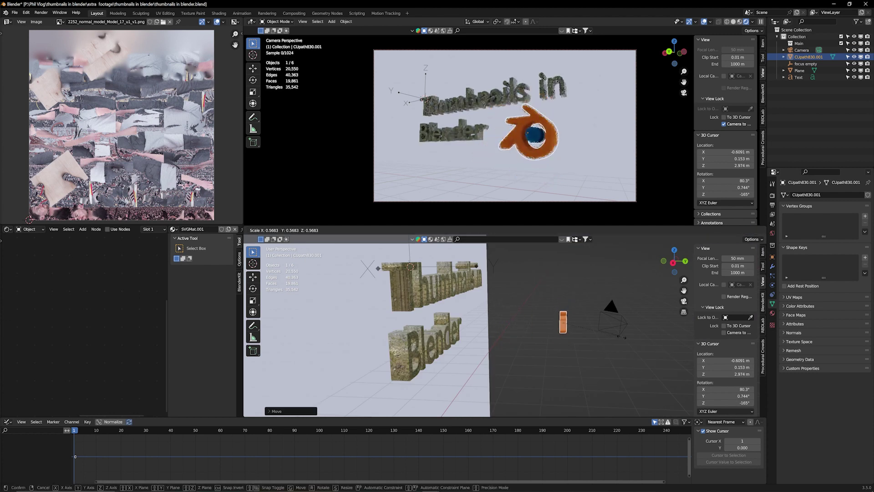
pyautogui.click(587, 337)
pyautogui.scroll(3, 575, 331)
pyautogui.press('g')
pyautogui.rightClick(552, 326)
pyautogui.press('Escape')
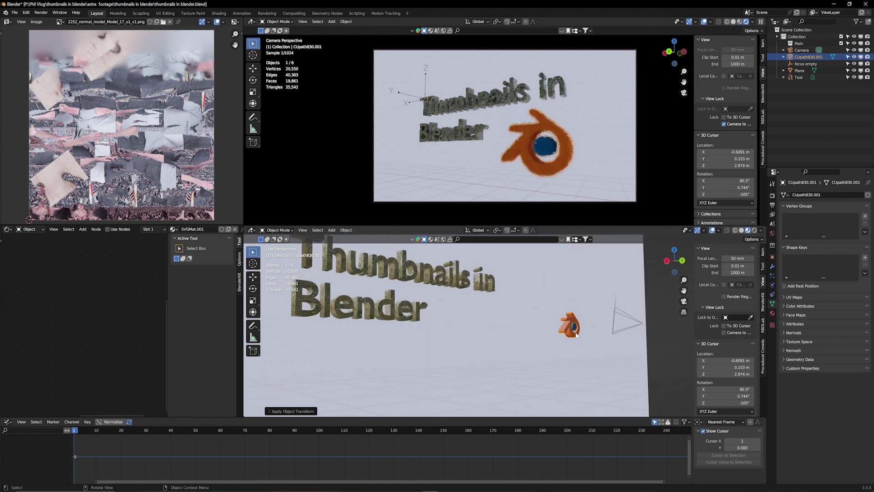
# Step: Render the camera view to inspect the blur on the Blender logo
pyautogui.press('F12')
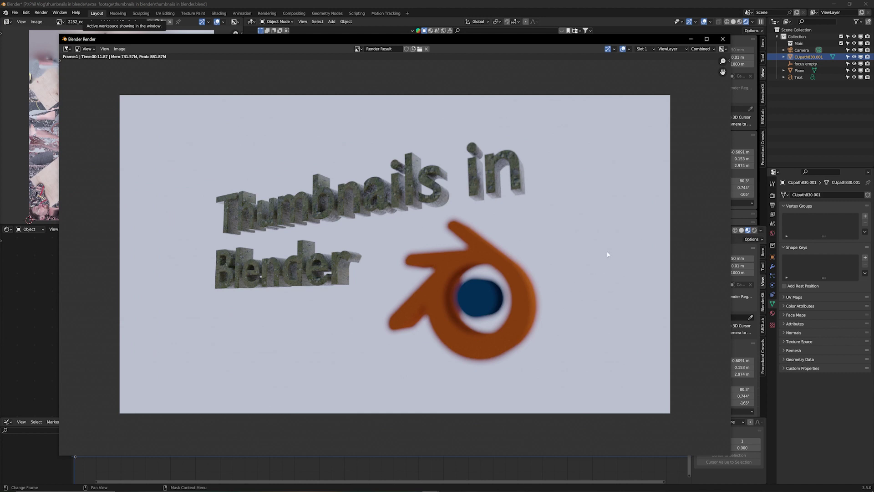
pyautogui.click(723, 39)
# Step: Add a cube and scale and position it at the start of the title to match the text's thickness
pyautogui.hotkey('shift', 'a')
pyautogui.moveTo(410, 280)
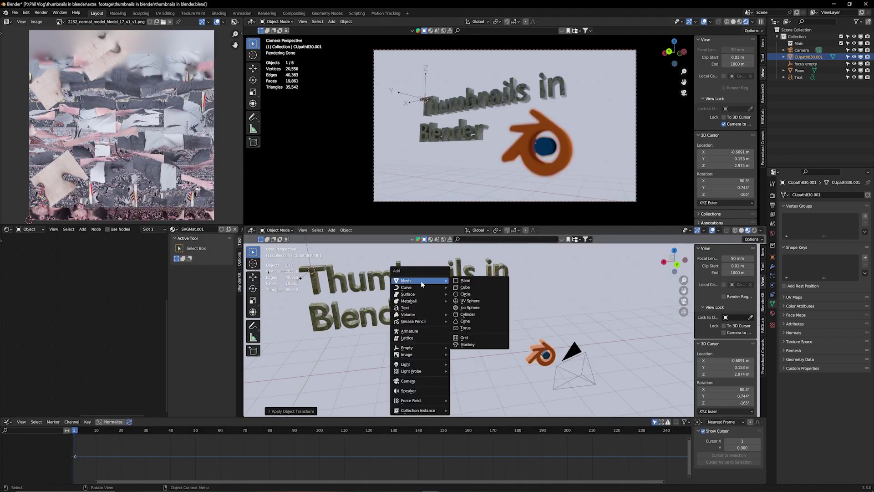
pyautogui.click(467, 287)
pyautogui.press('KP_7')
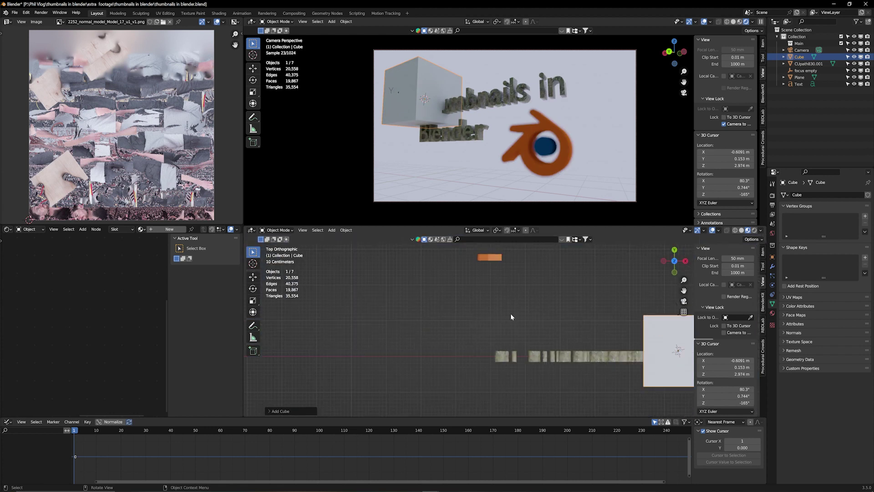
pyautogui.keyDown('shift'); pyautogui.moveTo(433, 327); pyautogui.dragTo(400, 330, button='middle'); pyautogui.keyUp('shift')
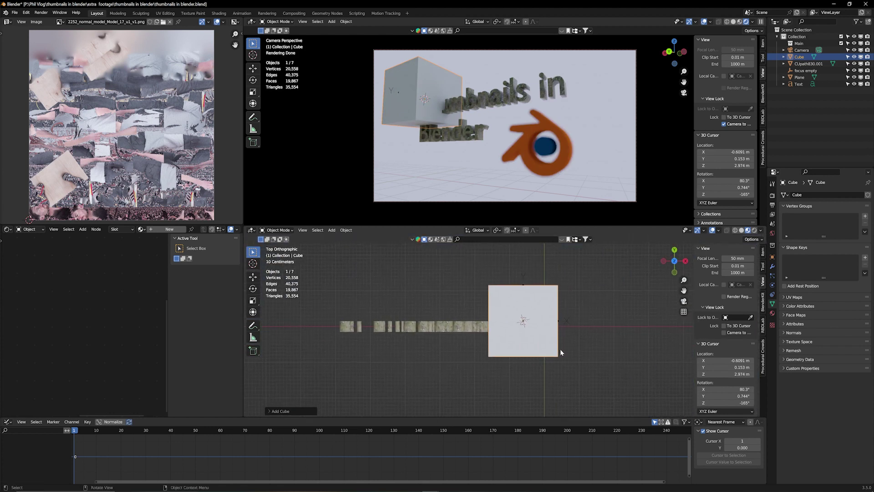
pyautogui.press('s')
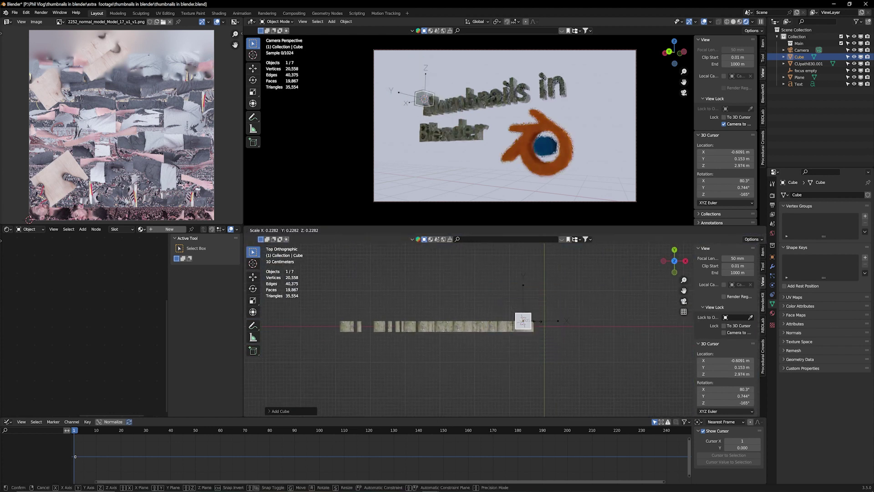
pyautogui.click(535, 327)
pyautogui.scroll(3, 536, 327)
pyautogui.press('s')
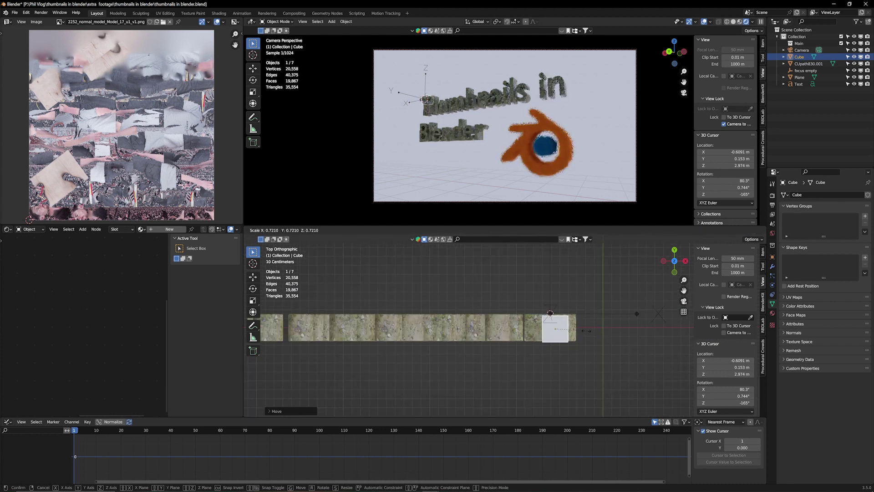
pyautogui.click(583, 329)
# Step: Stretch the cube along X by moving its end edges until it spans the title's full length
pyautogui.moveTo(528, 325); pyautogui.dragTo(564, 328)
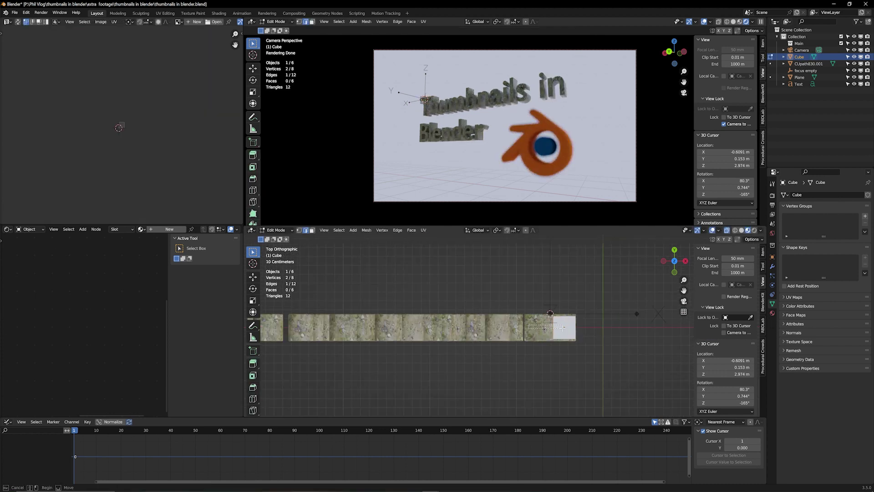
pyautogui.moveTo(563, 328); pyautogui.dragTo(542, 300, button='middle')
pyautogui.press('KP_7')
pyautogui.press('g')
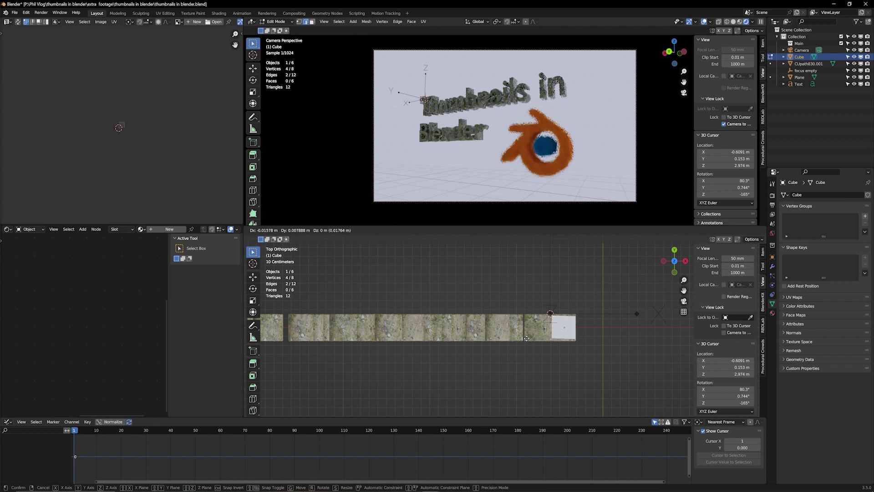
pyautogui.press('x')
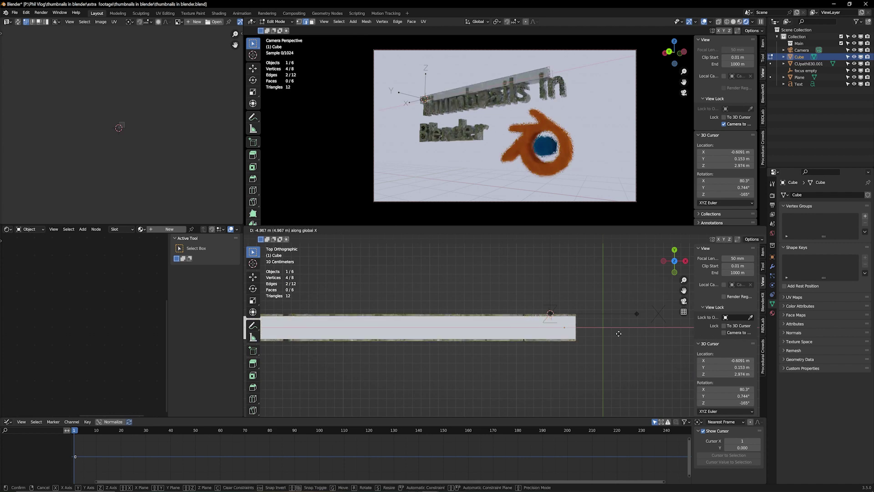
pyautogui.click(623, 333)
# Step: Extend the cube's lower edges down along Z so the slab covers both lines of the title
pyautogui.press('KP_1')
pyautogui.scroll(-7, 609, 357)
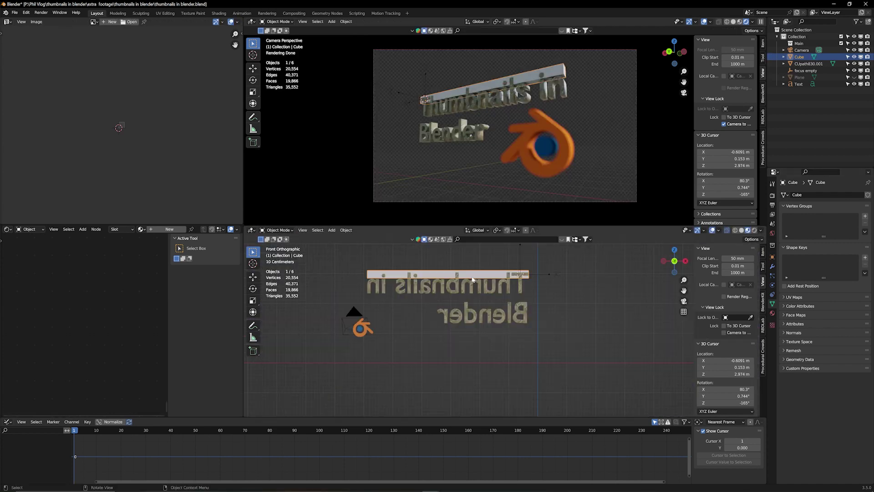
pyautogui.press('Tab')
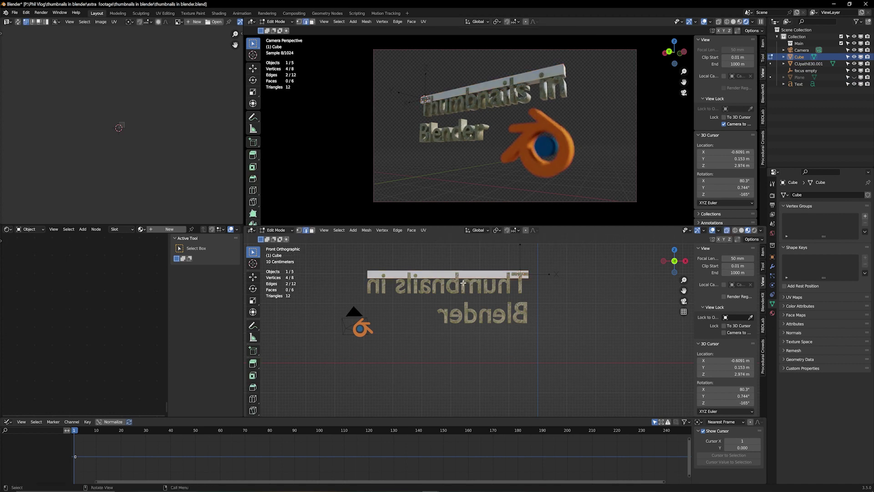
pyautogui.press('g')
pyautogui.press('z')
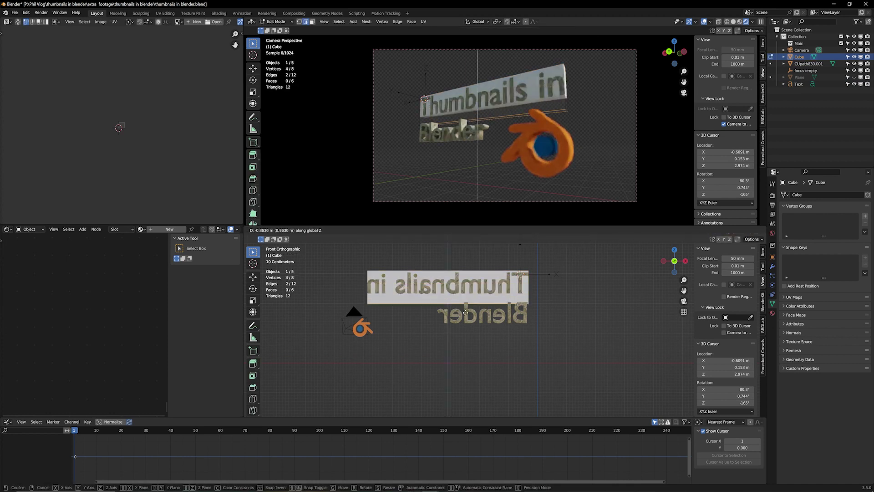
pyautogui.click(470, 328)
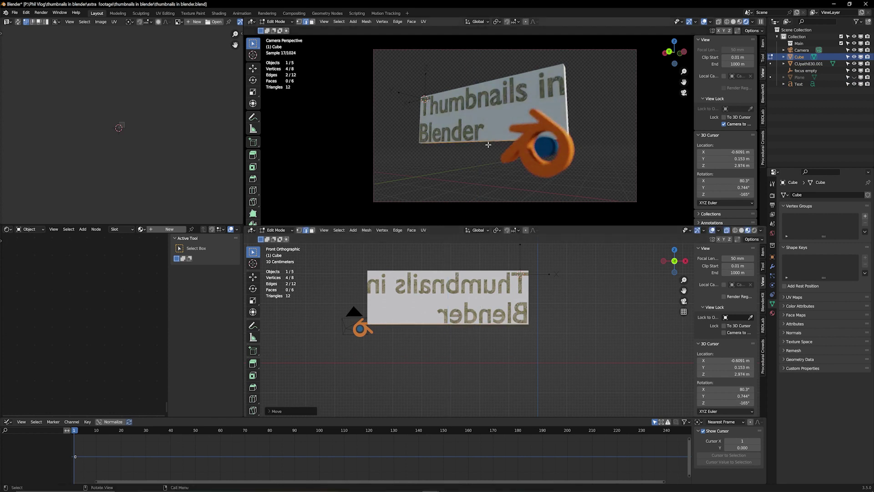
pyautogui.press('Tab')
# Step: Apply the scale of the slab around the title
pyautogui.moveTo(514, 327)
pyautogui.mouseDown(button='middle')
pyautogui.moveTo(624, 312)
pyautogui.moveTo(522, 331)
pyautogui.mouseUp(button='middle')
pyautogui.scroll(5, 522, 331)
pyautogui.scroll(-3, 514, 305)
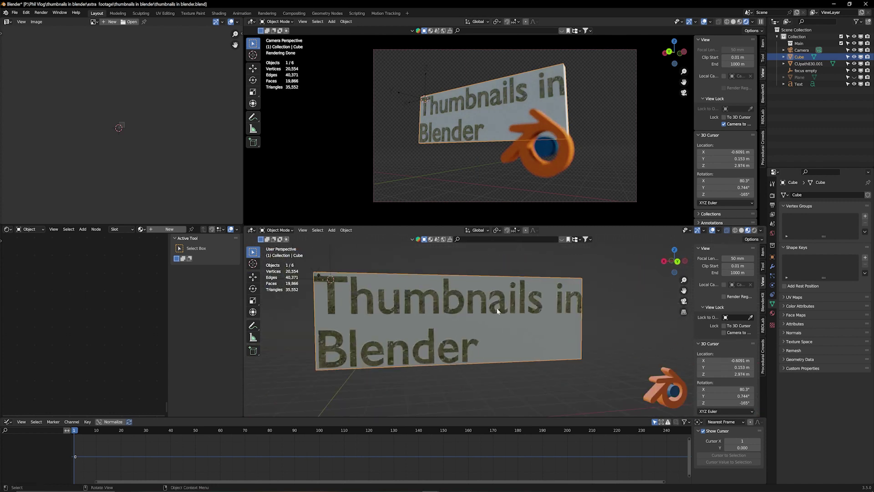
pyautogui.keyDown('shift'); pyautogui.click(463, 299); pyautogui.keyUp('shift')
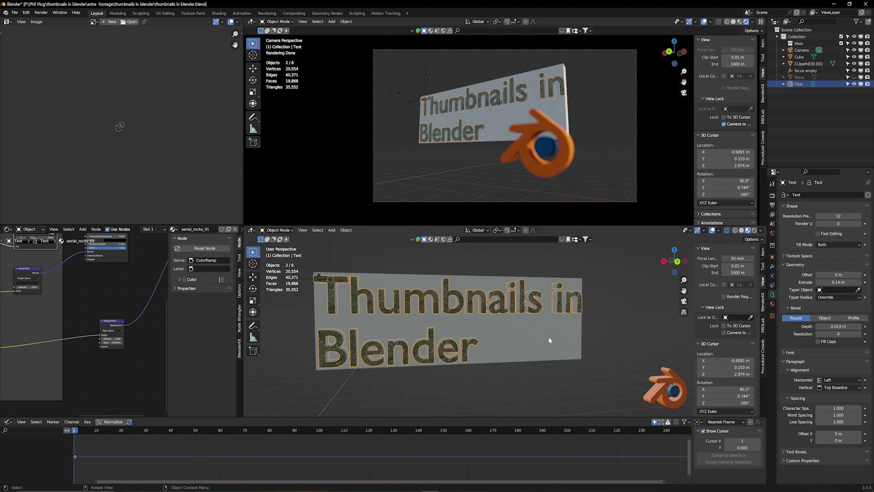
pyautogui.click(535, 335)
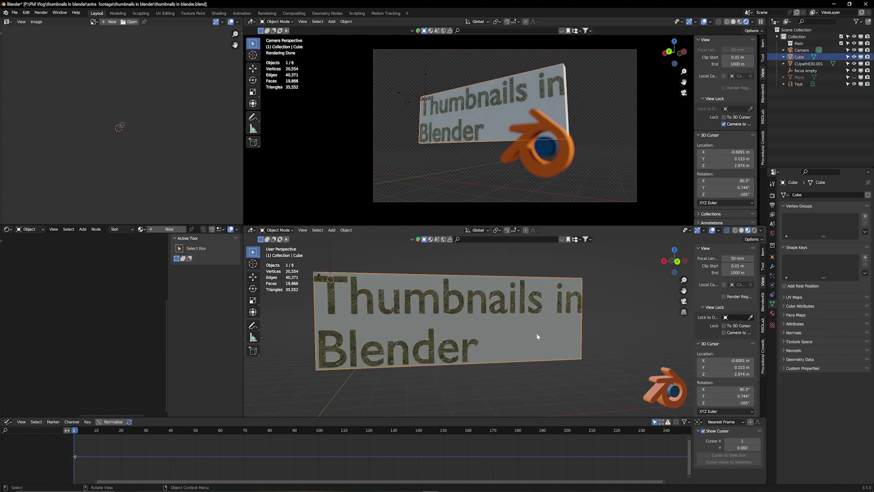
pyautogui.hotkey('ctrl', 'a')
pyautogui.click(537, 336)
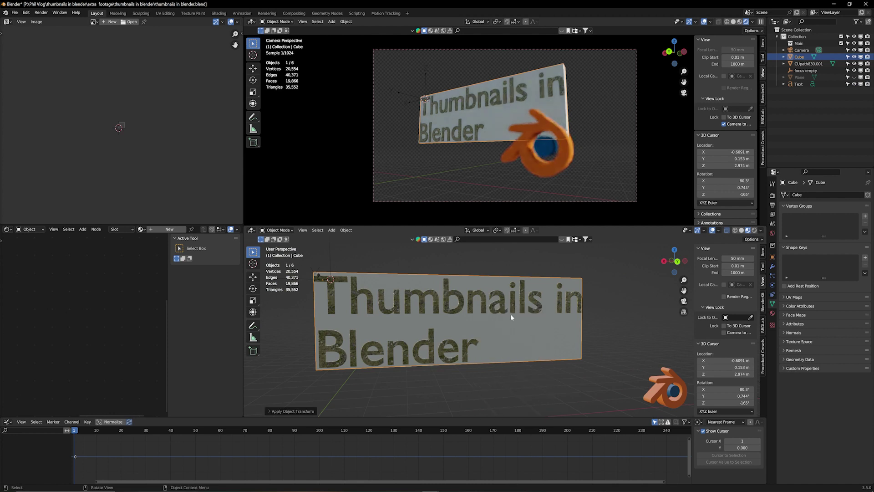
# Step: Convert the title text to mesh with Visual Geometry to Mesh
pyautogui.keyDown('shift'); pyautogui.click(462, 298); pyautogui.keyUp('shift')
pyautogui.hotkey('ctrl', 'a')
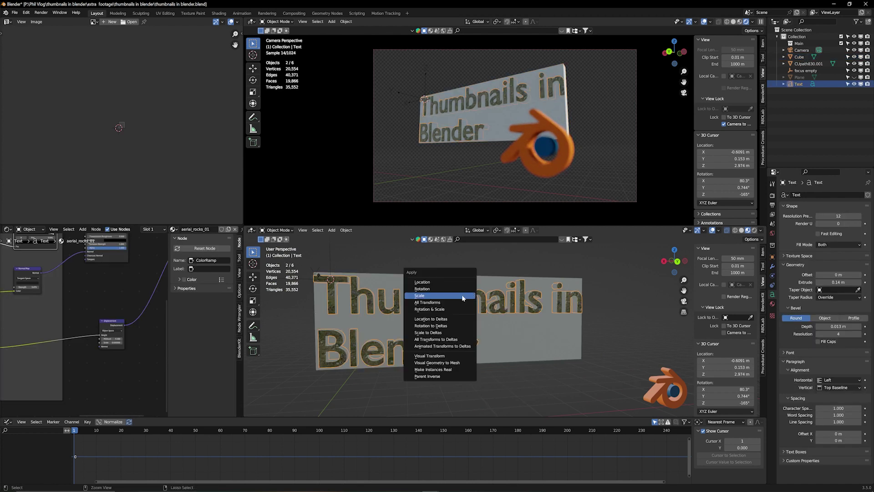
pyautogui.click(437, 362)
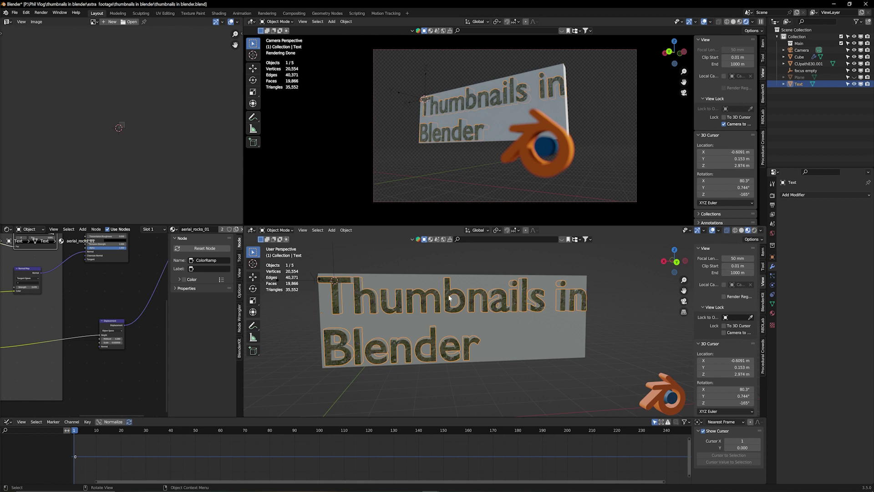
pyautogui.hotkey('ctrl', 'a')
# Step: Try moving the last letter of "Blender" as linked geometry in the title mesh
pyautogui.press('Tab')
pyautogui.press('l')
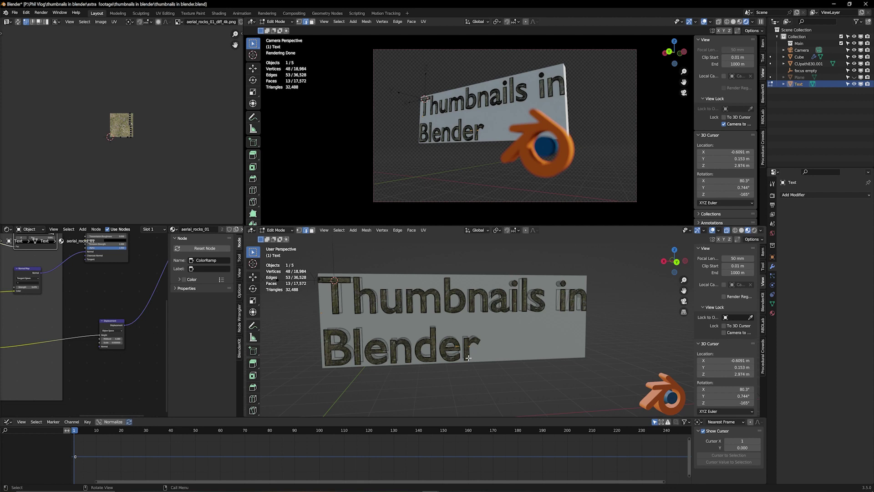
pyautogui.press('g')
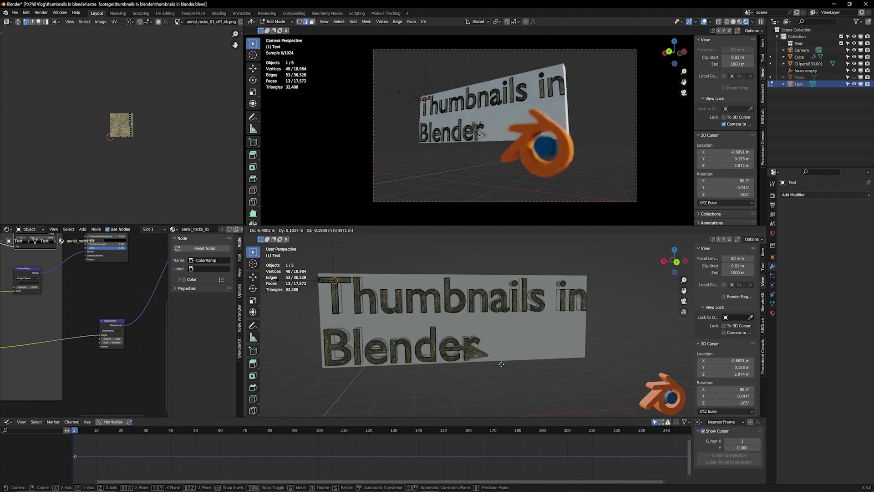
pyautogui.rightClick(497, 355)
pyautogui.press('Tab')
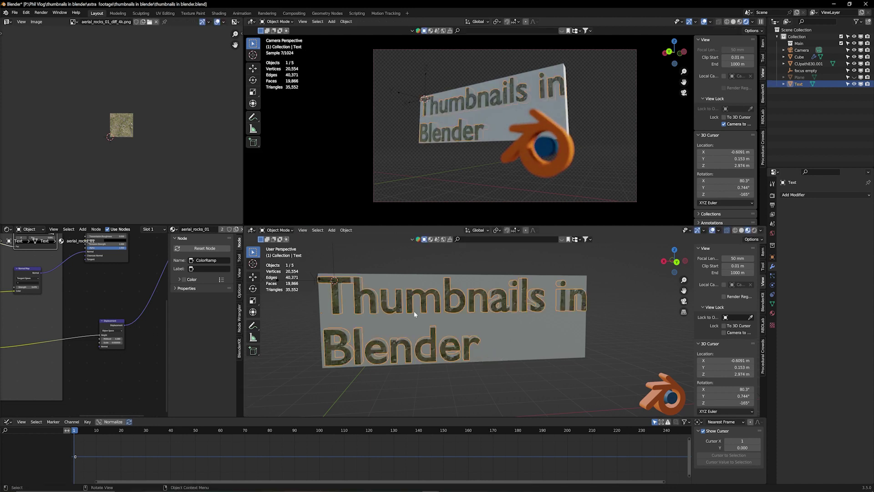
# Step: Move the slab's two end faces slightly outward past the edges of the title
pyautogui.click(518, 338)
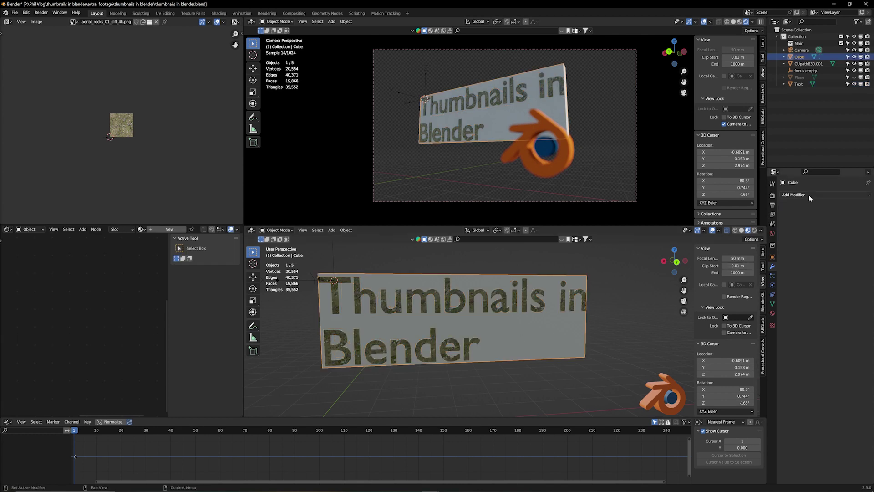
pyautogui.moveTo(283, 277); pyautogui.dragTo(361, 314, button='middle')
pyautogui.click(326, 305)
pyautogui.click(361, 316)
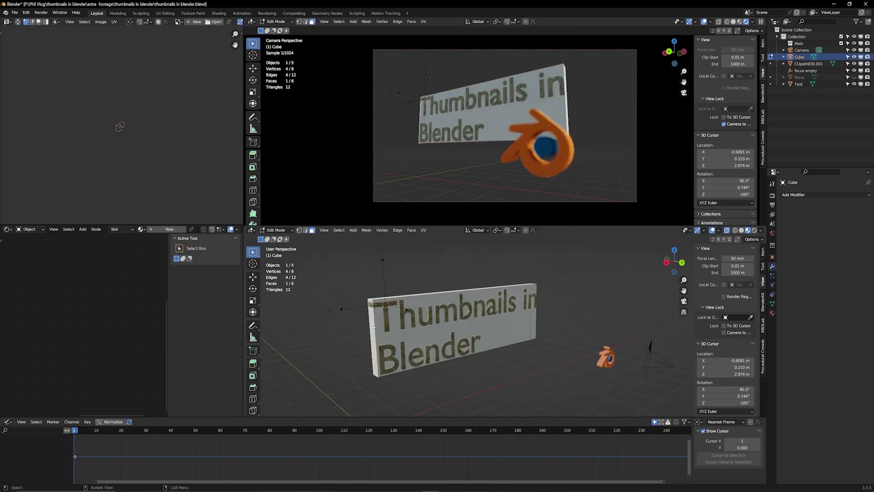
pyautogui.press('g')
pyautogui.click(373, 327)
pyautogui.moveTo(372, 326); pyautogui.dragTo(567, 313, button='middle')
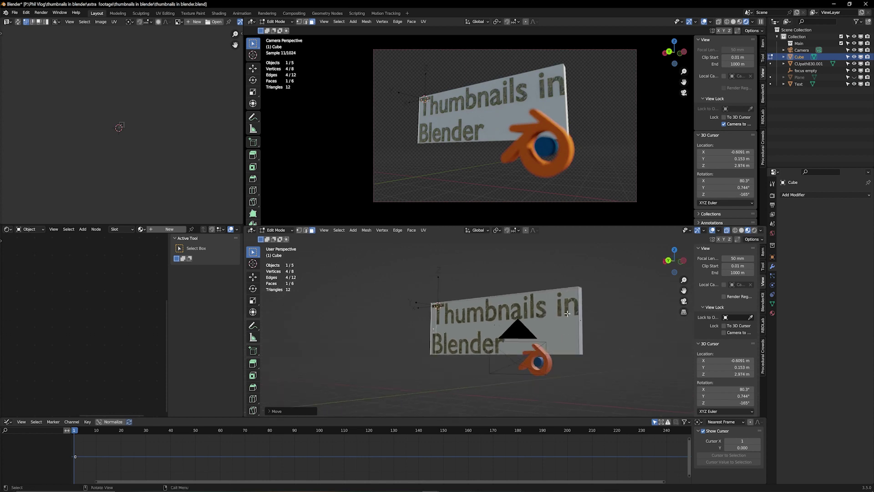
pyautogui.click(581, 324)
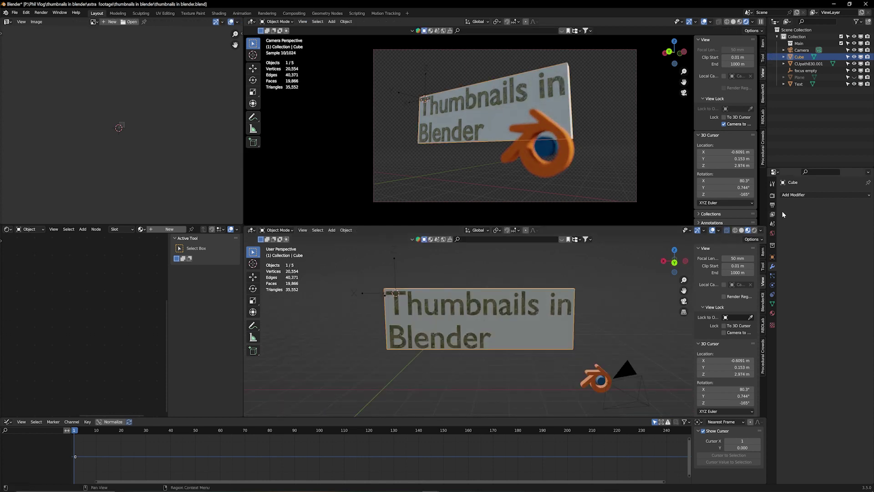
# Step: Add a Boolean modifier set to Difference on the slab, with the title Text as its object
pyautogui.click(802, 196)
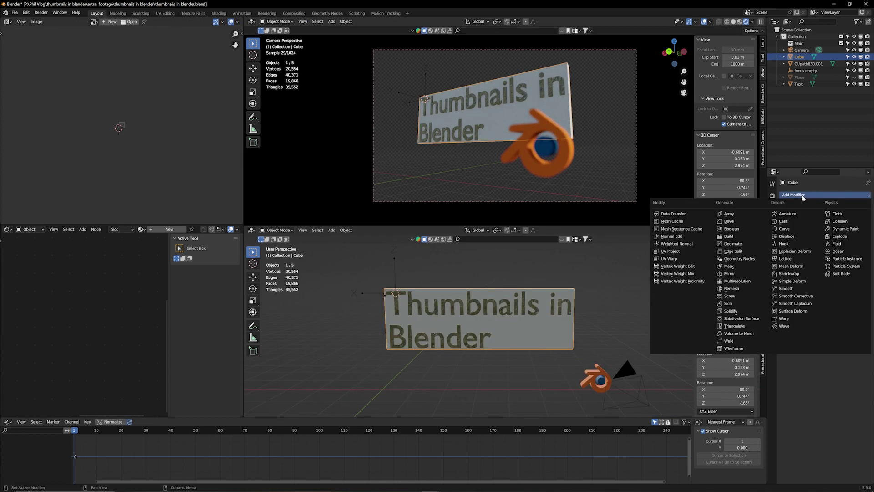
pyautogui.click(803, 196)
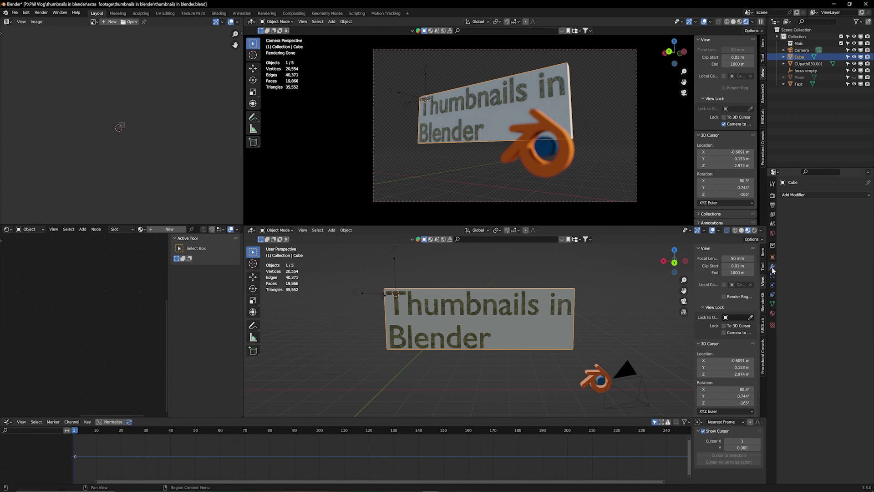
pyautogui.click(800, 196)
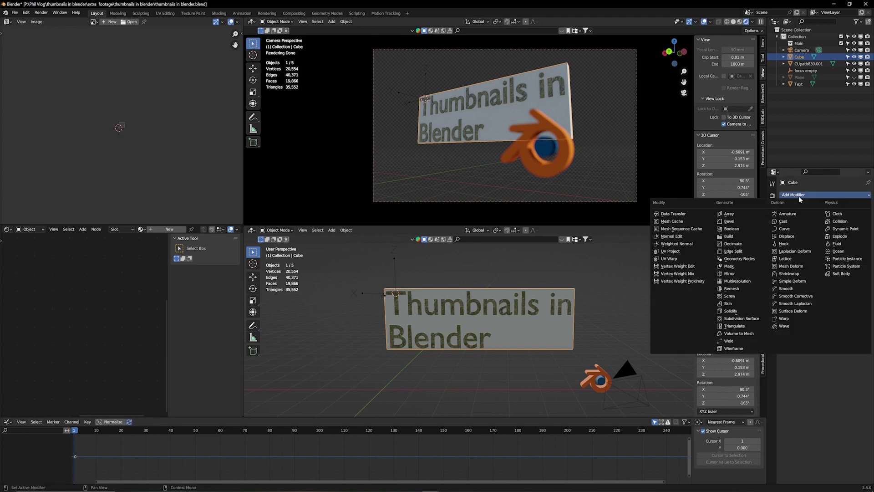
pyautogui.click(732, 229)
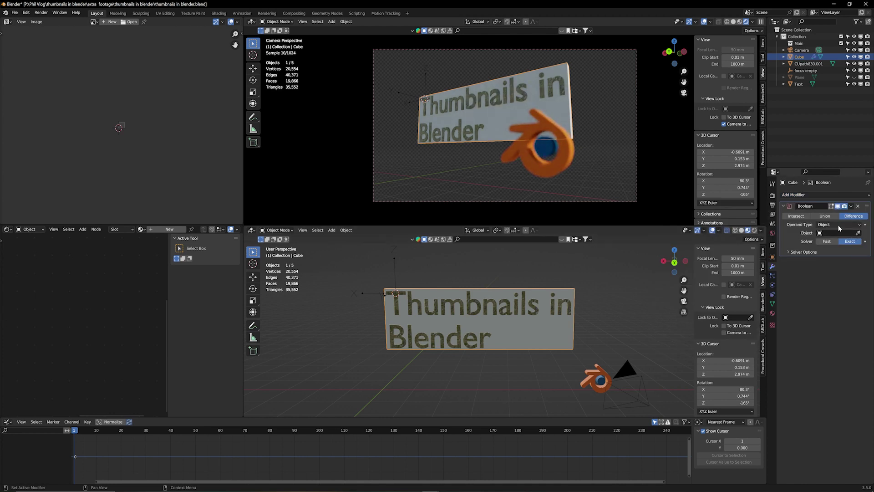
pyautogui.click(857, 233)
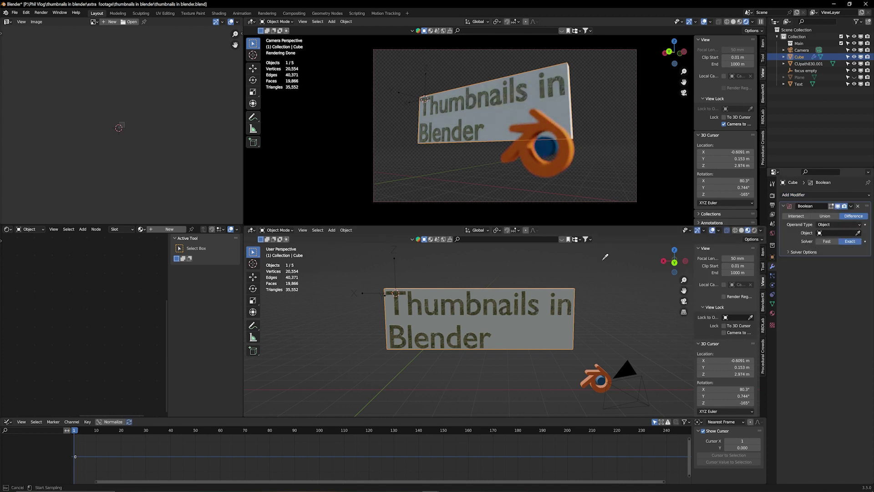
pyautogui.click(474, 296)
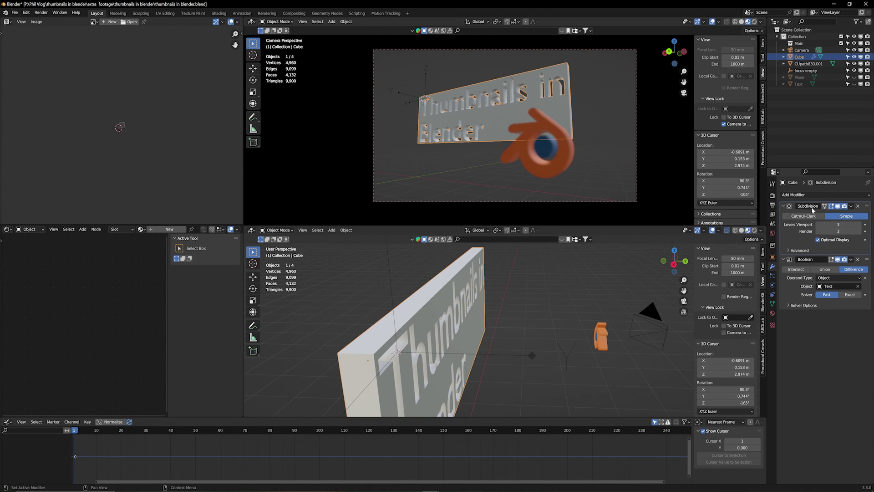
pyautogui.click(797, 196)
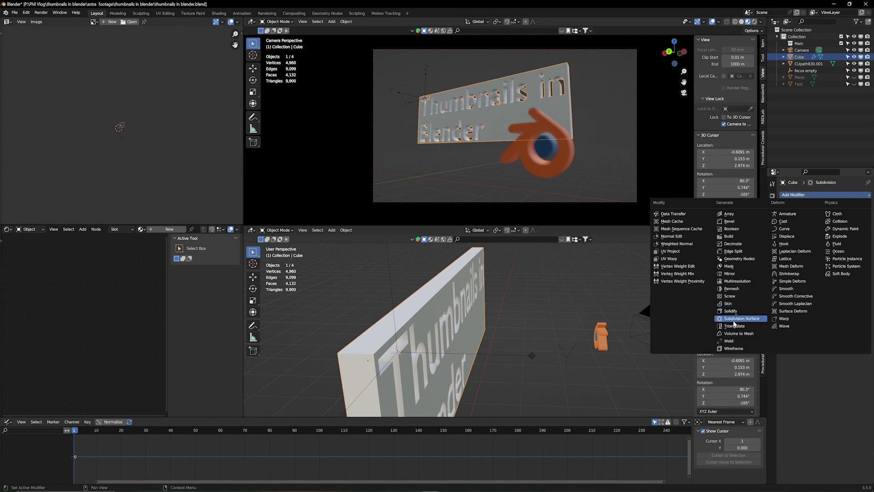
pyautogui.press('Escape')
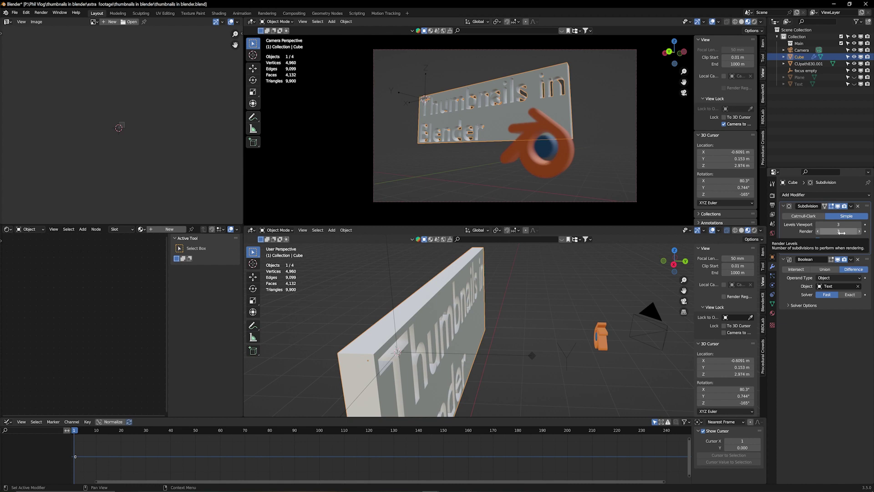
pyautogui.moveTo(649, 335); pyautogui.dragTo(452, 335, button='middle')
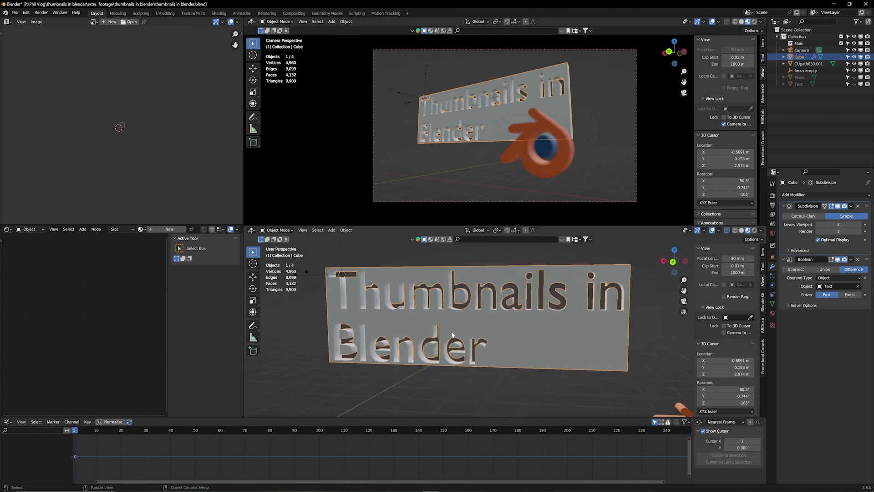
# Step: Deselect the slab and switch the camera viewport to rendered shading
pyautogui.click(658, 138)
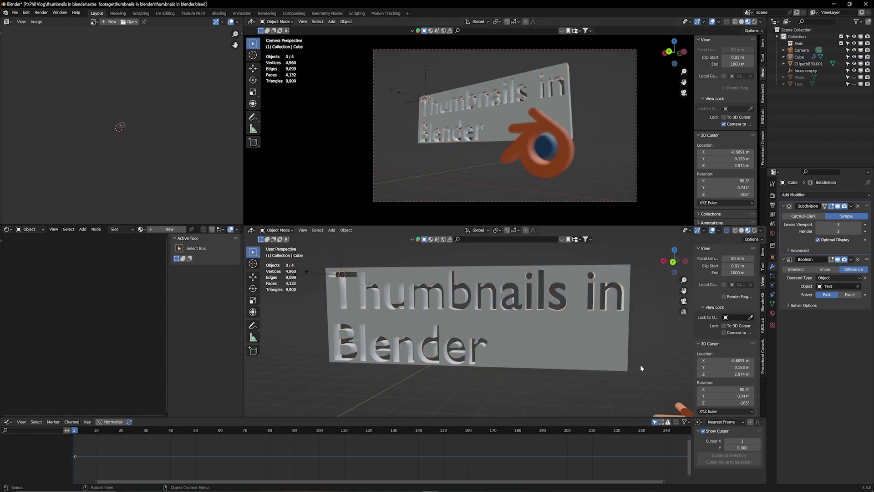
pyautogui.keyDown('shift'); pyautogui.moveTo(637, 366); pyautogui.dragTo(659, 367, button='middle'); pyautogui.keyUp('shift')
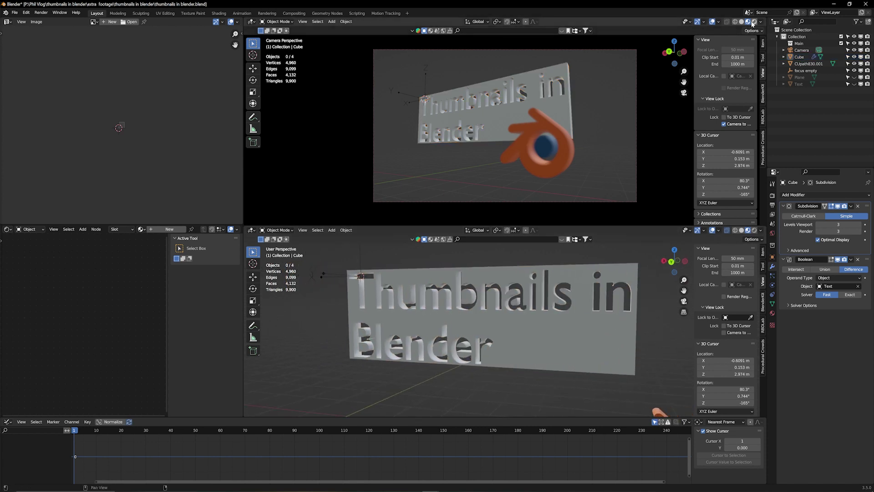
pyautogui.click(753, 21)
# Step: Add an Area light at the 3D cursor placed behind the slab and raise it along Z to the slab's height
pyautogui.moveTo(588, 339); pyautogui.dragTo(596, 379, button='middle')
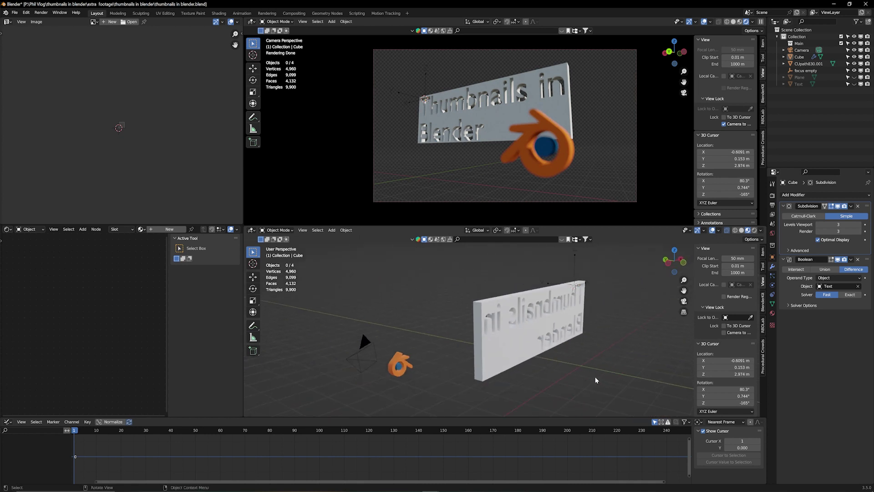
pyautogui.keyDown('shift'); pyautogui.rightClick(615, 391); pyautogui.keyUp('shift')
pyautogui.hotkey('shift', 'a')
pyautogui.moveTo(608, 357)
pyautogui.moveTo(585, 438)
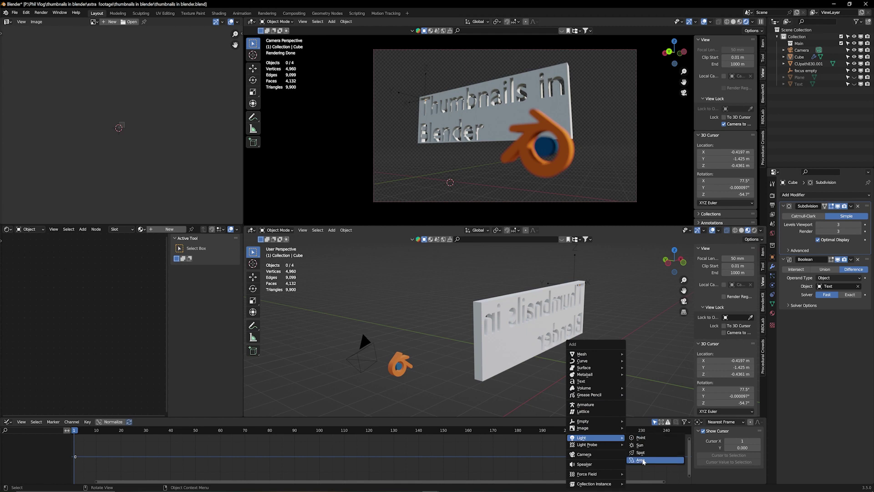
pyautogui.click(646, 461)
pyautogui.press('g')
pyautogui.press('z')
pyautogui.click(600, 287)
# Step: Rotate the area light toward the back of the slab and scale it up to about 4.26
pyautogui.moveTo(602, 294); pyautogui.dragTo(522, 335, button='middle')
pyautogui.moveTo(582, 335); pyautogui.dragTo(587, 318, button='middle')
pyautogui.press('r')
pyautogui.click(426, 246)
pyautogui.moveTo(428, 298); pyautogui.dragTo(539, 321, button='middle')
pyautogui.press('s')
pyautogui.press('Return')
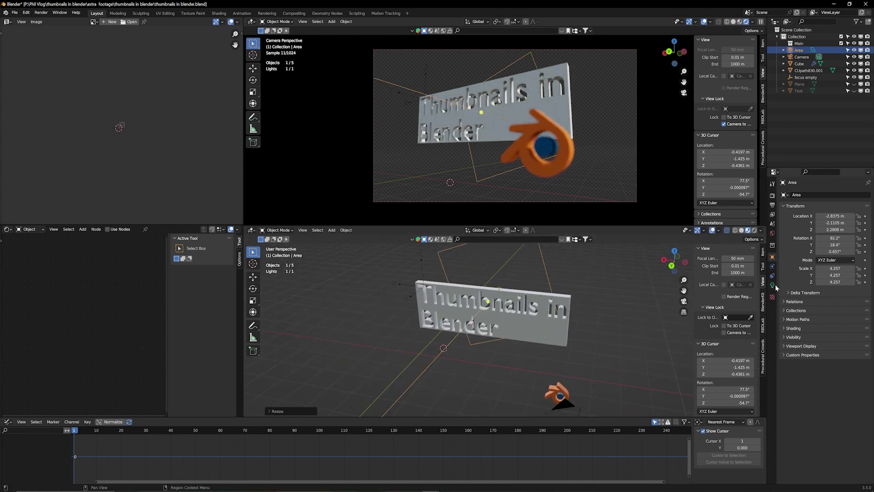
# Step: Raise the area light's power to about 1068 W and rotate it to aim more squarely at the slab
pyautogui.click(772, 285)
pyautogui.moveTo(838, 240); pyautogui.dragTo(856, 241)
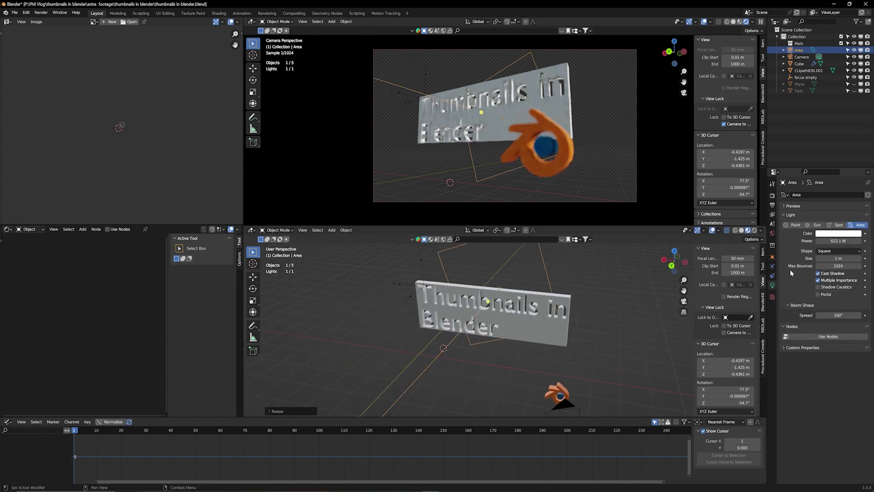
pyautogui.moveTo(603, 329); pyautogui.dragTo(621, 301, button='middle')
pyautogui.press('r')
pyautogui.click(565, 340)
pyautogui.moveTo(564, 339); pyautogui.dragTo(600, 356, button='middle')
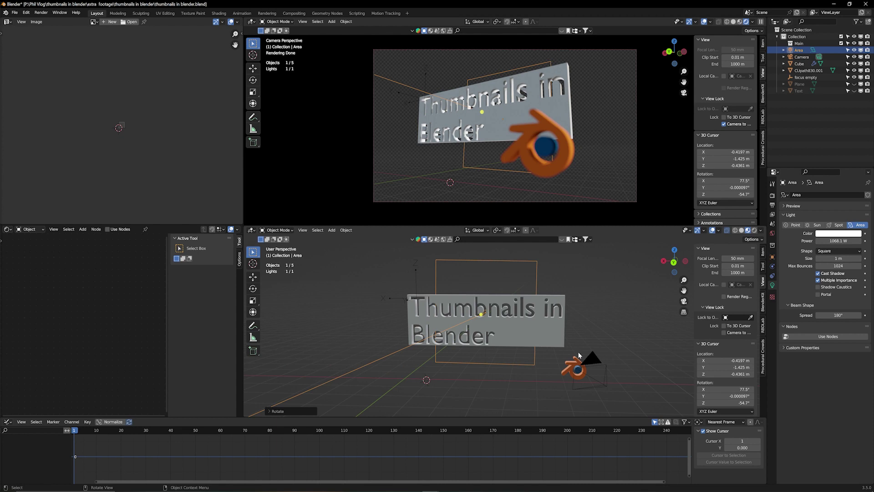
# Step: Add a cube, move it over the slab and scale it up until it encloses the whole scene
pyautogui.hotkey('shift', 'a')
pyautogui.moveTo(518, 280)
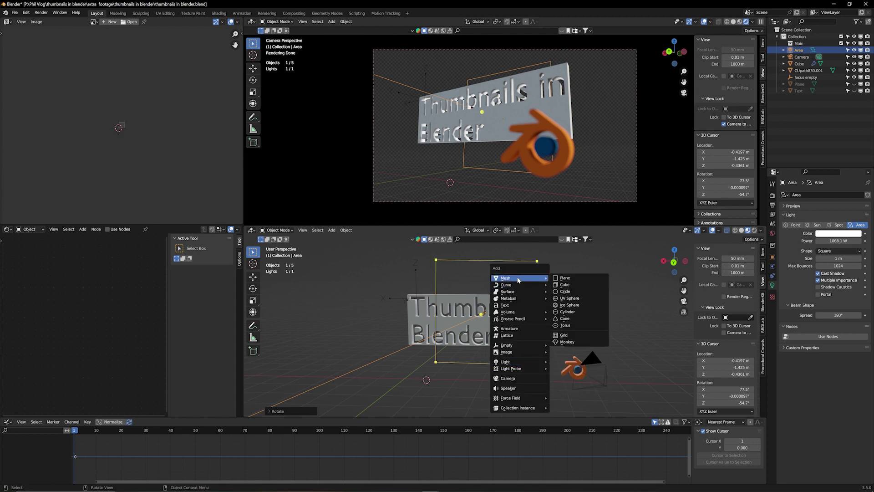
pyautogui.click(564, 285)
pyautogui.press('g')
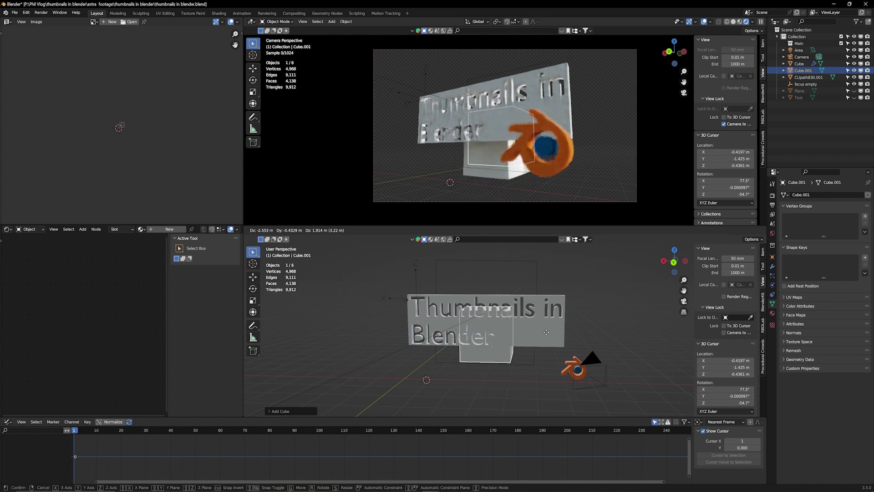
pyautogui.click(544, 326)
pyautogui.press('s')
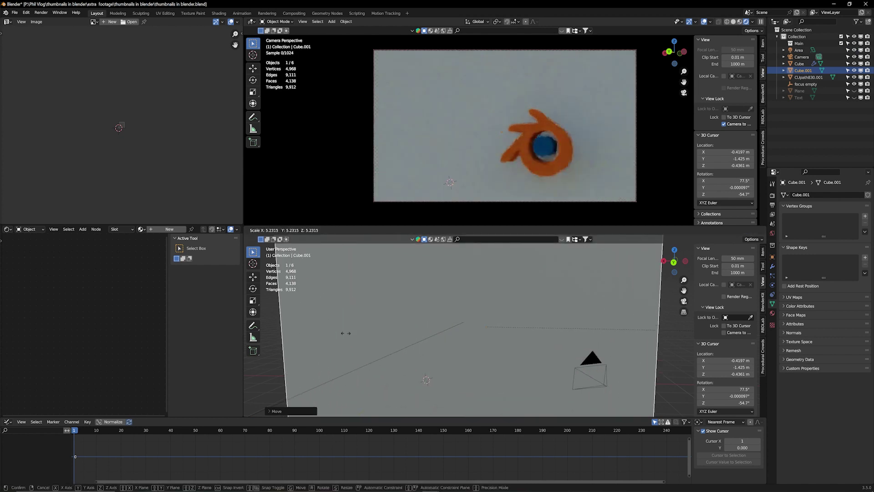
pyautogui.click(540, 362)
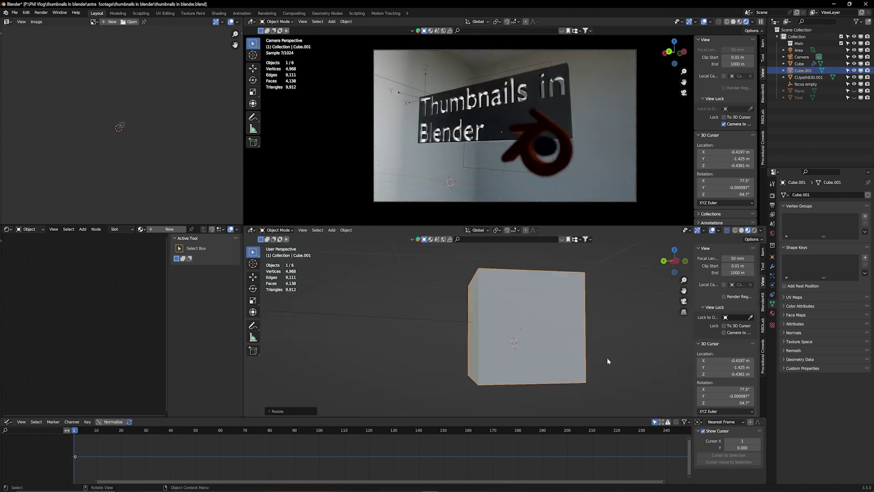
# Step: Flatten the enclosing cube along Z to about 0.46 of its height and apply its scale
pyautogui.press('s')
pyautogui.press('z')
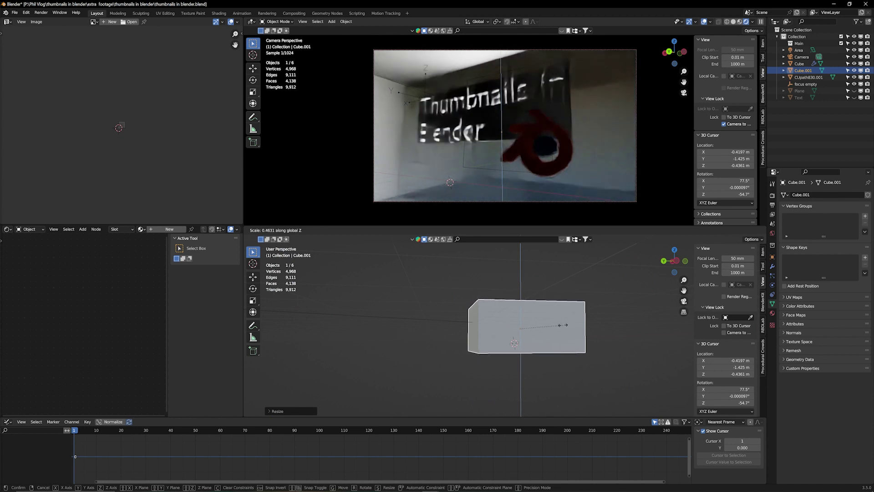
pyautogui.click(563, 324)
pyautogui.hotkey('ctrl', 'a')
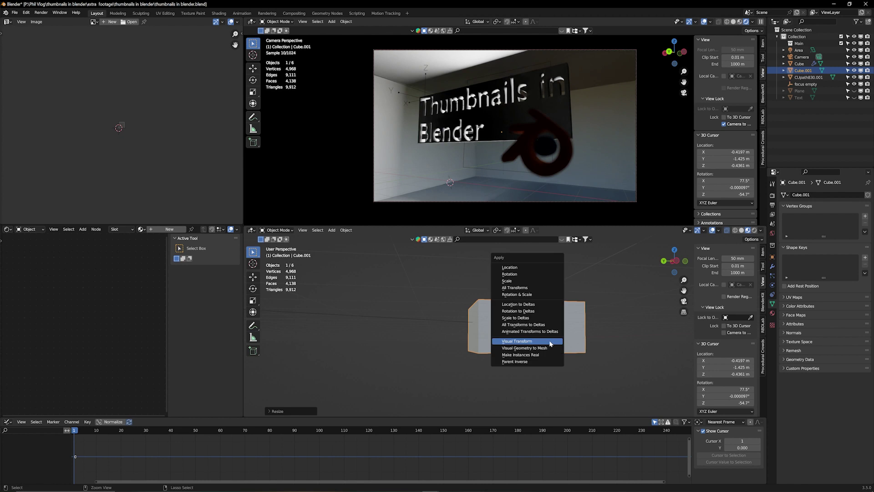
pyautogui.click(526, 281)
pyautogui.moveTo(501, 329); pyautogui.dragTo(533, 344, button='middle')
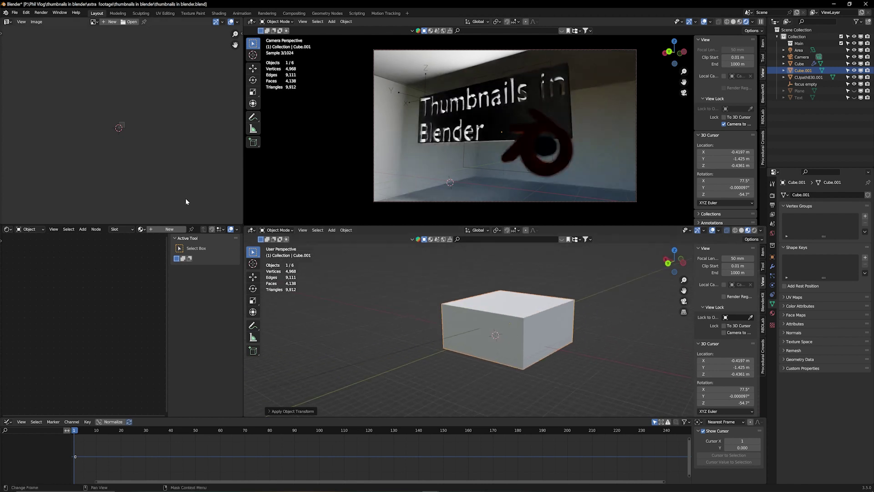
# Step: Give the enclosing cube a new material with a Volume Scatter node connected to the output's Volume in place of the Principled shader
pyautogui.click(170, 229)
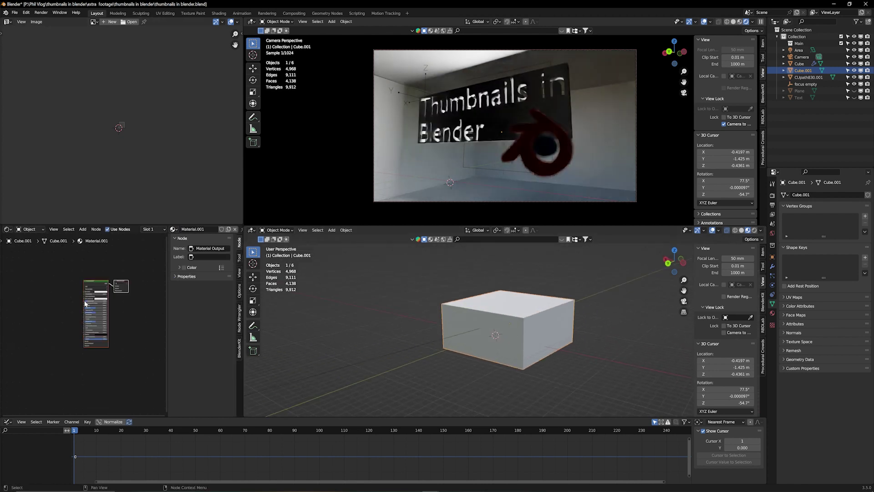
pyautogui.press('x')
pyautogui.hotkey('shift', 'a')
pyautogui.click(80, 303)
pyautogui.write('vol')
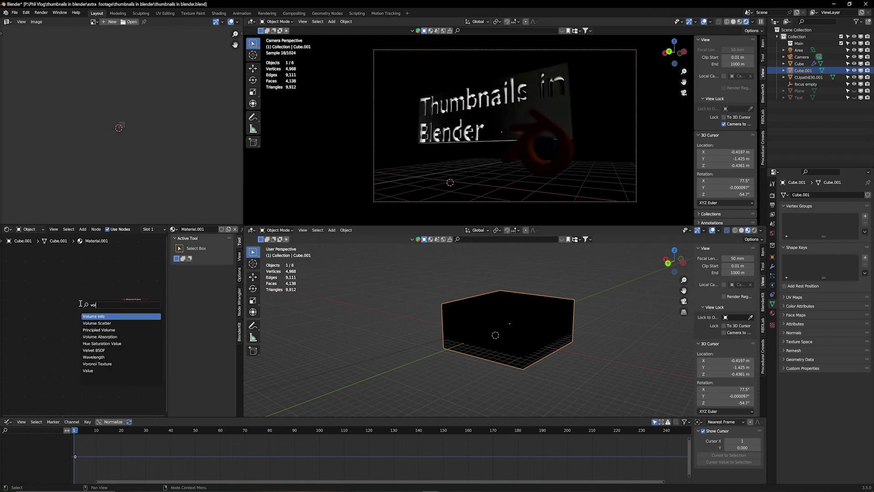
pyautogui.moveTo(88, 298); pyautogui.dragTo(123, 314)
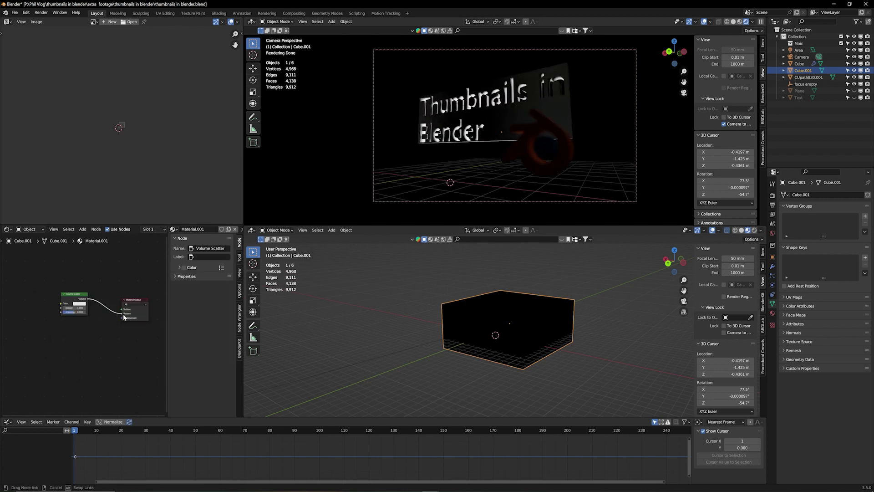
# Step: Adjust the Volume Scatter's anisotropy and set its density to 0.1
pyautogui.doubleClick(80, 311)
pyautogui.press('Return')
pyautogui.doubleClick(84, 307)
pyautogui.write('.1')
pyautogui.press('Return')
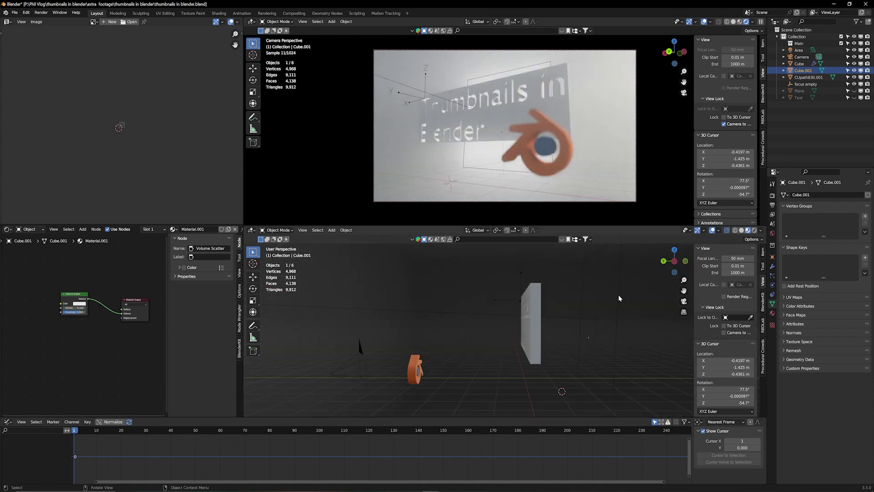
# Step: Shrink the area light, move it farther behind the slab and change its type to Spot
pyautogui.click(618, 294)
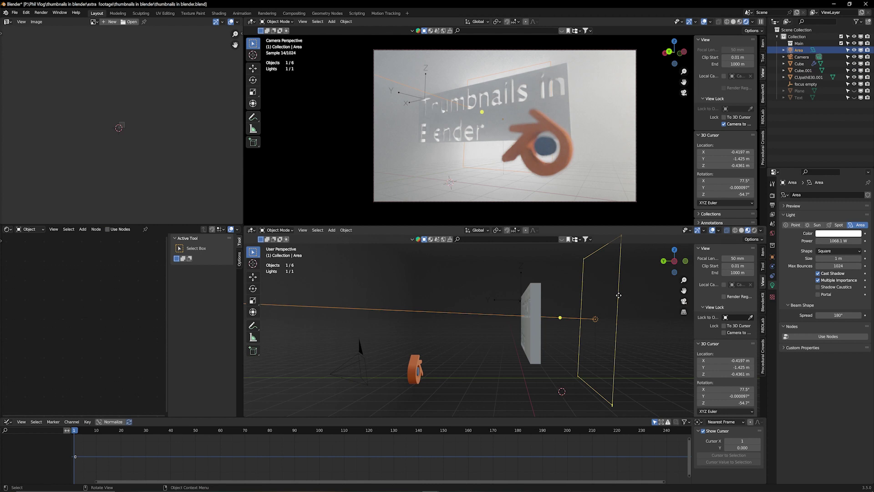
pyautogui.press('s')
pyautogui.press('g')
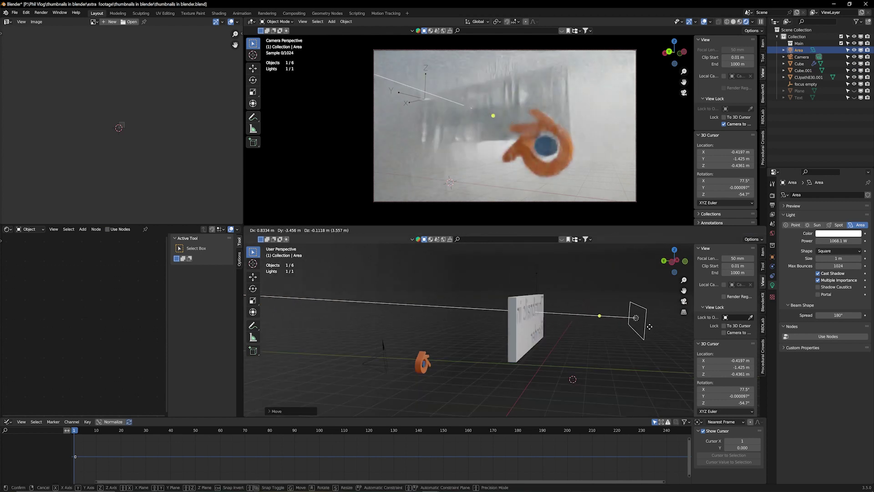
pyautogui.click(648, 326)
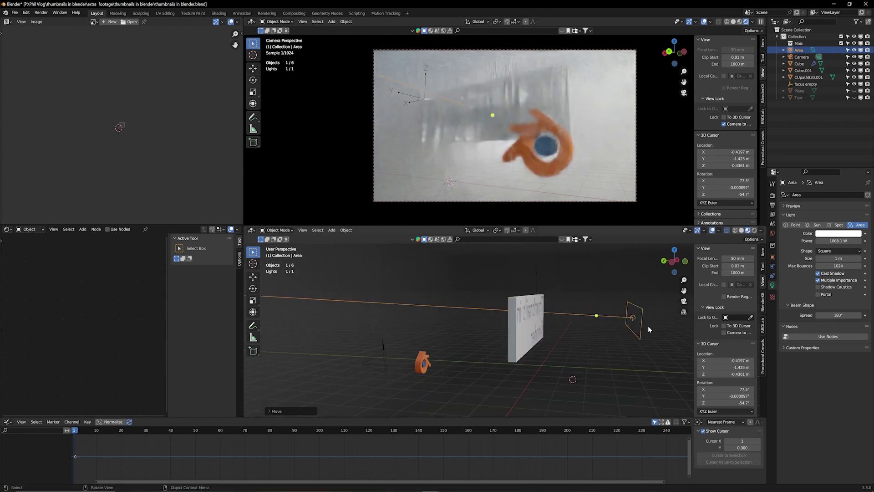
pyautogui.click(828, 225)
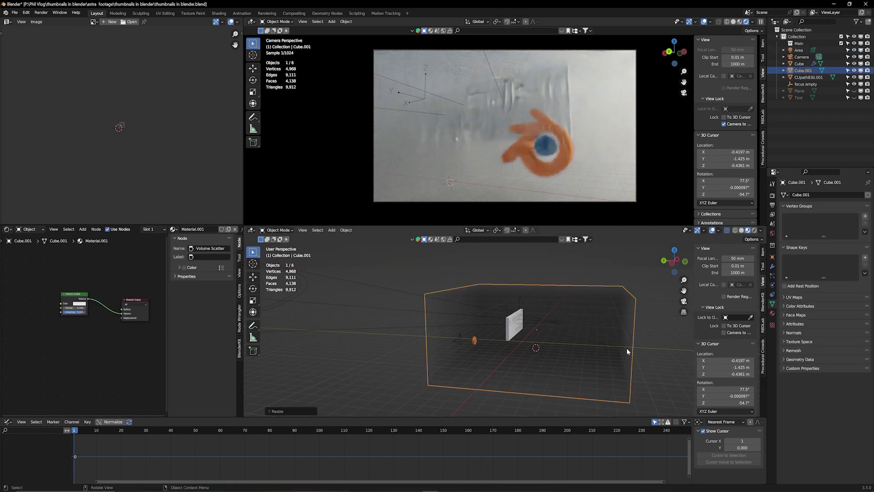
# Step: Scale the fog cube along the Y axis
pyautogui.press('s')
pyautogui.press('y')
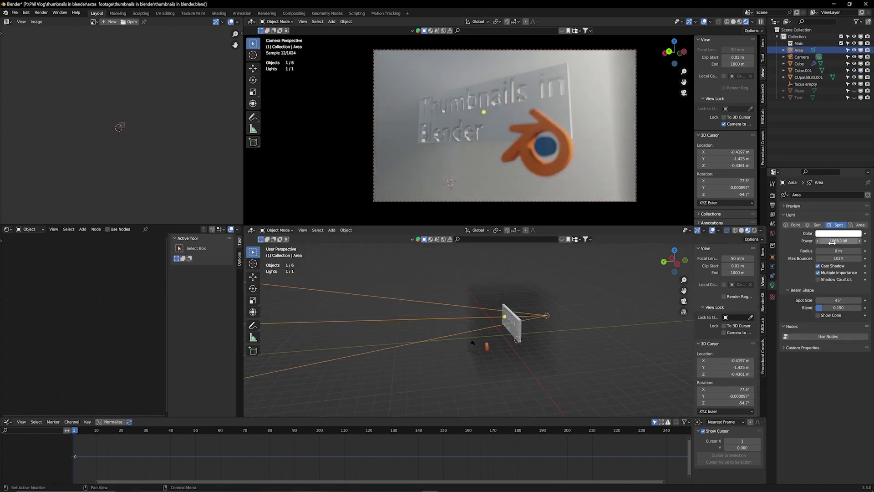
# Step: Set the spot light's power to 500000 W and reposition it behind the slab
pyautogui.moveTo(830, 241); pyautogui.dragTo(851, 241)
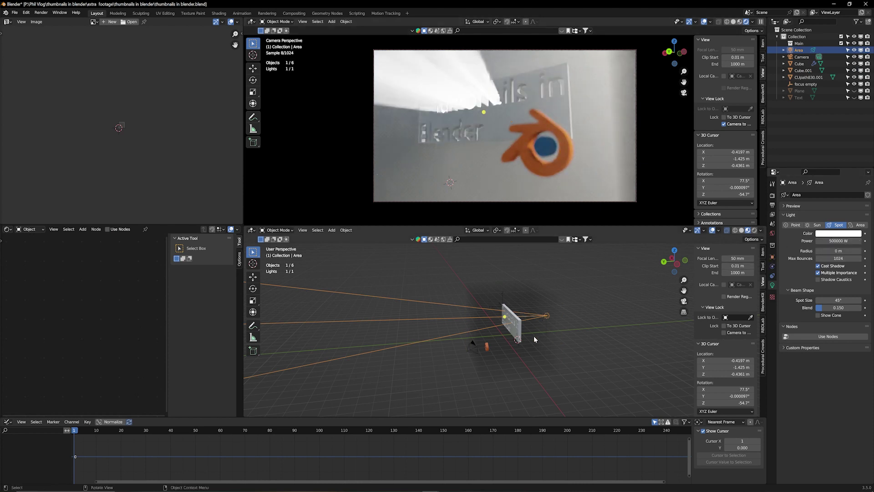
pyautogui.scroll(3, 535, 339)
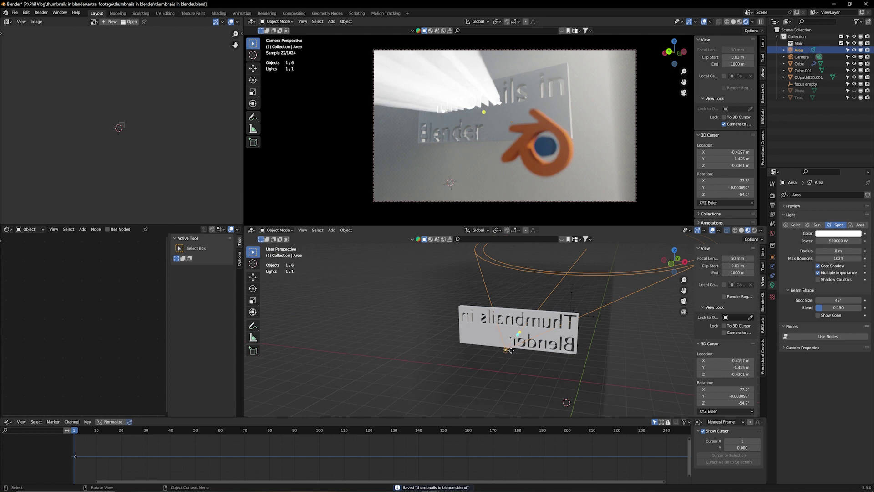
pyautogui.moveTo(541, 353); pyautogui.dragTo(487, 355, button='middle')
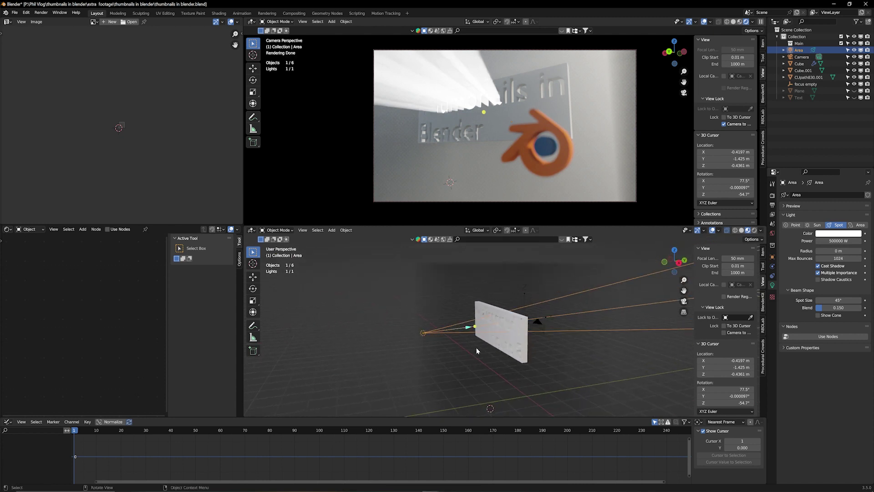
pyautogui.press('g')
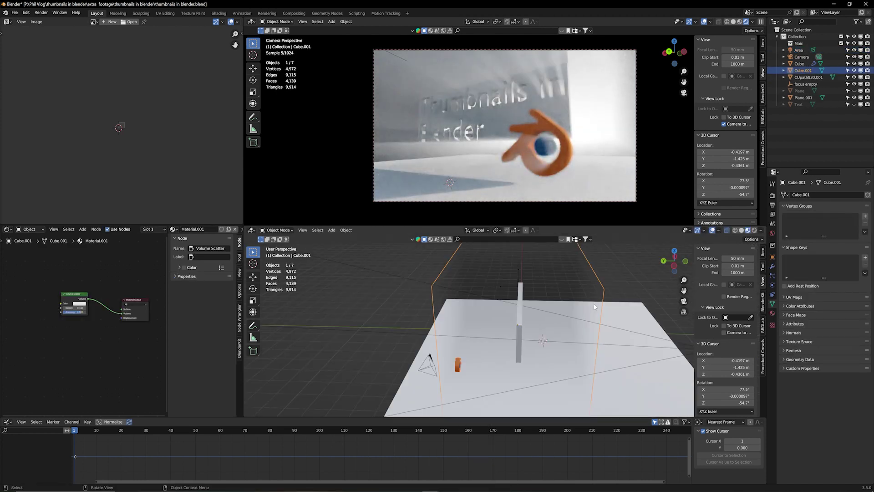
# Step: Narrow the fog cube along Y around the slab and adjust its position
pyautogui.press('s')
pyautogui.press('y')
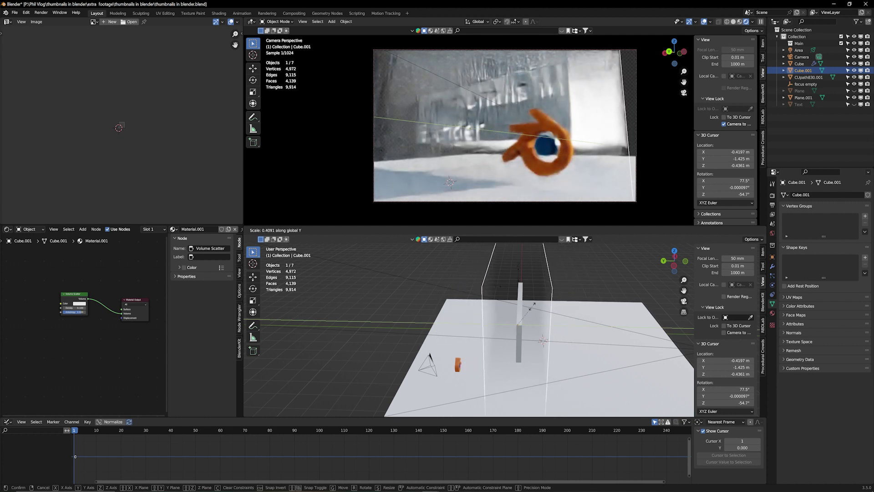
pyautogui.click(532, 307)
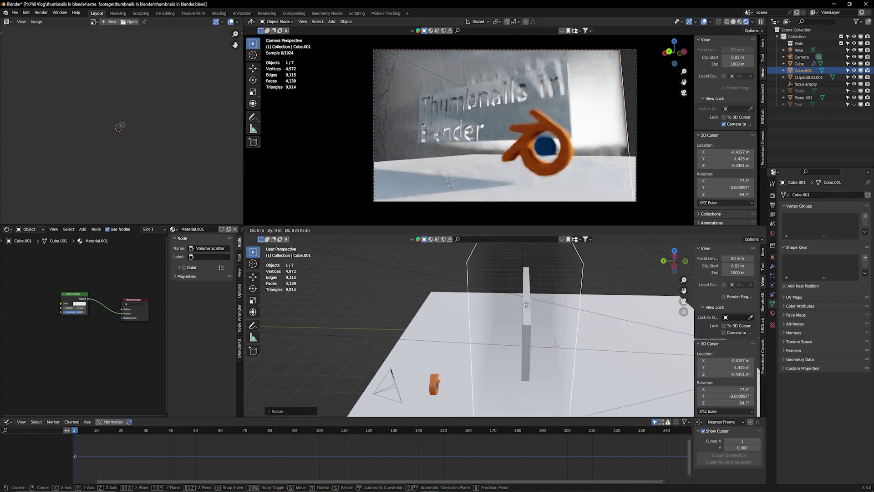
pyautogui.click(587, 311)
# Step: Raise the roughness of the floor plane's material
pyautogui.moveTo(587, 312); pyautogui.dragTo(675, 317, button='middle')
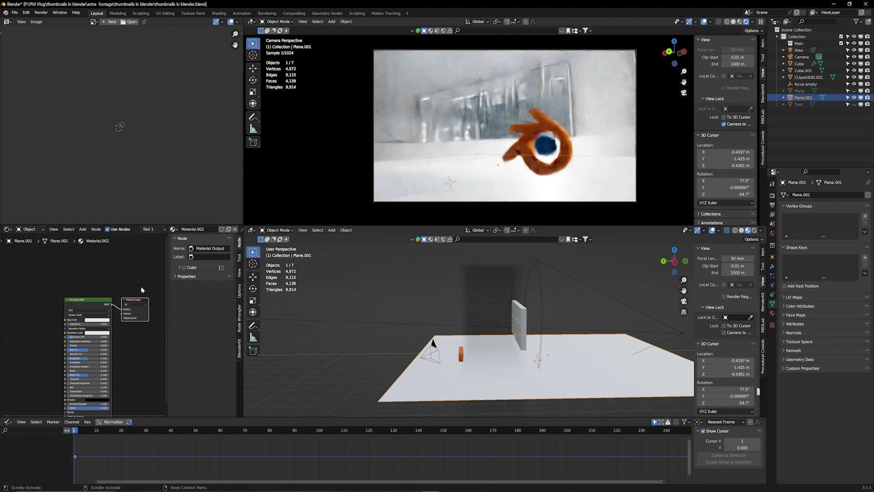
pyautogui.moveTo(88, 358); pyautogui.dragTo(116, 358)
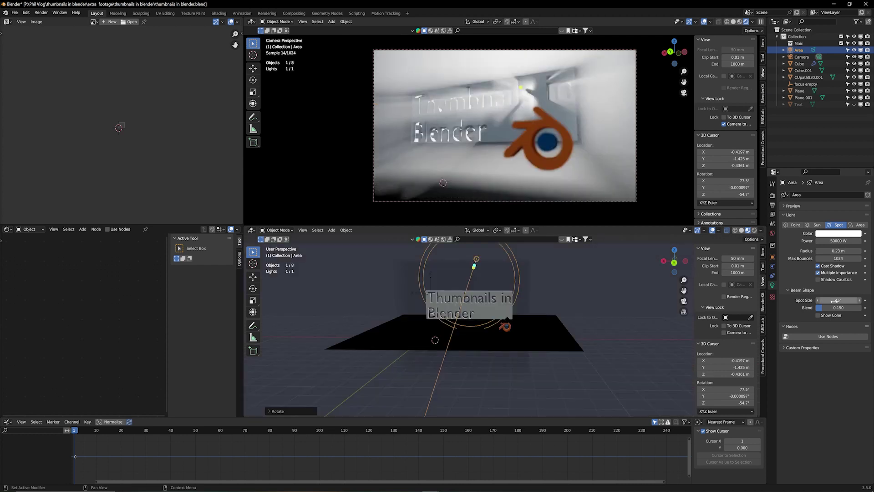
# Step: Set the spot light's spot size to 37.1° and adjust its position and tilt behind the slab
pyautogui.moveTo(839, 300); pyautogui.dragTo(815, 300)
pyautogui.moveTo(622, 311); pyautogui.dragTo(563, 313, button='middle')
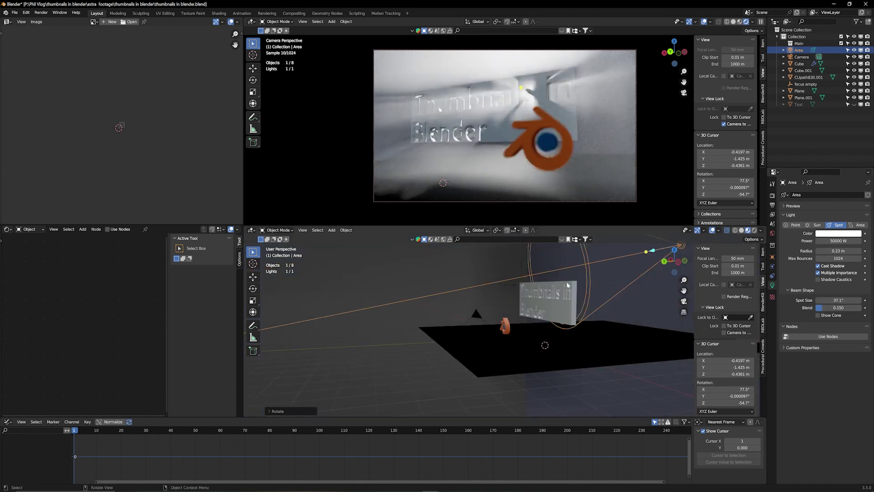
pyautogui.moveTo(619, 276); pyautogui.dragTo(585, 281, button='middle')
pyautogui.scroll(-4, 584, 283)
pyautogui.press('g')
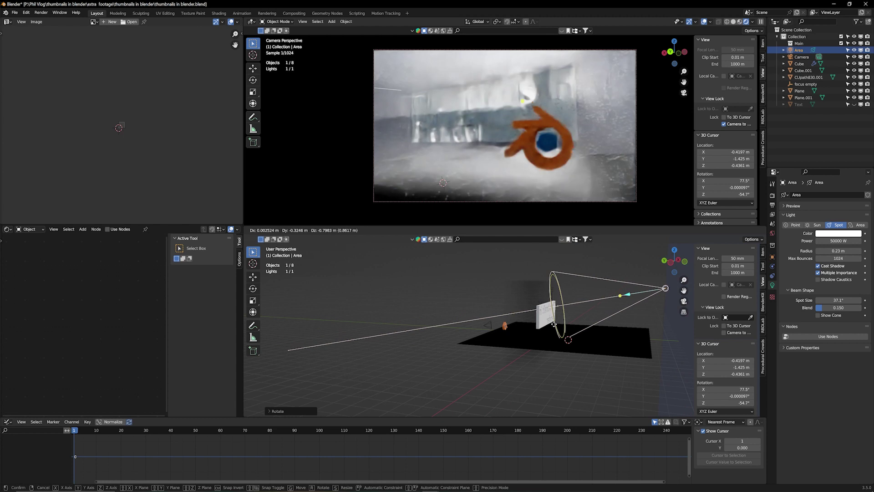
pyautogui.click(551, 315)
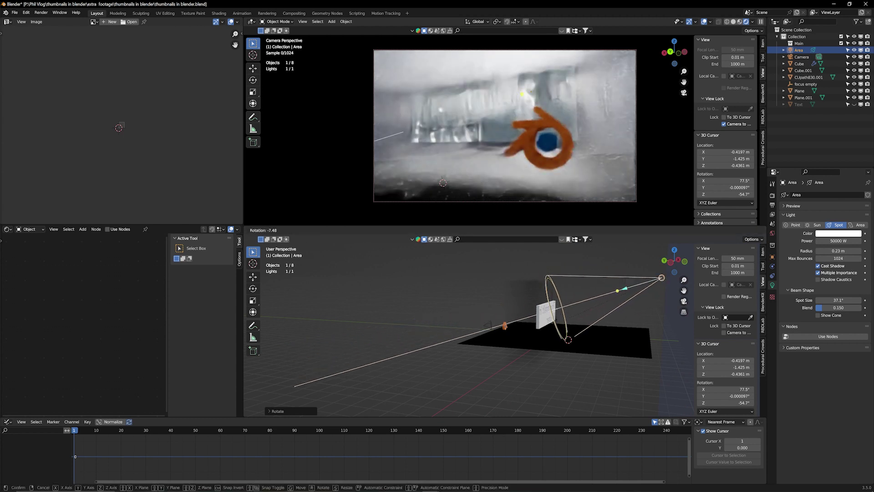
pyautogui.moveTo(552, 309); pyautogui.dragTo(615, 318, button='middle')
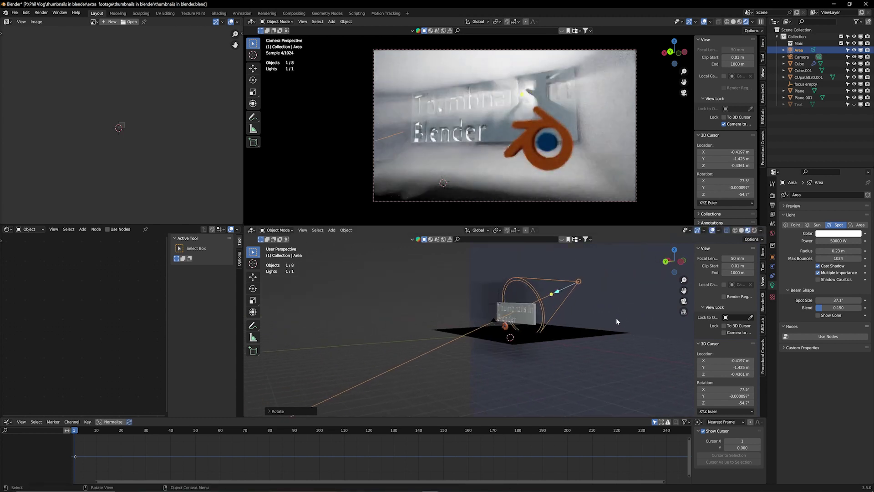
# Step: Scale the spot light along Z behind the slab
pyautogui.press('s')
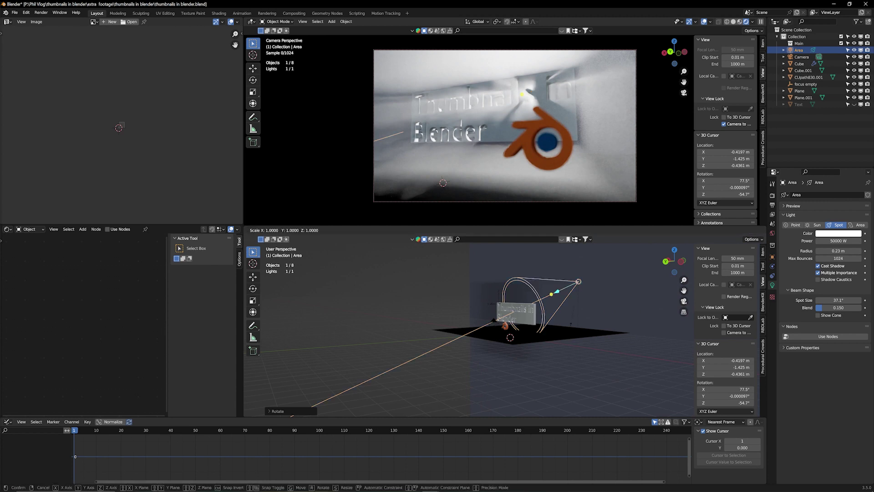
pyautogui.press('z')
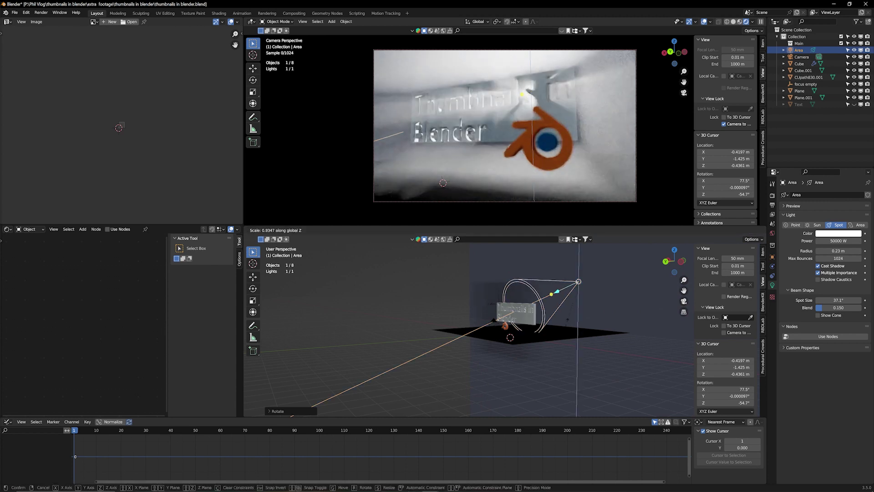
pyautogui.click(572, 296)
pyautogui.scroll(6, 469, 330)
pyautogui.moveTo(468, 330); pyautogui.dragTo(448, 335, button='middle')
pyautogui.scroll(-5, 448, 335)
pyautogui.moveTo(517, 313); pyautogui.dragTo(489, 319, button='middle')
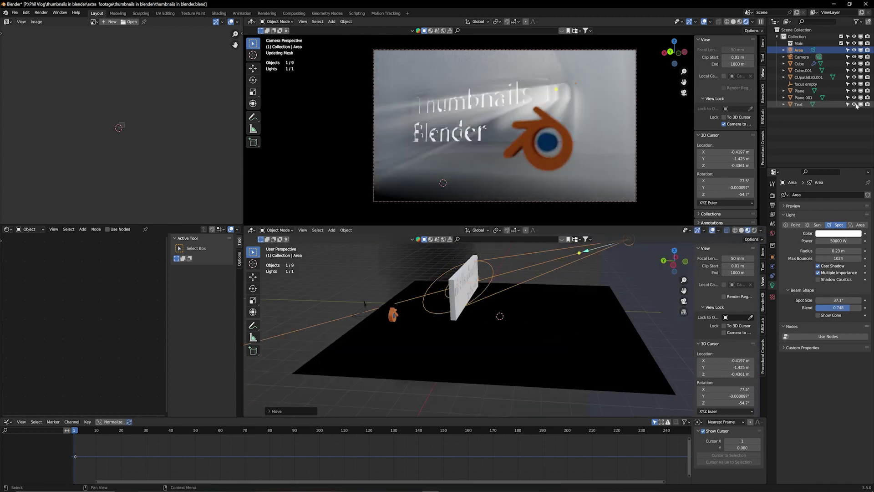
# Step: Toggle the visibility of the Text object used to carve the slab, and render the image
pyautogui.click(855, 105)
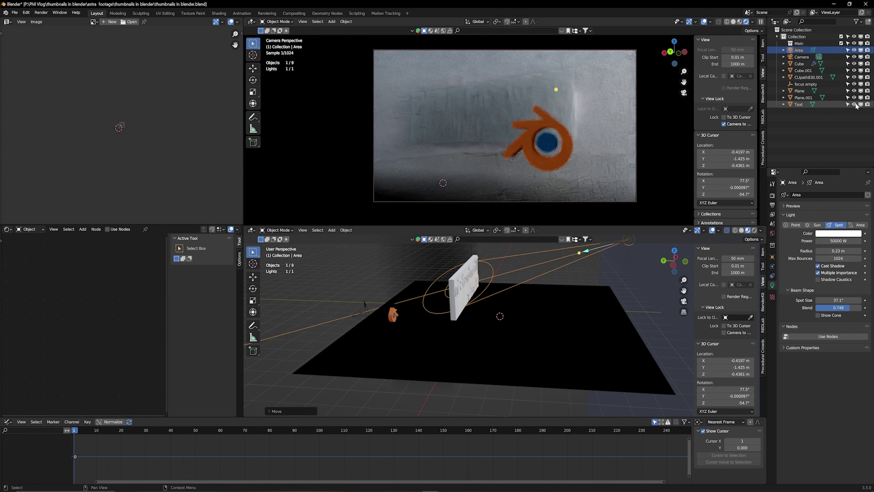
pyautogui.click(41, 12)
pyautogui.click(52, 21)
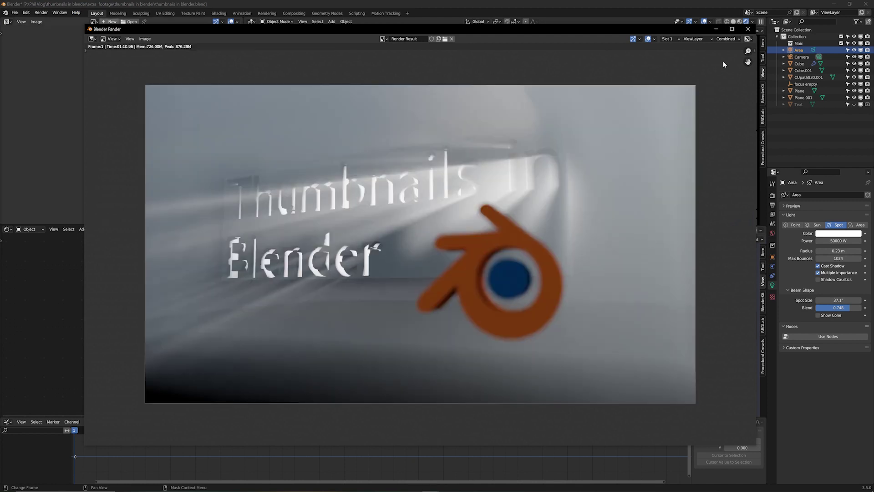
pyautogui.click(747, 29)
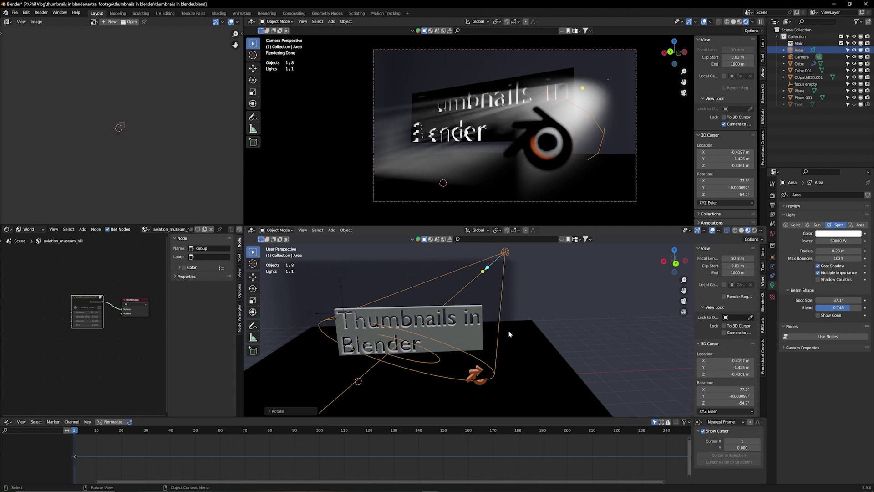
# Step: Delete the black floor plane beneath the slab and logo
pyautogui.click(534, 354)
pyautogui.press('x')
pyautogui.click(514, 351)
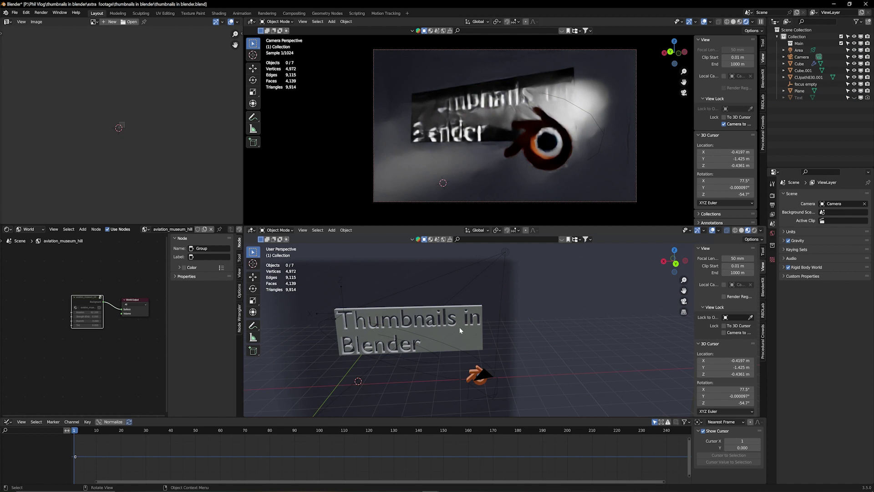
# Step: Set the Volume Scatter density of the fog cube's material to 0.01
pyautogui.click(456, 326)
pyautogui.moveTo(468, 329)
pyautogui.mouseDown(button='middle')
pyautogui.moveTo(480, 329)
pyautogui.moveTo(473, 338)
pyautogui.mouseUp(button='middle')
pyautogui.click(29, 229)
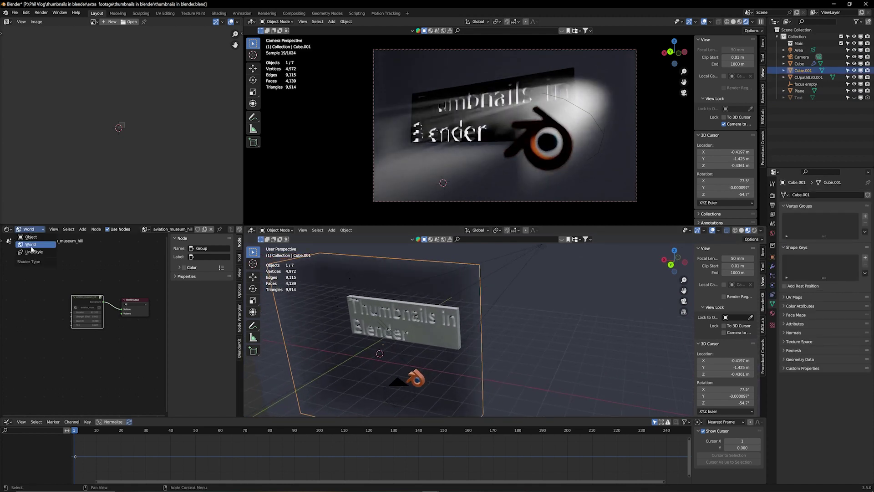
pyautogui.click(32, 247)
pyautogui.click(29, 229)
pyautogui.click(31, 237)
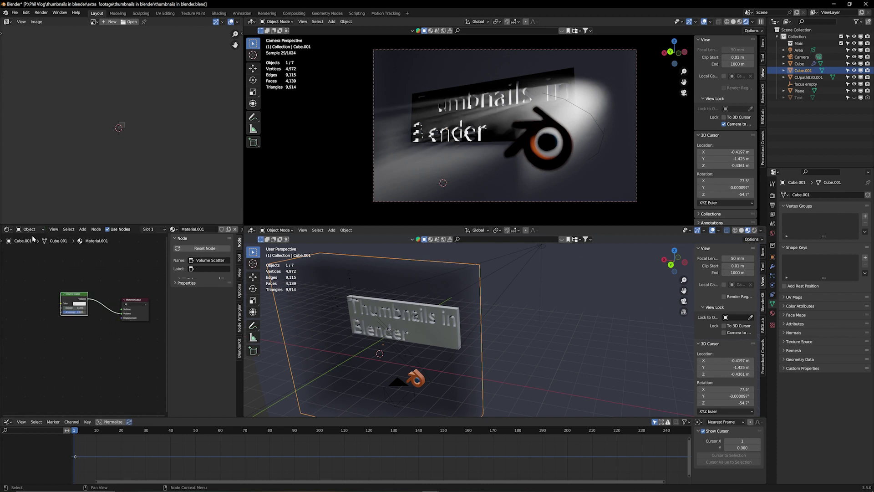
pyautogui.click(74, 307)
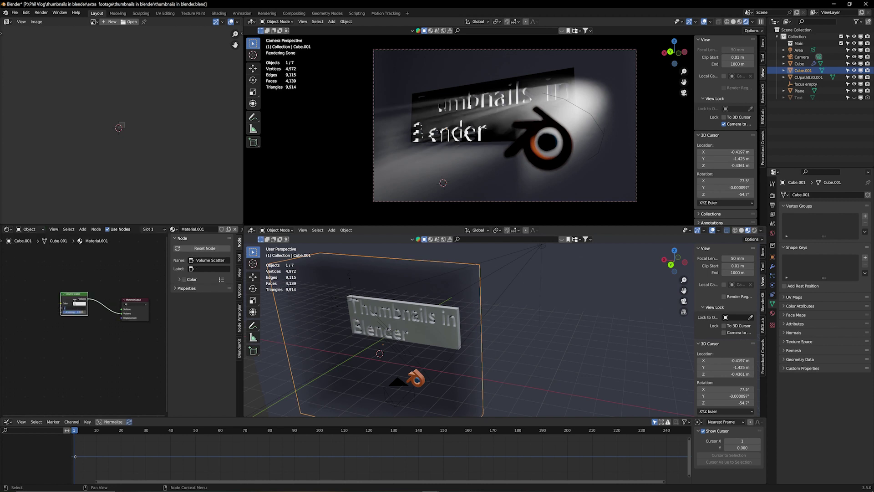
pyautogui.write('0.01')
pyautogui.press('Return')
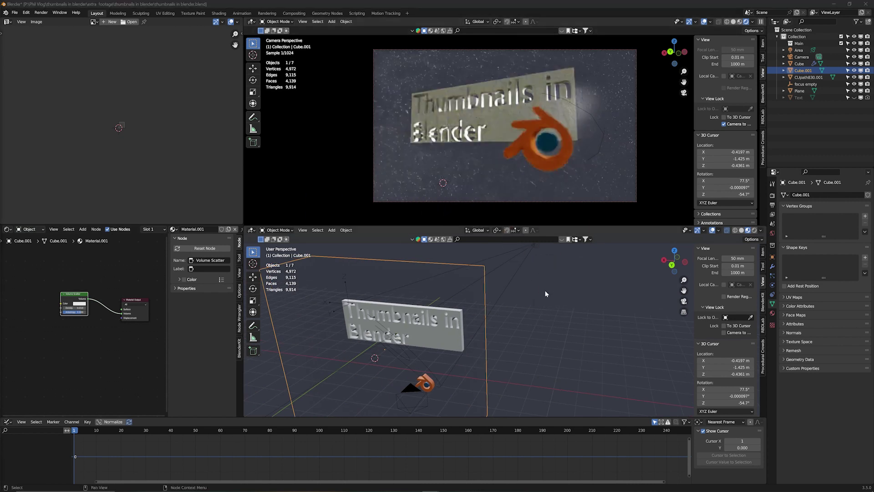
# Step: Turn off the film's Transparent option in the render settings and delete the remaining backdrop plane
pyautogui.click(772, 195)
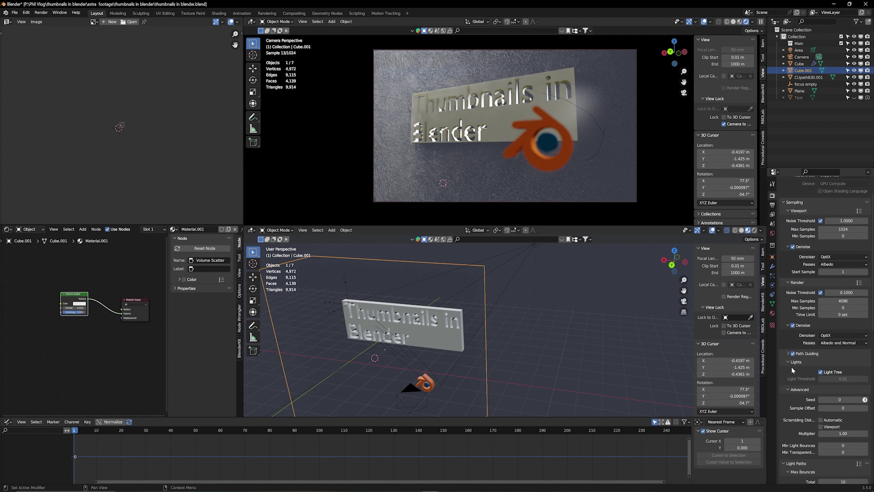
pyautogui.scroll(-10, 803, 410)
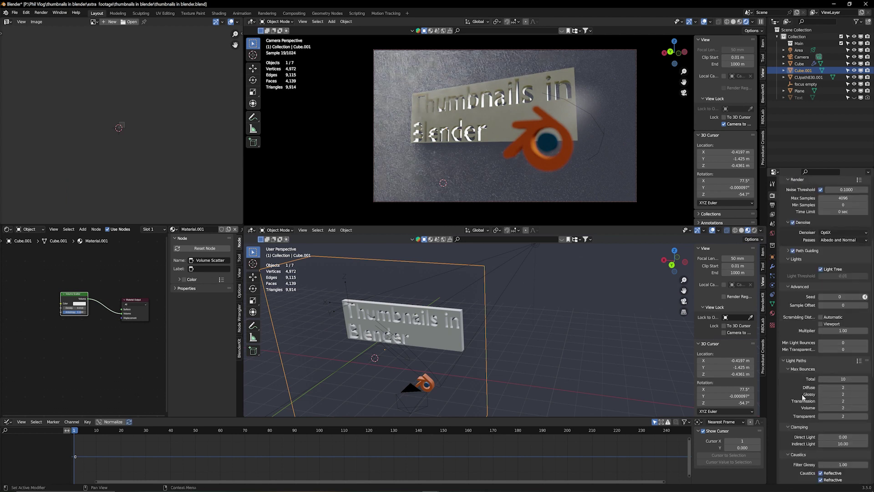
pyautogui.scroll(-5, 799, 428)
pyautogui.click(792, 425)
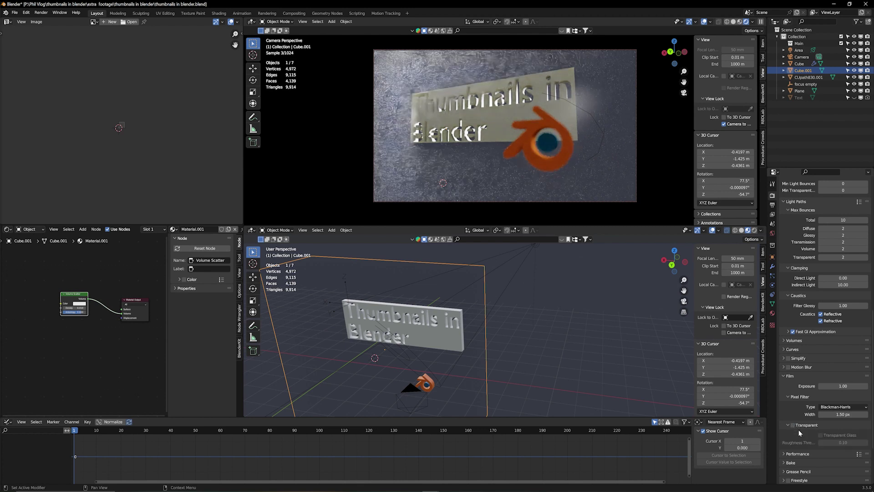
pyautogui.click(842, 91)
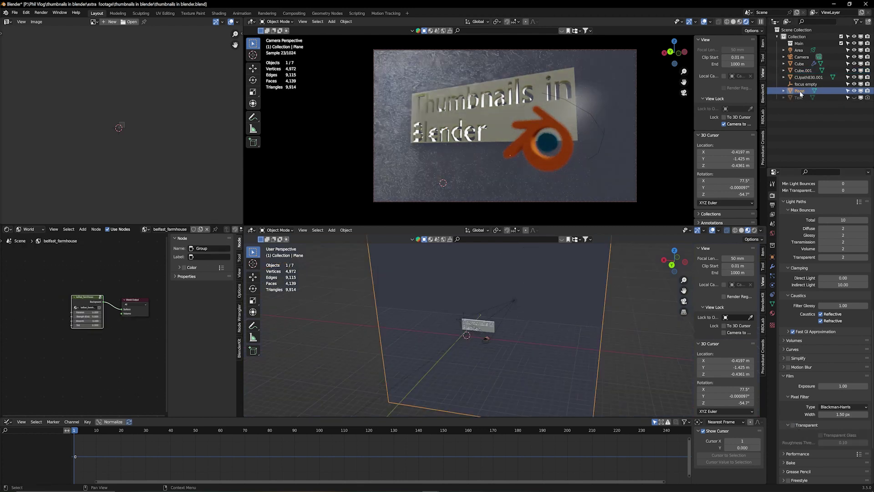
pyautogui.press('Delete')
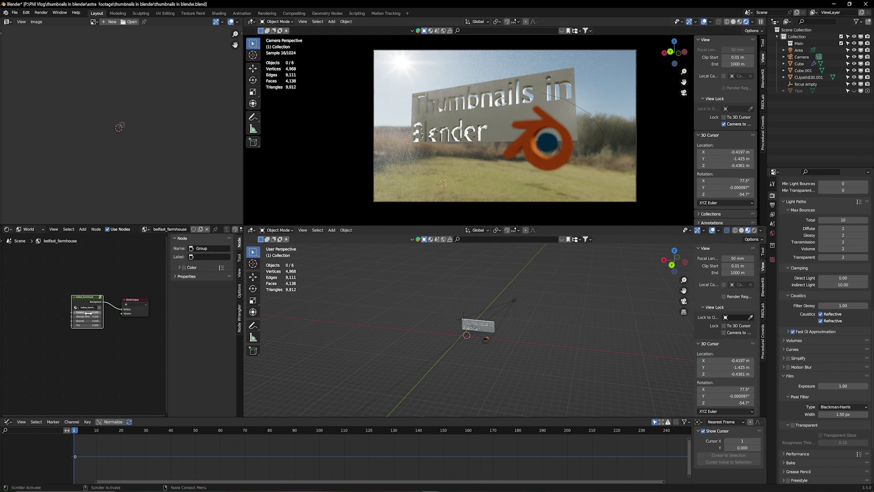
# Step: Rotate the belfast_farmhouse environment and orbit the camera to view the slab from its other side
pyautogui.moveTo(89, 313); pyautogui.dragTo(150, 313)
pyautogui.moveTo(483, 122); pyautogui.dragTo(528, 121, button='middle')
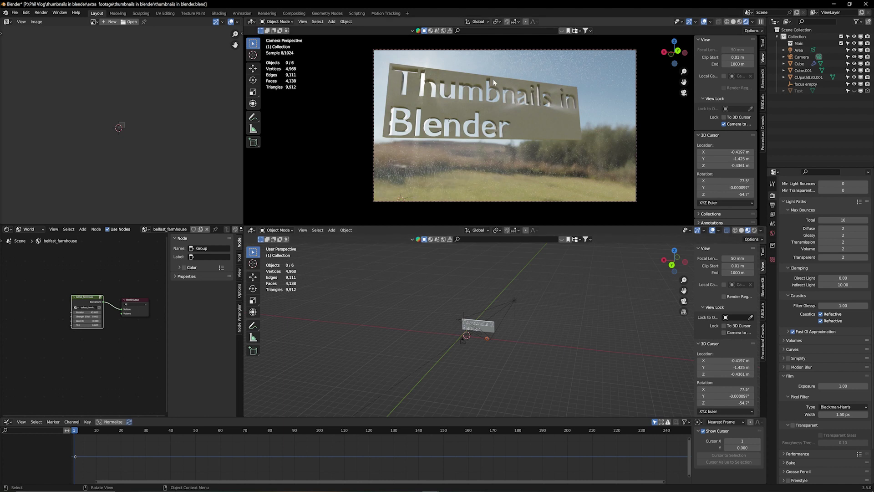
# Step: Move the Blender logo in front of the slab's lower corner in the camera view and rotate it about Z
pyautogui.scroll(5, 517, 303)
pyautogui.click(440, 371)
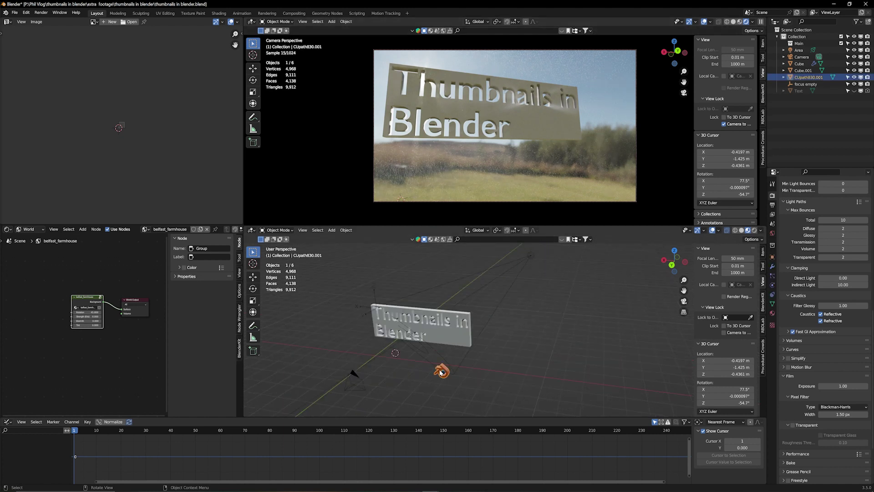
pyautogui.press('g')
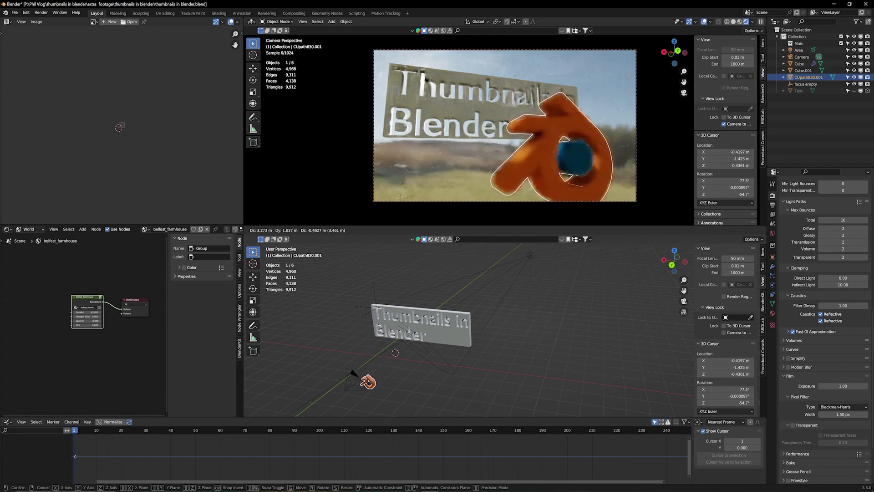
pyautogui.click(369, 381)
pyautogui.moveTo(369, 380); pyautogui.dragTo(322, 357, button='middle')
pyautogui.press('g')
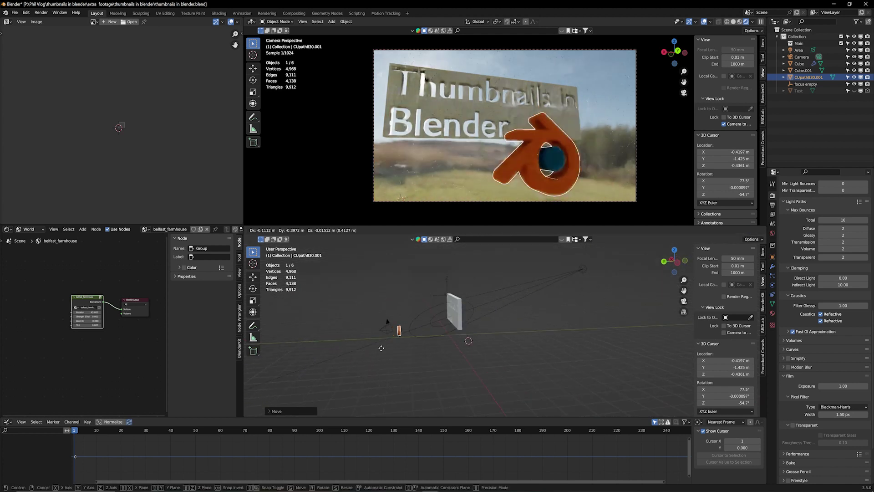
pyautogui.click(385, 348)
pyautogui.moveTo(384, 348); pyautogui.dragTo(456, 365, button='middle')
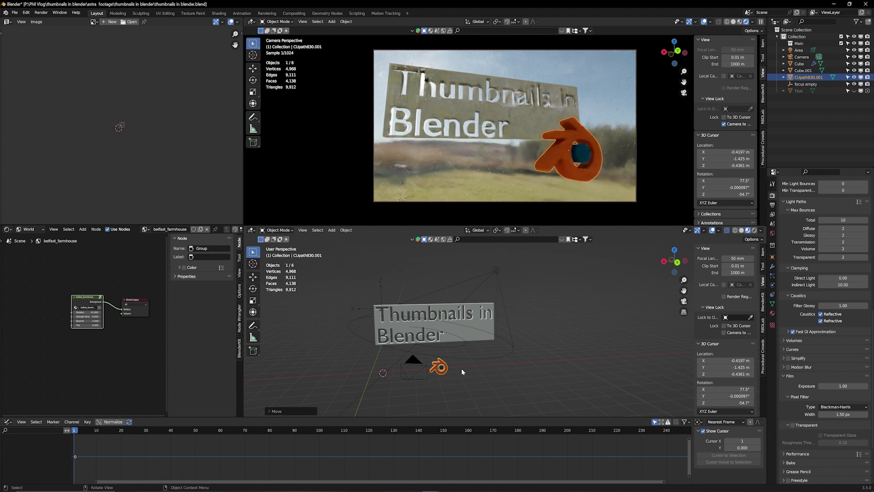
pyautogui.press('r')
pyautogui.press('z')
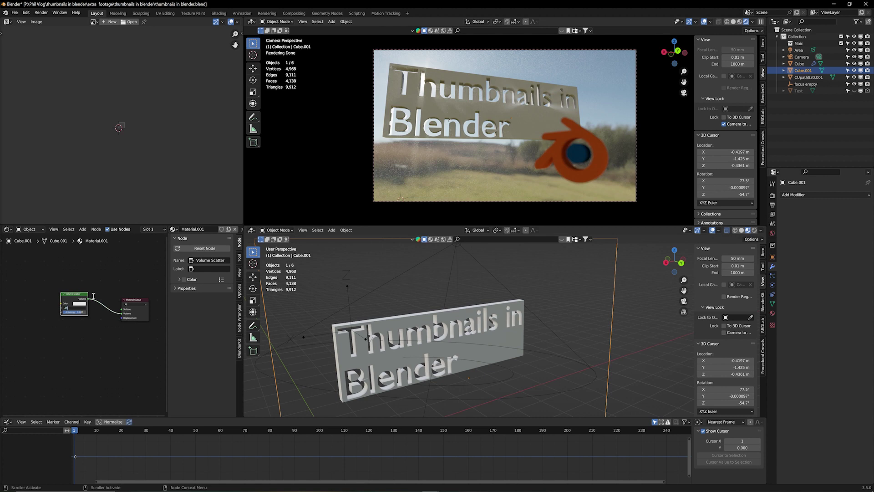
# Step: Increase the fog cube's Volume Scatter density and delete the spot light
pyautogui.press('Return')
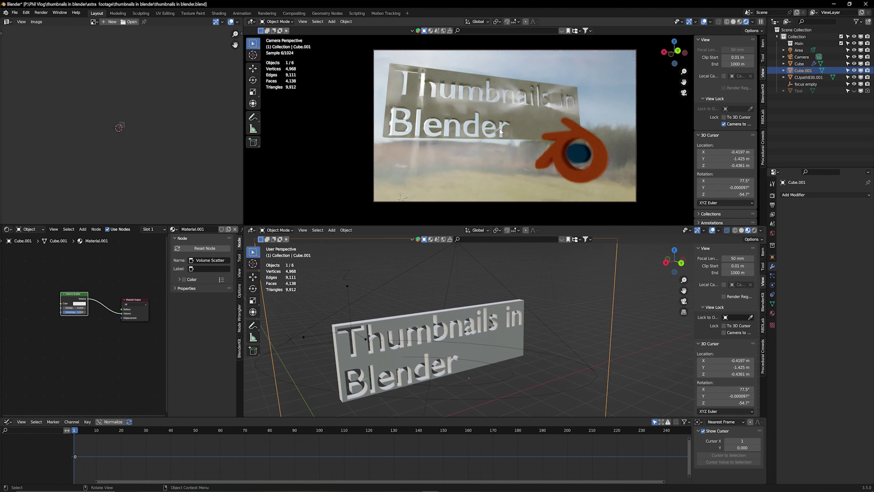
pyautogui.click(798, 50)
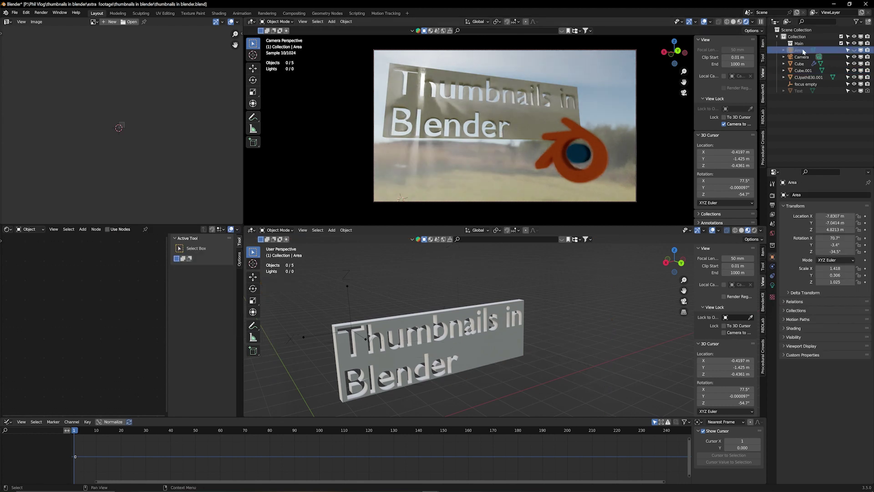
pyautogui.press('x')
# Step: Apply the aerial_wood_snips material to the title slab and isolate the slab in local view
pyautogui.click(494, 361)
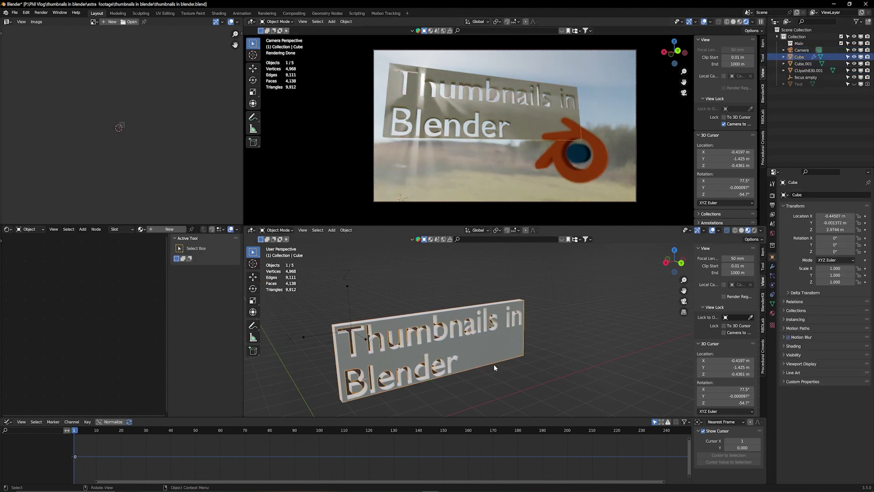
pyautogui.scroll(4, 491, 357)
pyautogui.moveTo(491, 356); pyautogui.dragTo(403, 336, button='middle')
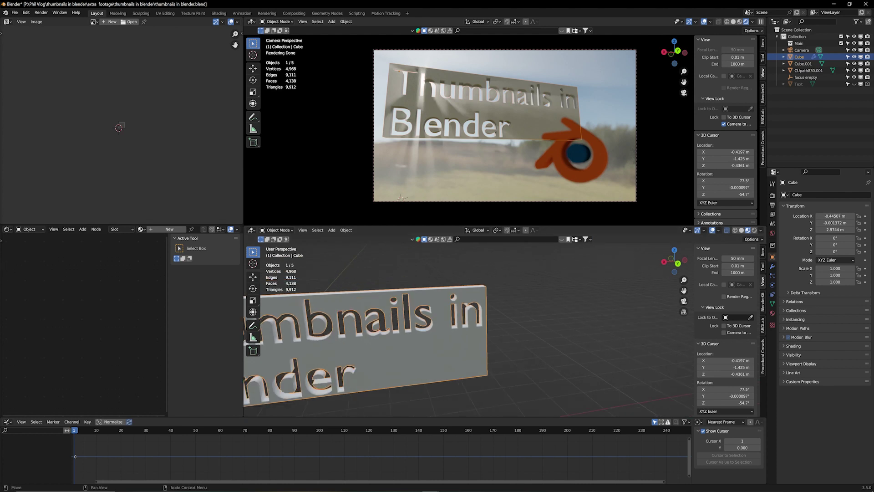
pyautogui.moveTo(317, 249); pyautogui.dragTo(432, 347)
pyautogui.press('KP_Divide')
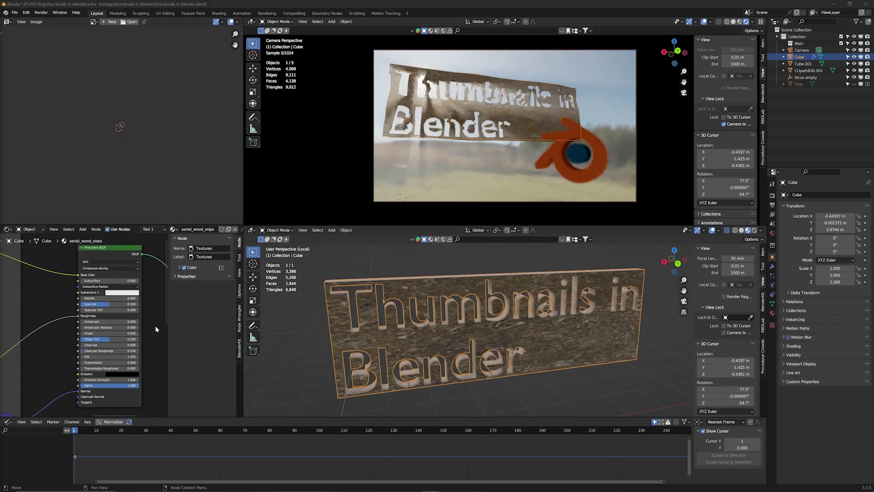
# Step: Set the projection of the aerial_wood_snips image textures to Box
pyautogui.scroll(2, 156, 329)
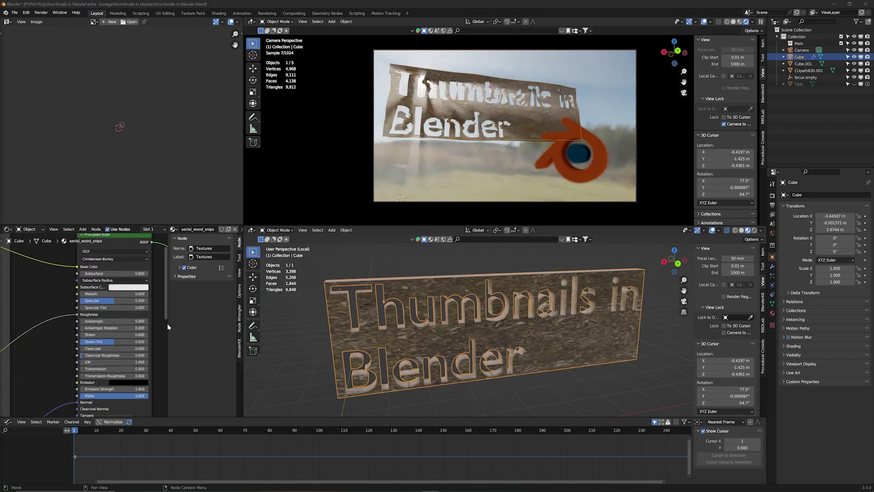
pyautogui.moveTo(27, 299); pyautogui.dragTo(1, 360, button='middle')
pyautogui.scroll(-4, 84, 339)
pyautogui.moveTo(69, 327); pyautogui.dragTo(141, 336, button='middle')
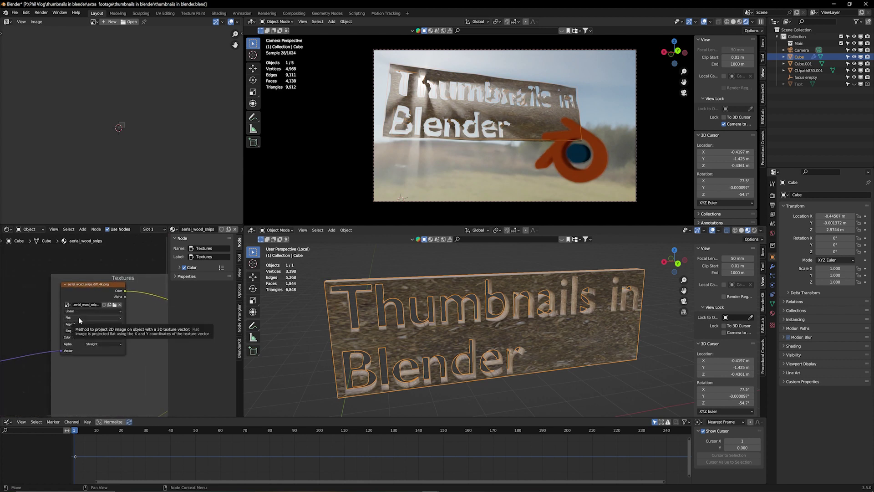
pyautogui.click(80, 319)
pyautogui.click(73, 331)
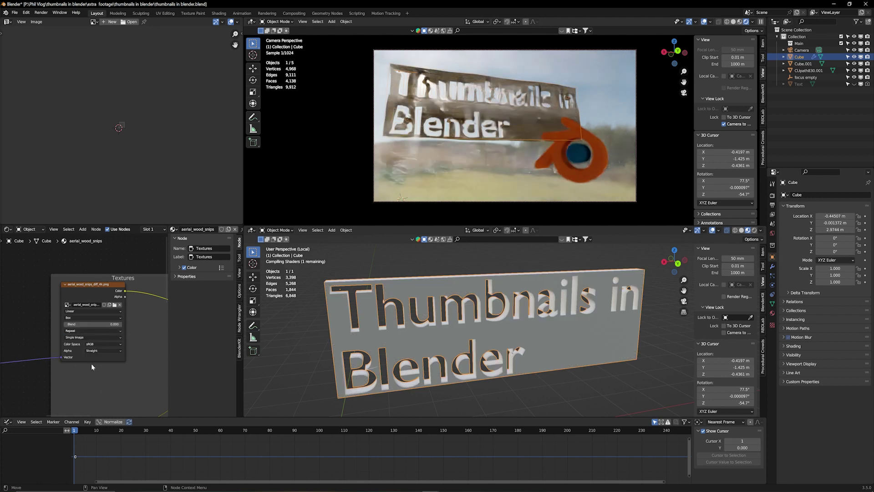
pyautogui.keyDown('shift'); pyautogui.scroll(-3, 91, 364); pyautogui.keyUp('shift')
pyautogui.click(57, 373)
pyautogui.click(51, 386)
# Step: Feed Object texture coordinates into the wood material's Mapping node and mute its Displacement node
pyautogui.moveTo(51, 386); pyautogui.dragTo(80, 343, button='middle')
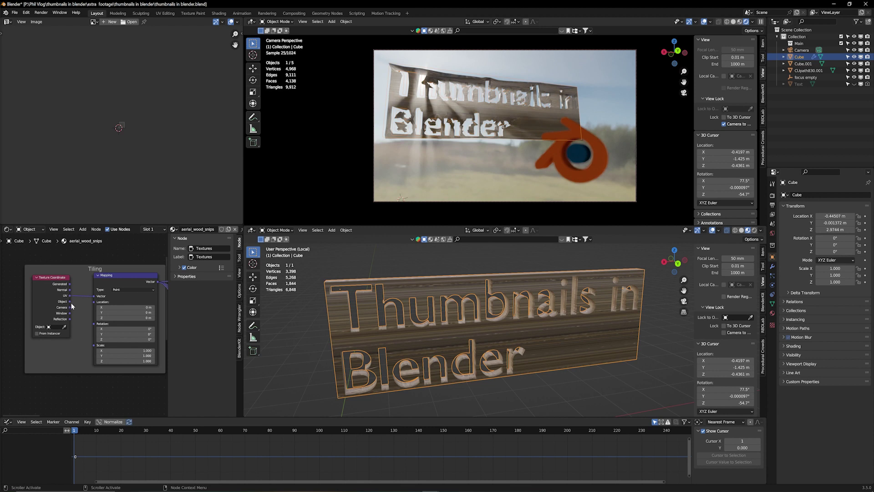
pyautogui.moveTo(70, 302); pyautogui.dragTo(94, 297)
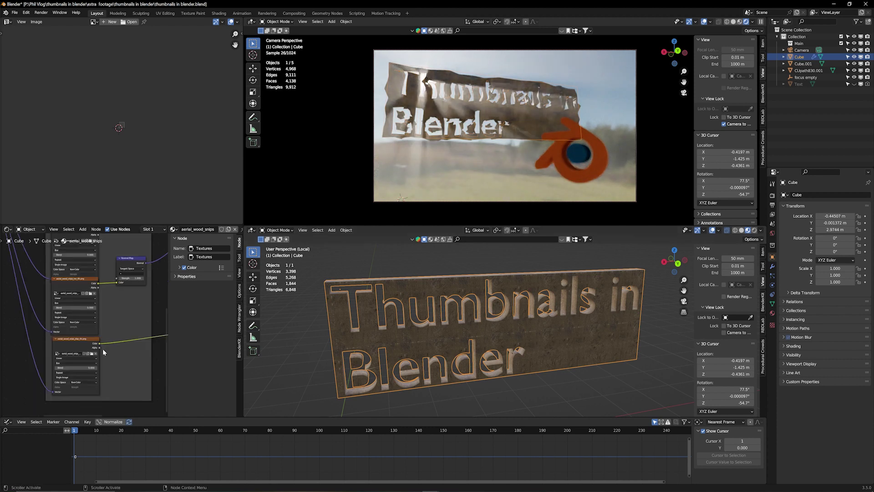
pyautogui.moveTo(103, 351); pyautogui.dragTo(2, 315, button='middle')
pyautogui.moveTo(71, 308); pyautogui.dragTo(108, 327, button='middle')
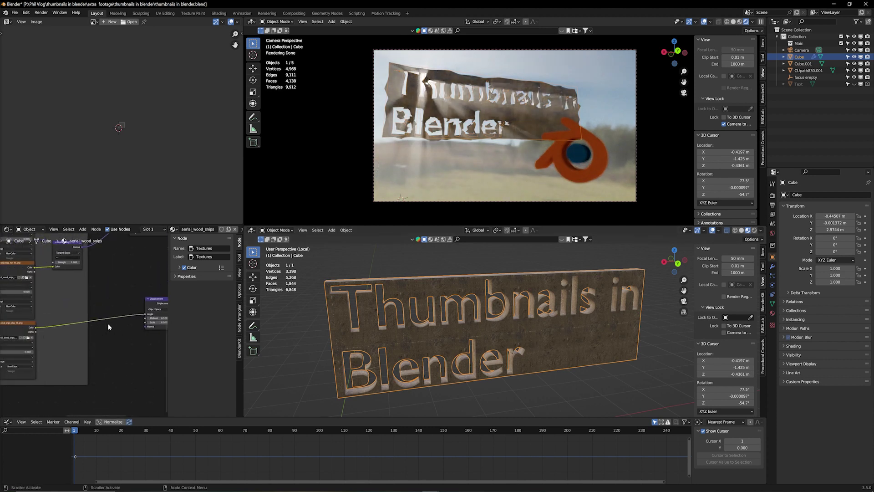
pyautogui.click(157, 304)
pyautogui.press('m')
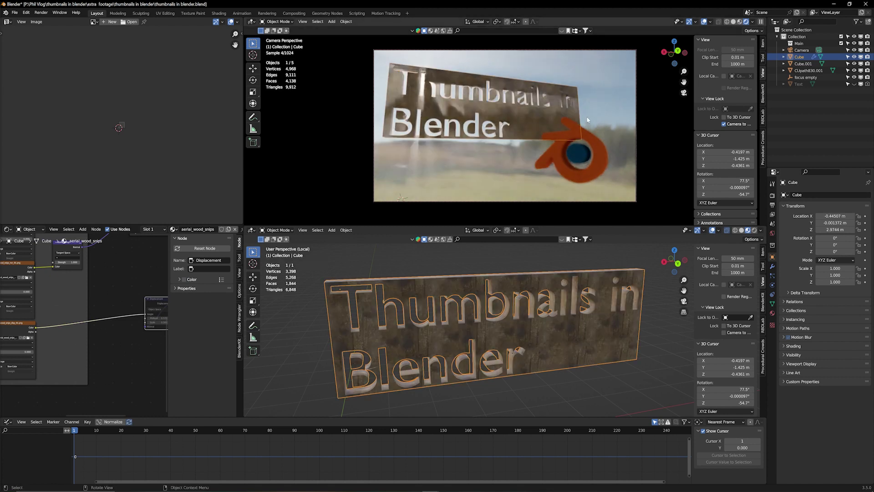
# Step: Turn the Blender logo about Z to 138° and reposition it over the slab's lower corner
pyautogui.click(544, 152)
pyautogui.press('r')
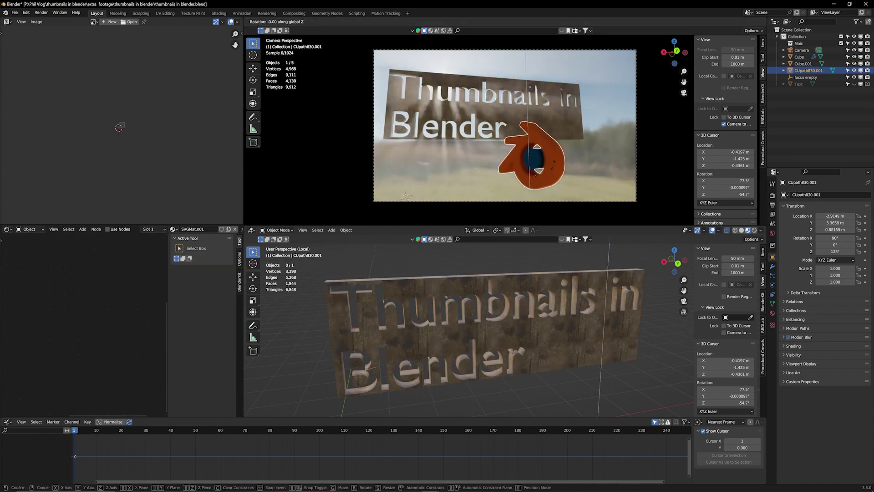
pyautogui.click(552, 153)
pyautogui.press('g')
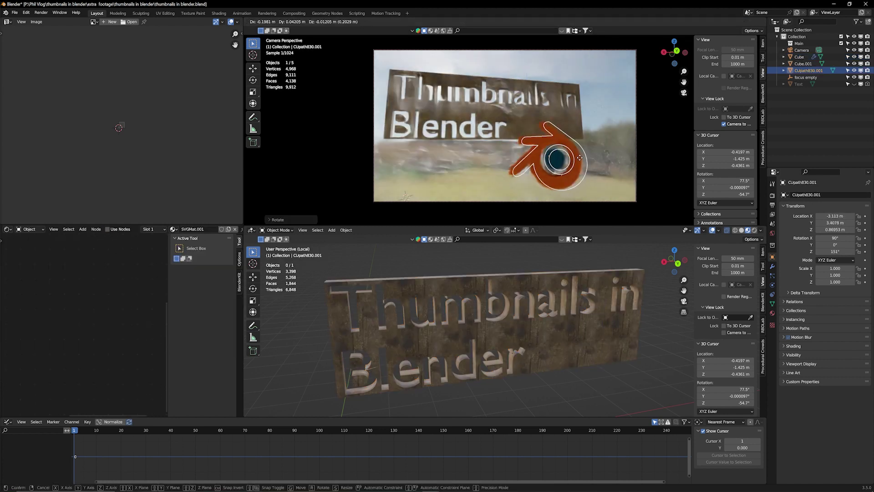
pyautogui.click(582, 156)
pyautogui.press('r')
pyautogui.press('z')
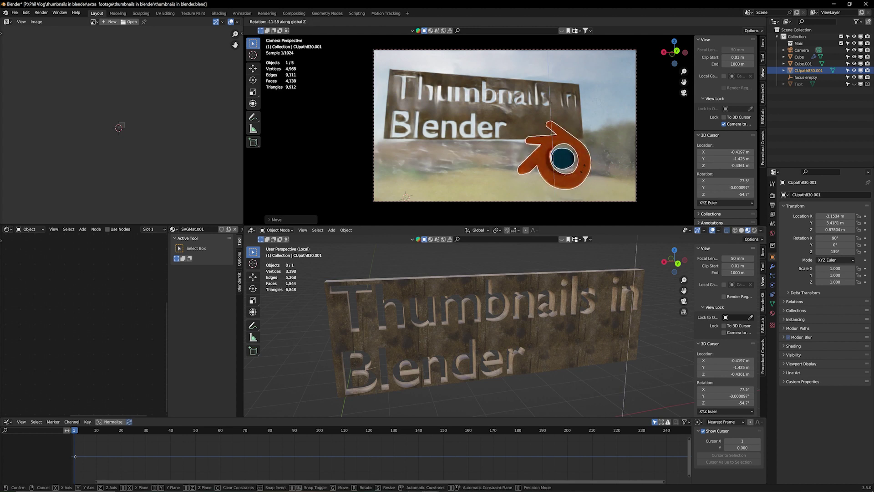
pyautogui.click(583, 172)
# Step: Deselect all objects and render the camera view
pyautogui.hotkey('alt', 'a')
pyautogui.press('F12')
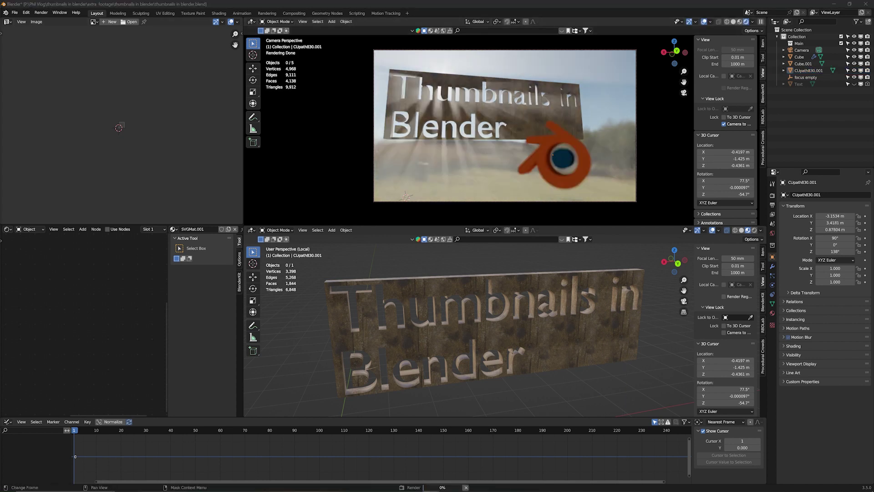